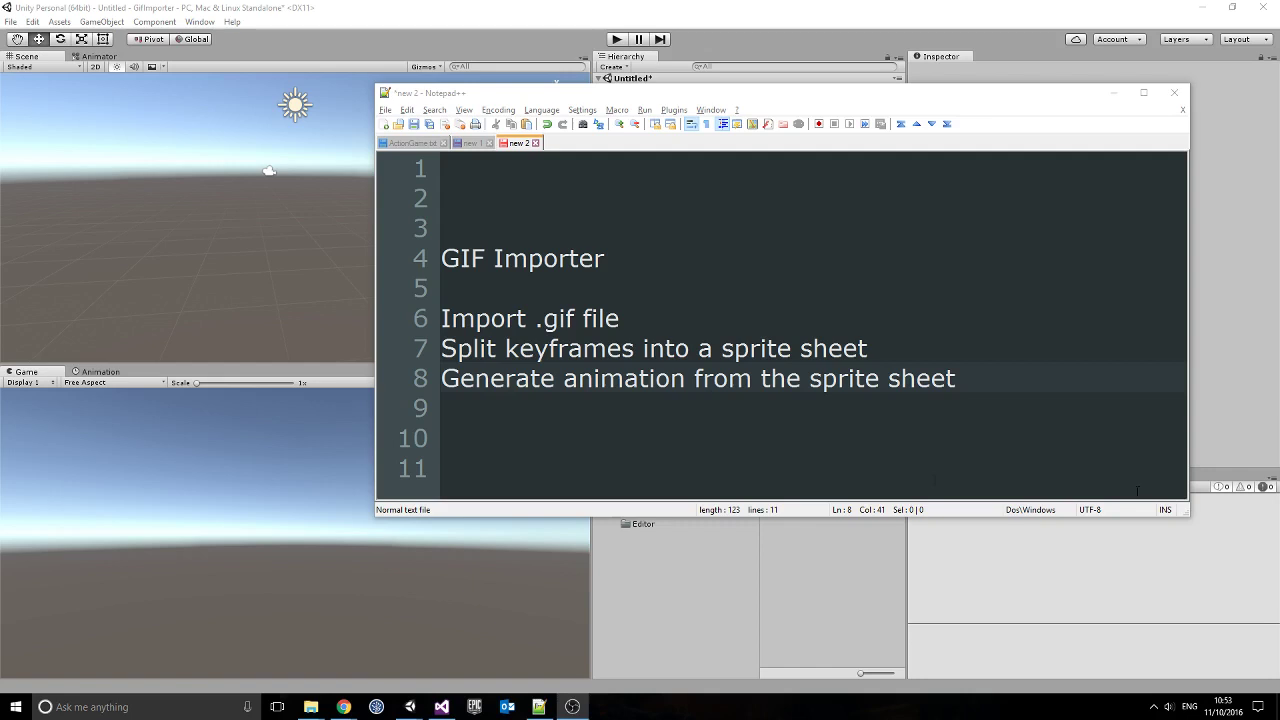
- Select the plan lines in the Notepad++ notes, then clear the selection
{"action": "left_click", "coordinate": [640, 318]}
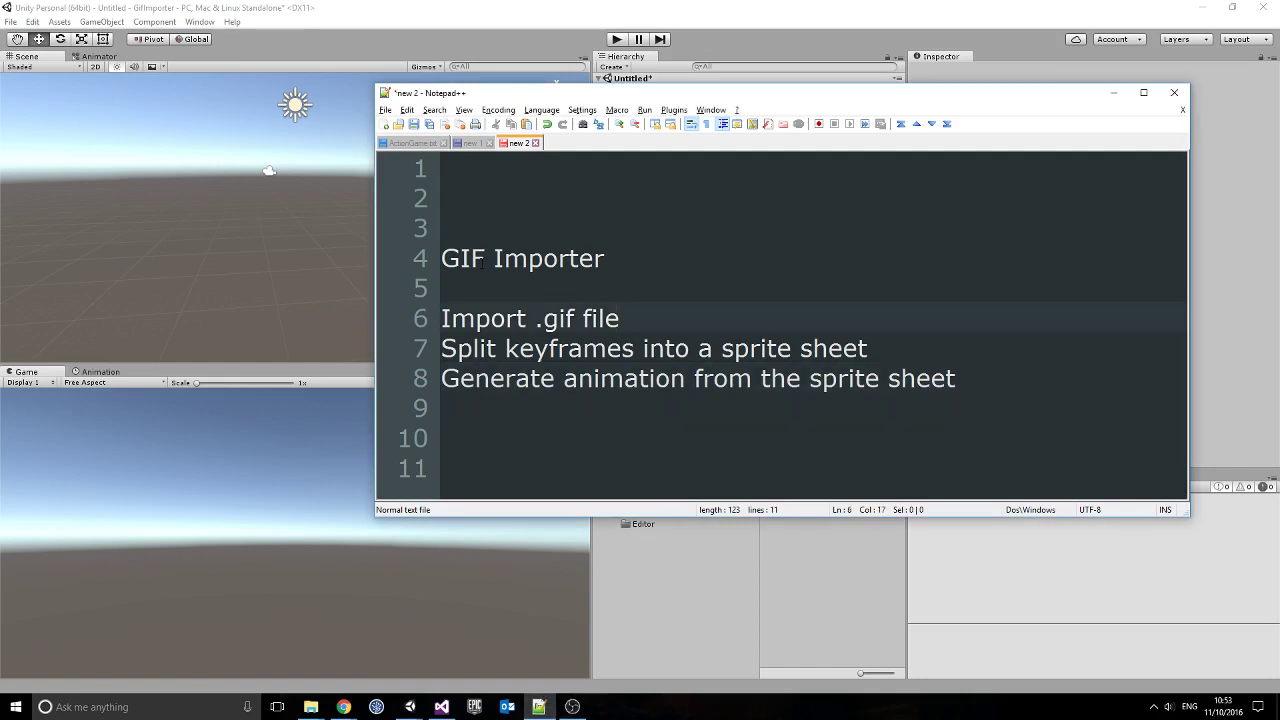
{"action": "left_click_drag", "start_coordinate": [460, 194], "coordinate": [966, 437]}
{"action": "left_click", "coordinate": [1032, 447]}
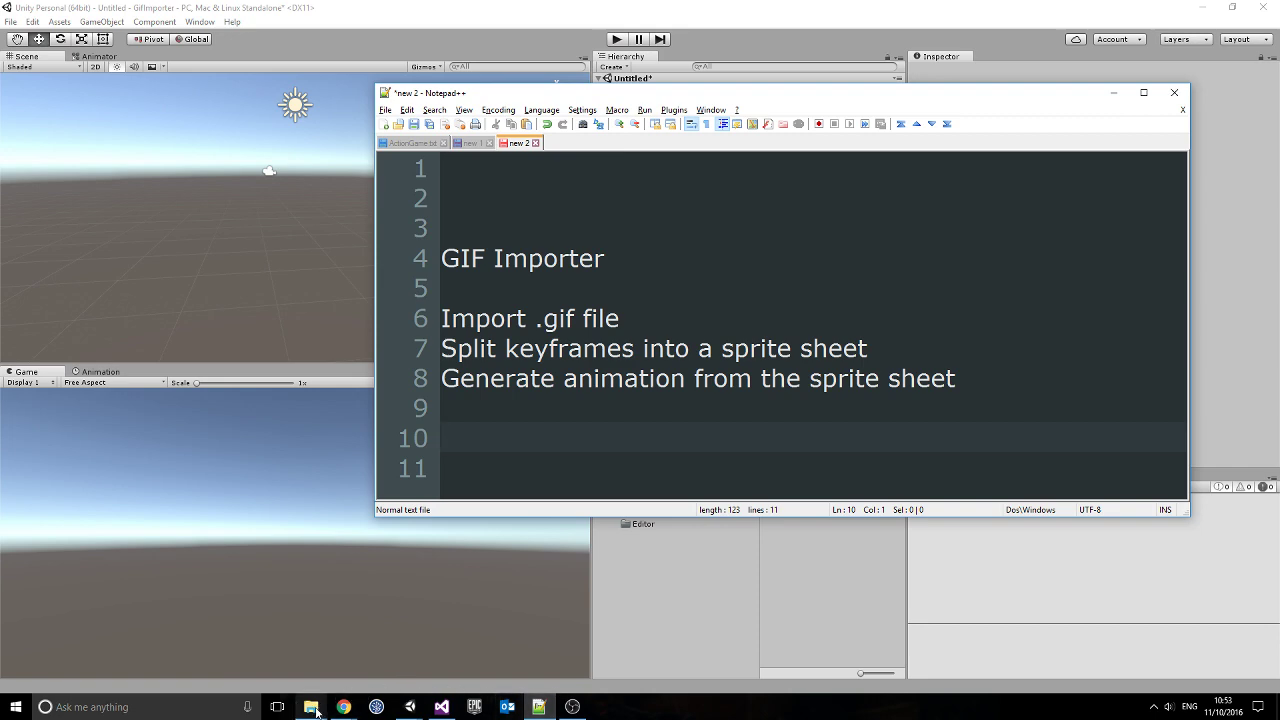
- Open the Gif folder and preview giphy.gif in Photos, then close the preview
{"action": "mouse_move", "coordinate": [315, 700]}
{"action": "left_click", "coordinate": [254, 648]}
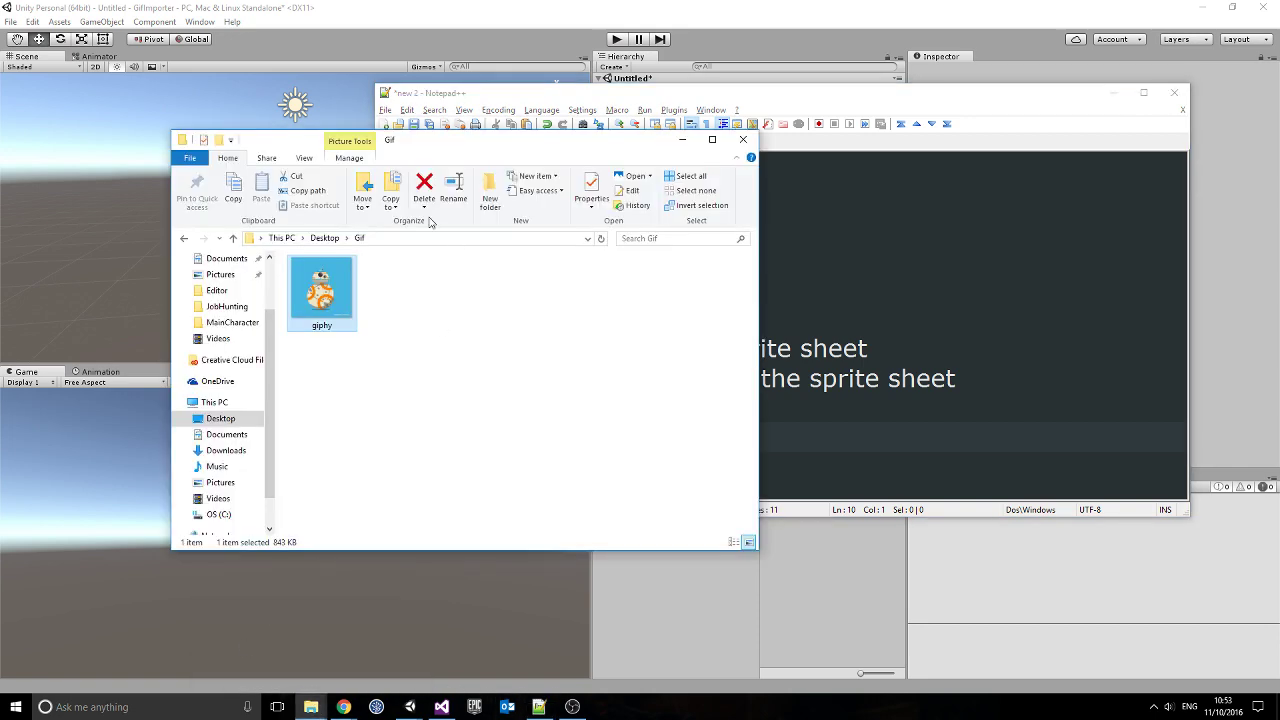
{"action": "double_click", "coordinate": [318, 283]}
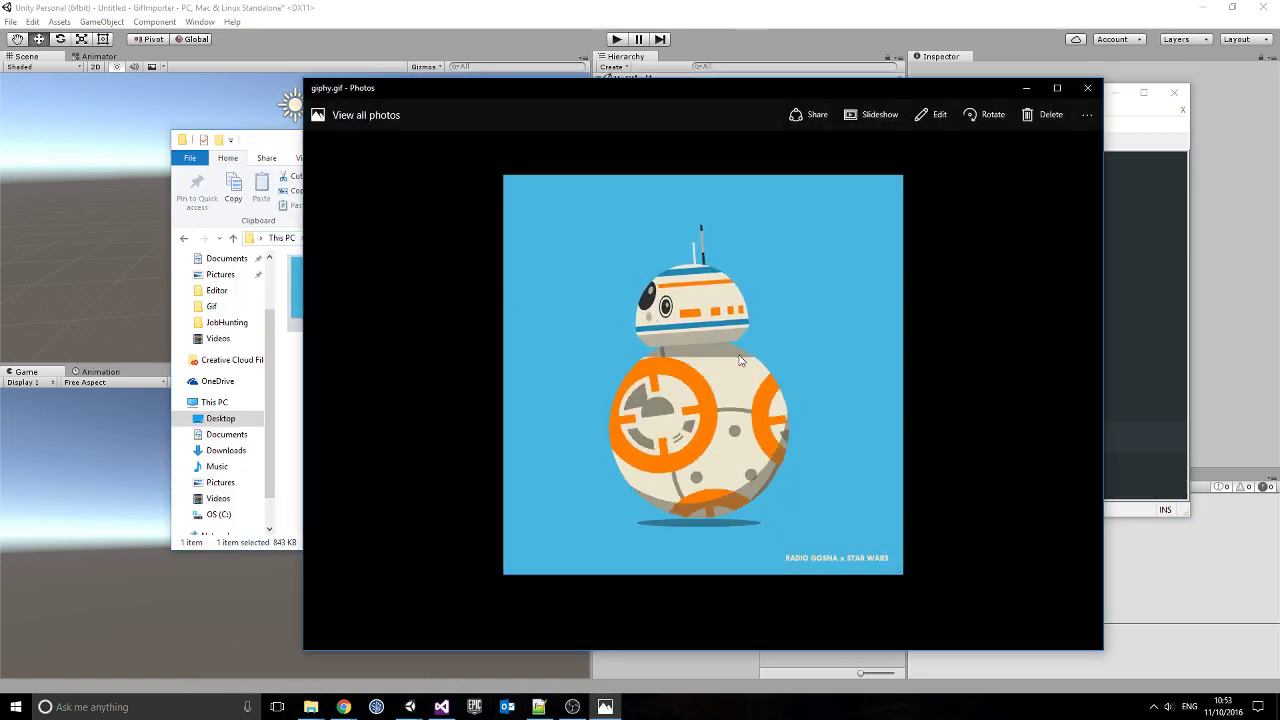
{"action": "left_click", "coordinate": [1088, 88]}
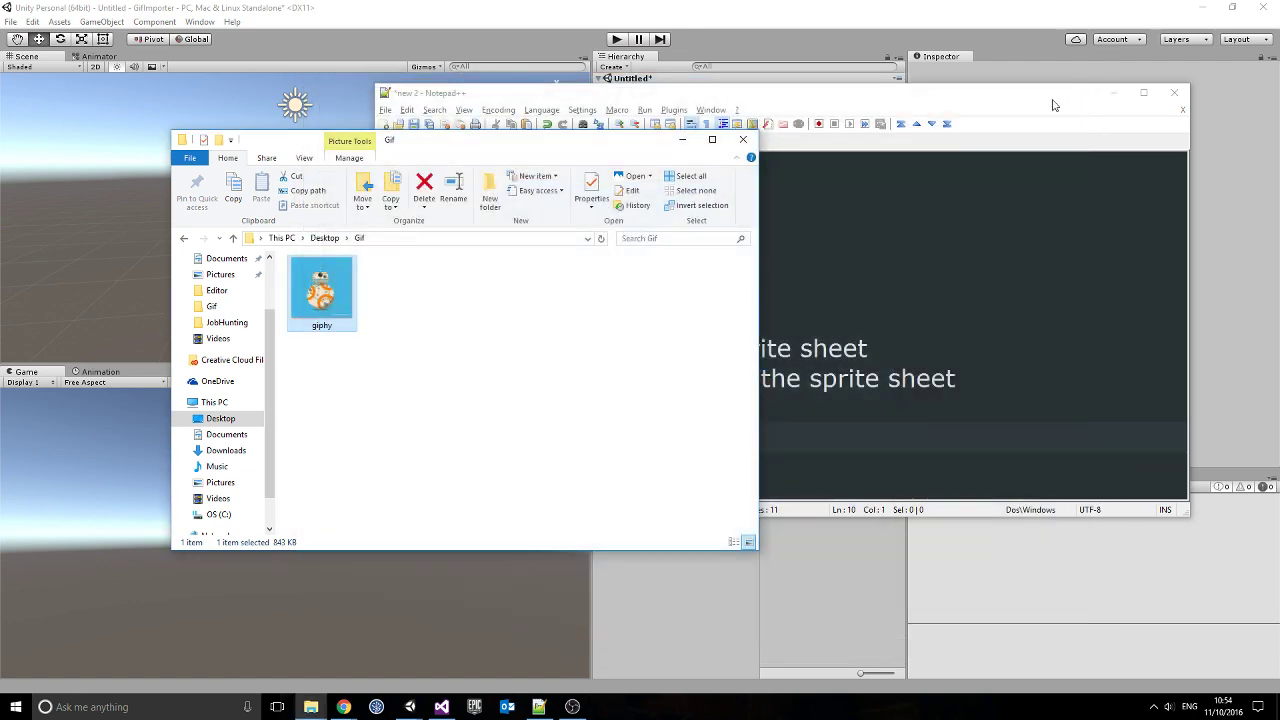
- Minimize the Notepad++ notes and move the Gif folder window up-left over Unity
{"action": "left_click", "coordinate": [902, 100]}
{"action": "left_click", "coordinate": [1113, 92]}
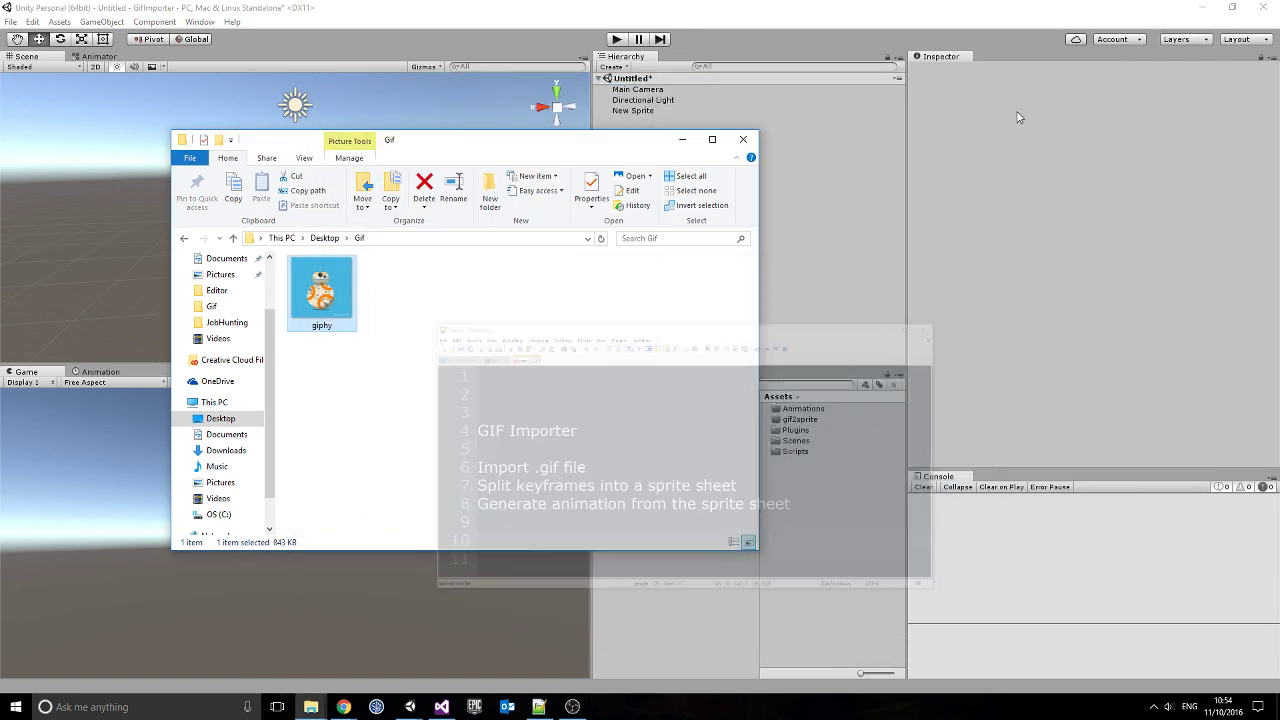
{"action": "left_click_drag", "start_coordinate": [604, 152], "coordinate": [434, 97]}
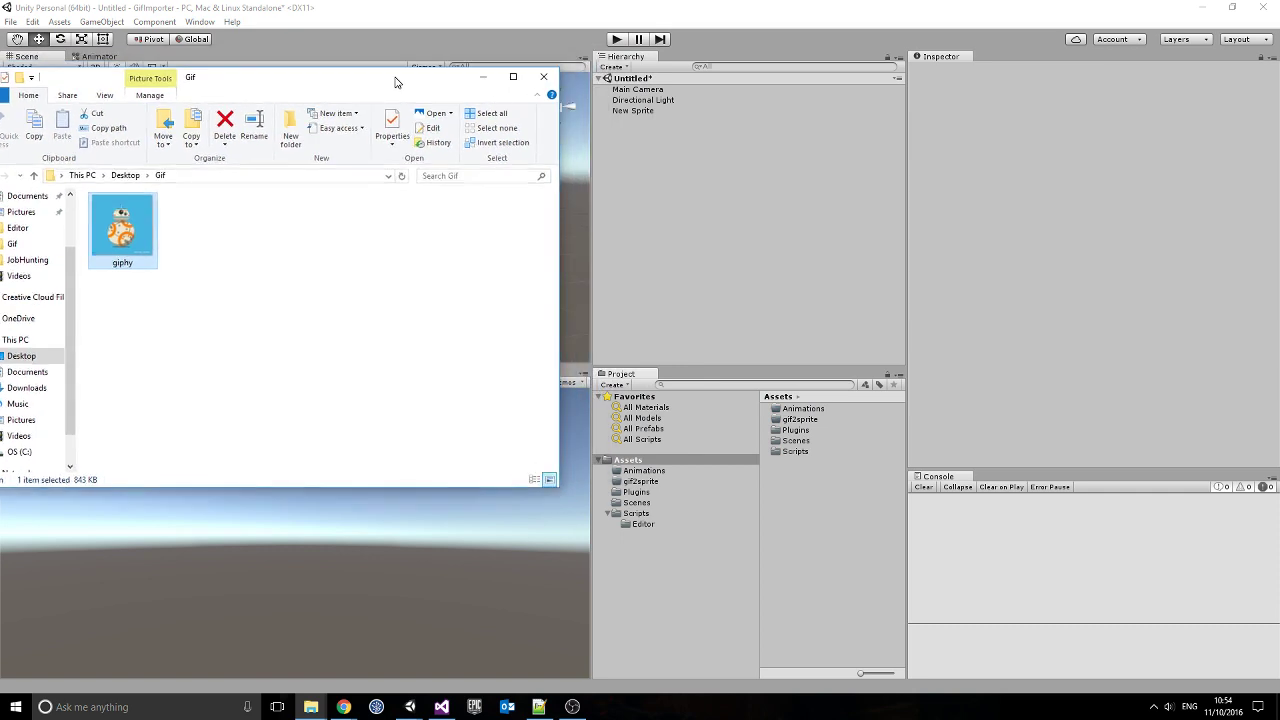
- Import giphy.gif into gif2sprite, set Split to 8 and enable Auto Generate Animation
{"action": "left_click_drag", "start_coordinate": [173, 238], "coordinate": [800, 421]}
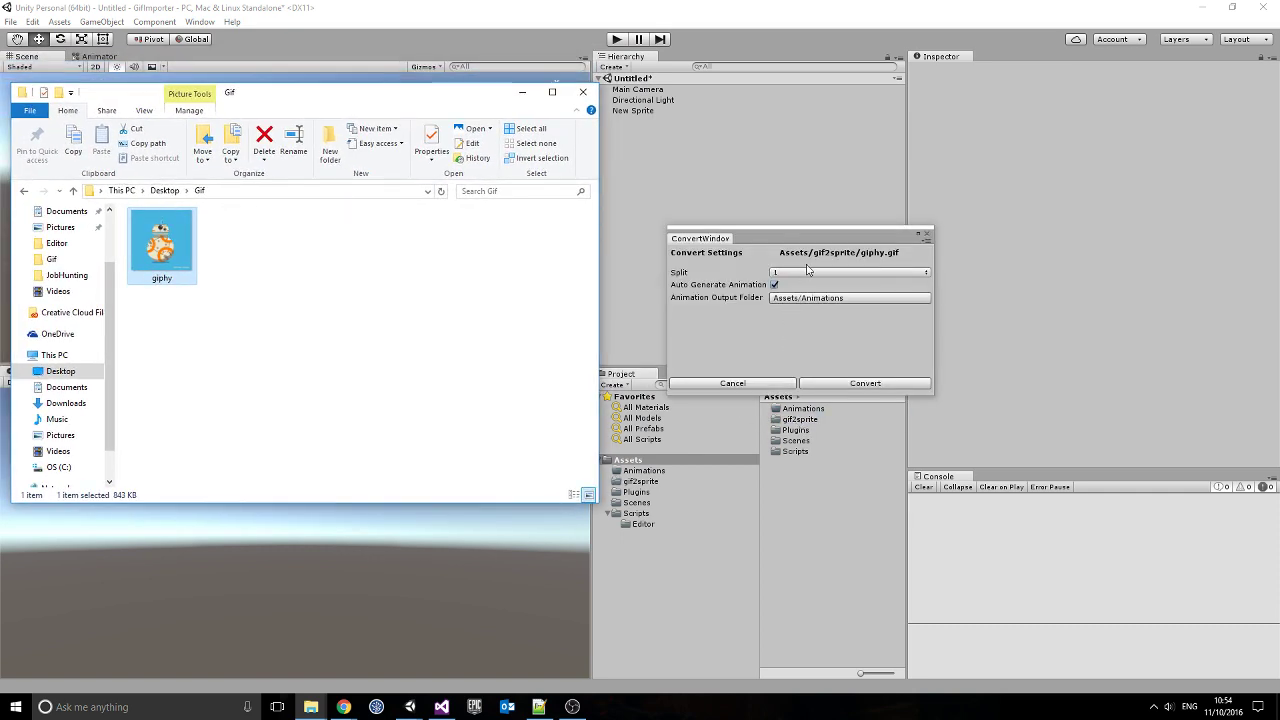
{"action": "left_click", "coordinate": [808, 271]}
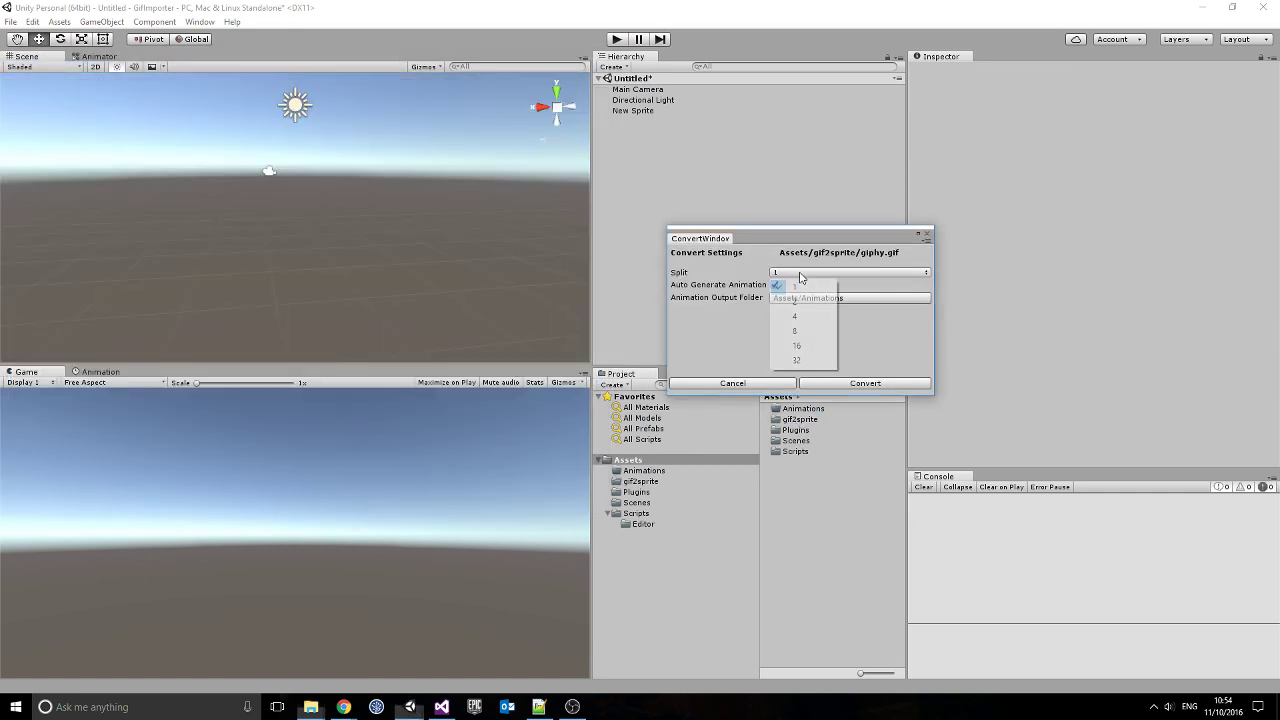
{"action": "left_click", "coordinate": [802, 333]}
{"action": "left_click", "coordinate": [774, 285]}
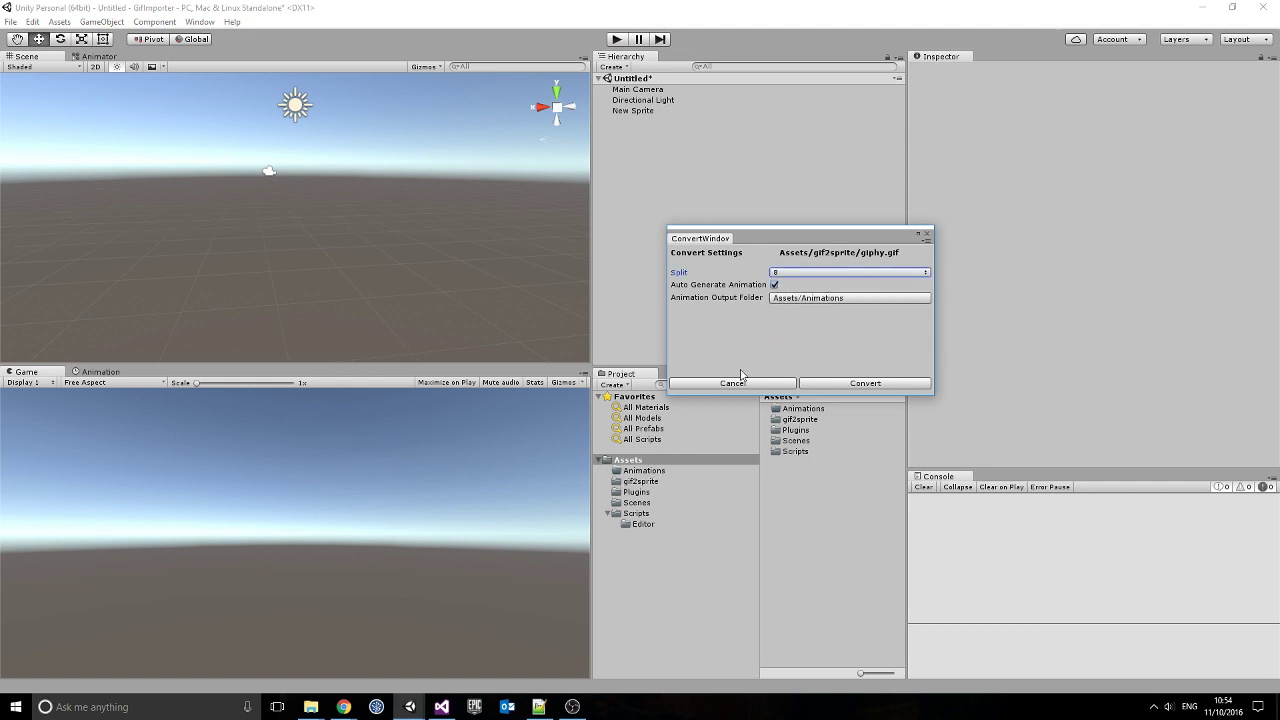
- Choose Assets/Animations as the animation Output Folder
{"action": "left_click", "coordinate": [816, 300]}
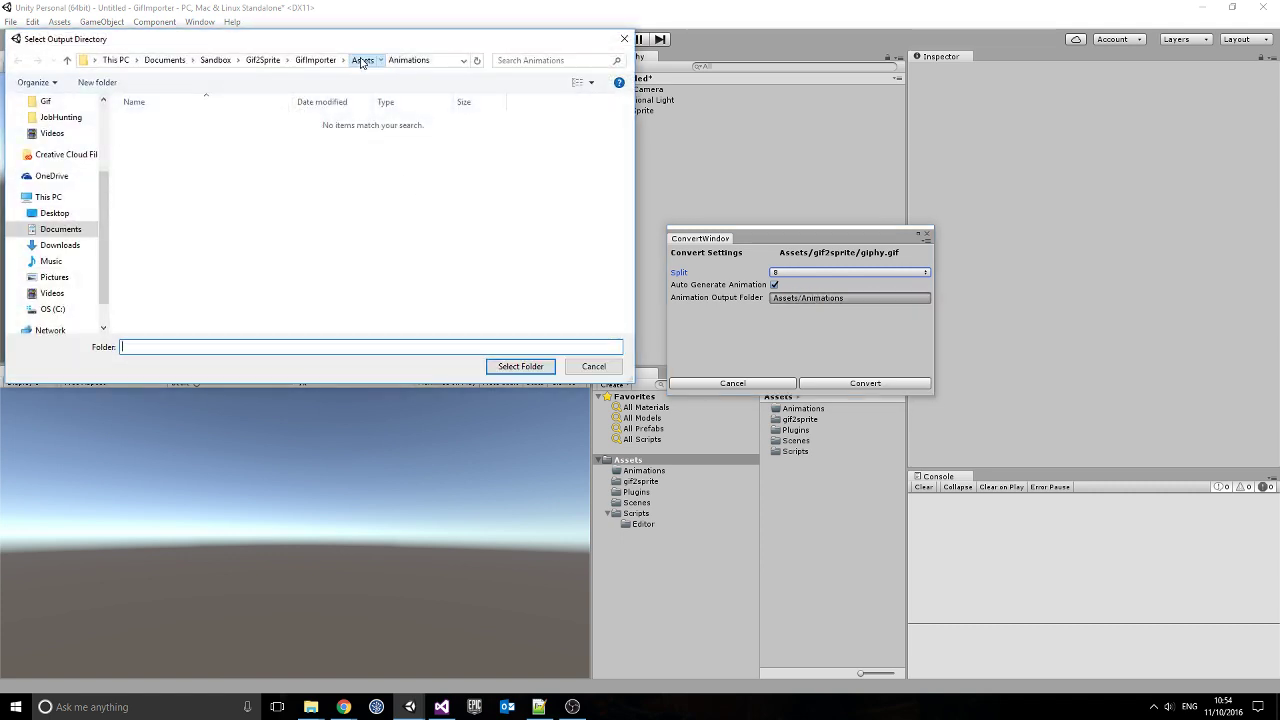
{"action": "left_click", "coordinate": [362, 60]}
{"action": "double_click", "coordinate": [200, 177]}
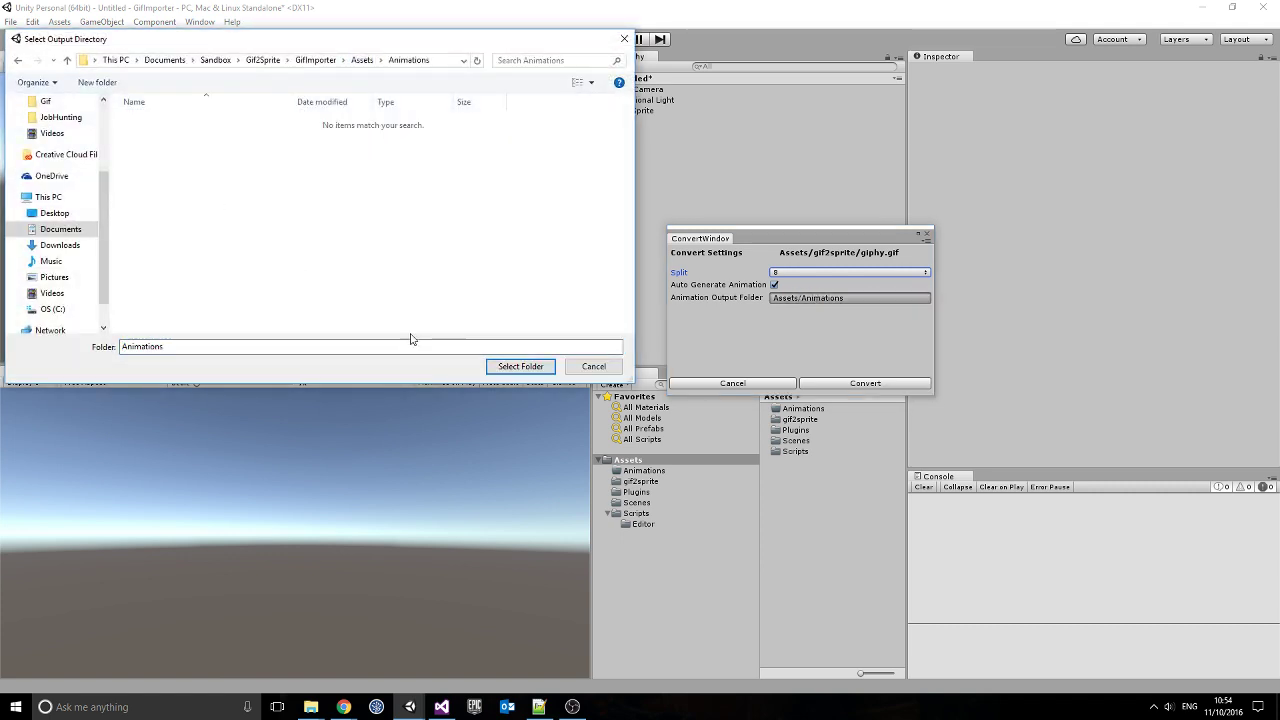
{"action": "left_click", "coordinate": [518, 366]}
- Run Convert on giphy.gif to generate the 8 sprite sheets and animation
{"action": "left_click", "coordinate": [860, 386]}
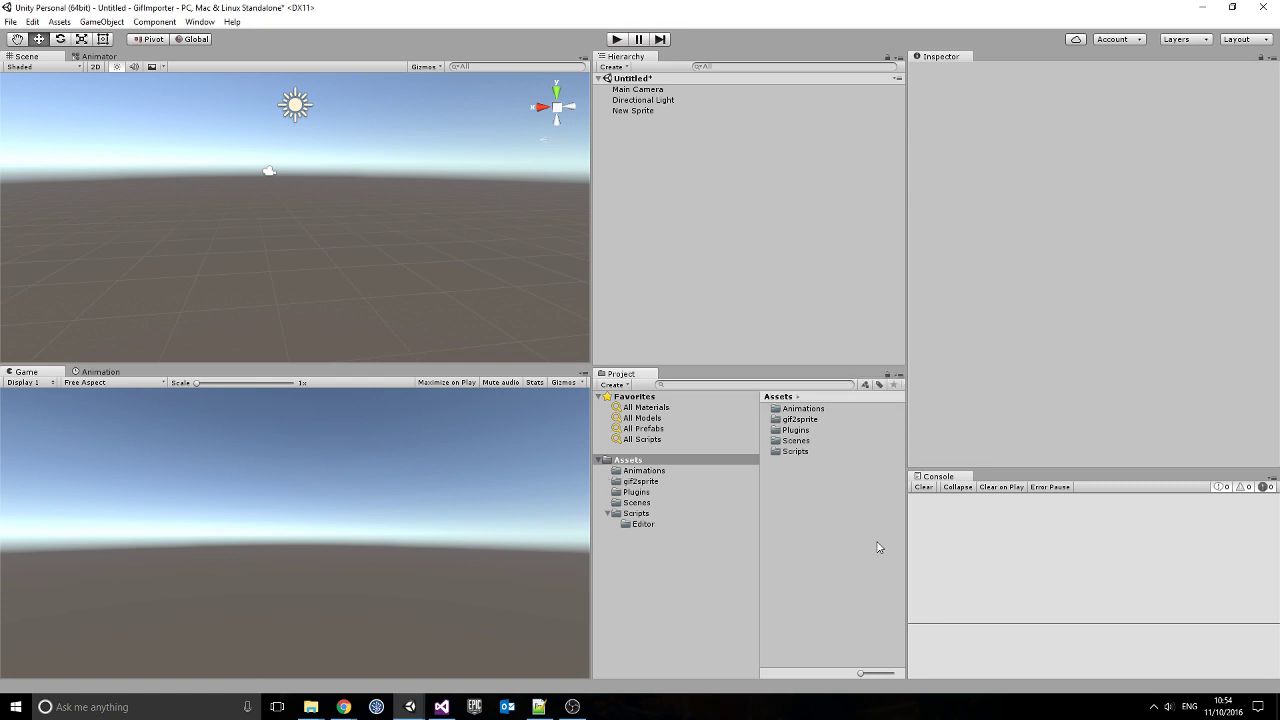
- In gif2sprite, inspect giphy and giphy-0 import settings and view giphy-0's sliced frames in Sprite Editor
{"action": "left_click", "coordinate": [663, 491]}
{"action": "left_click", "coordinate": [676, 481]}
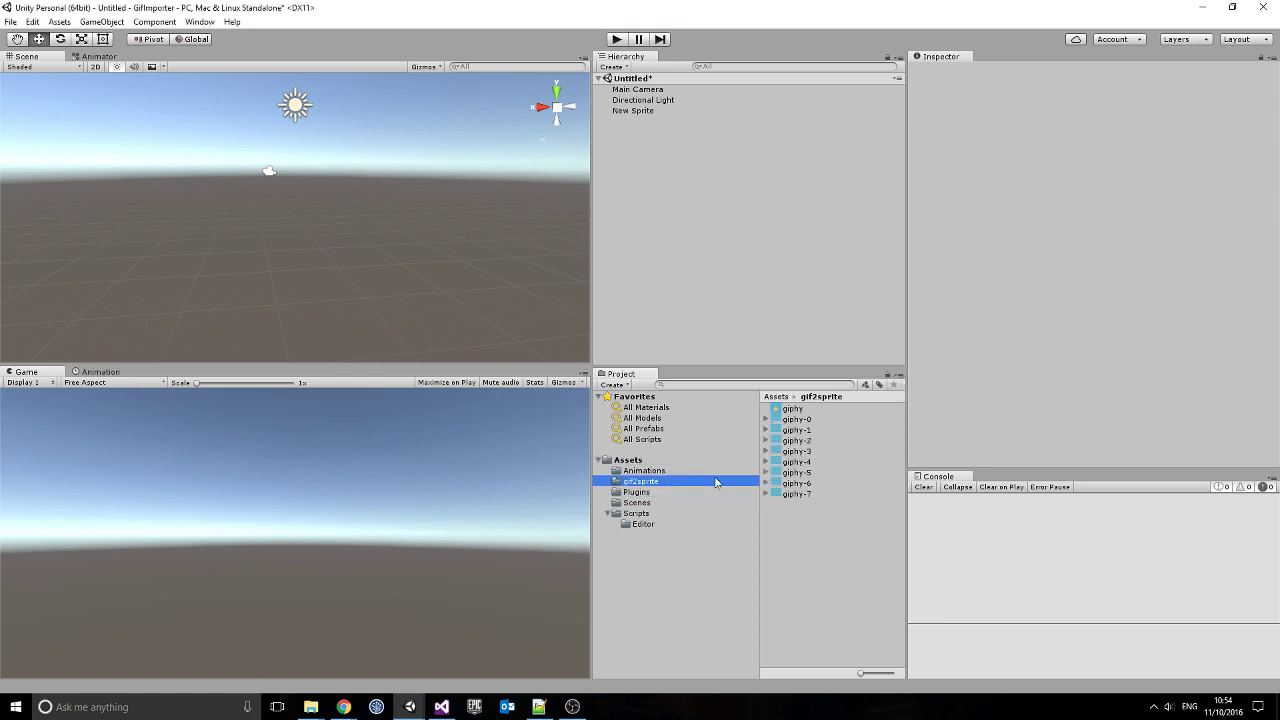
{"action": "left_click", "coordinate": [792, 409]}
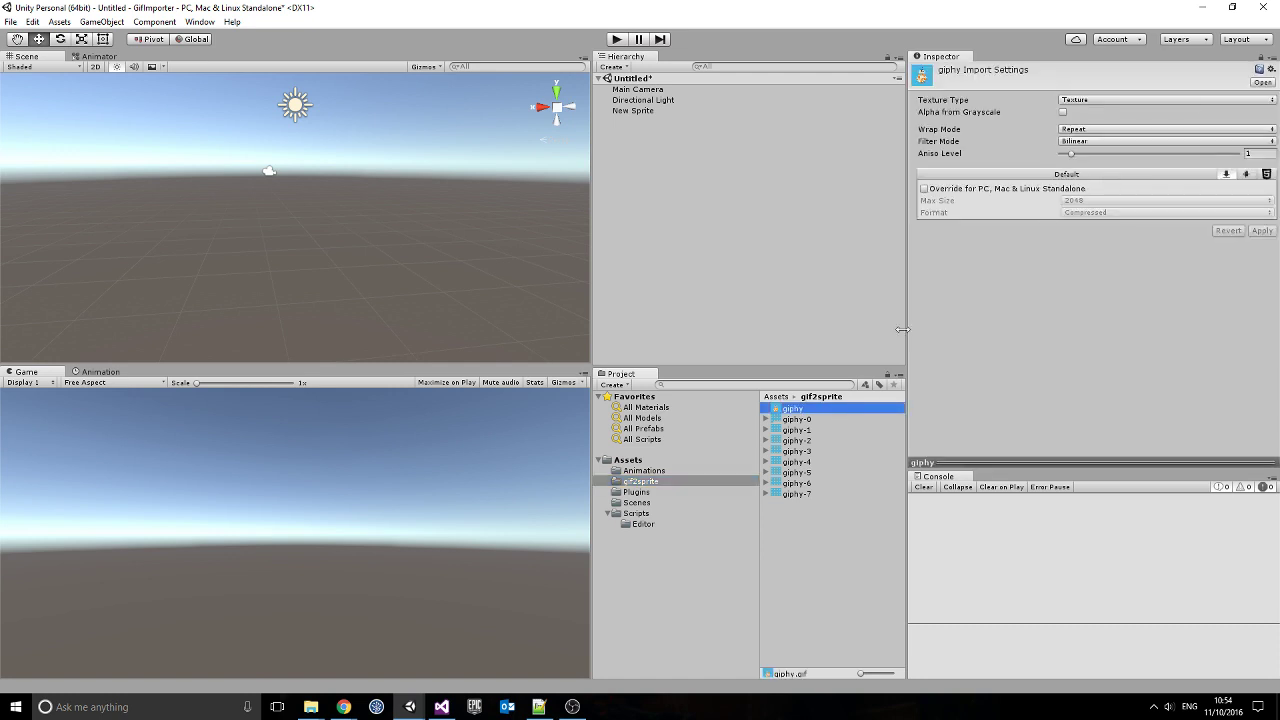
{"action": "left_click", "coordinate": [857, 419]}
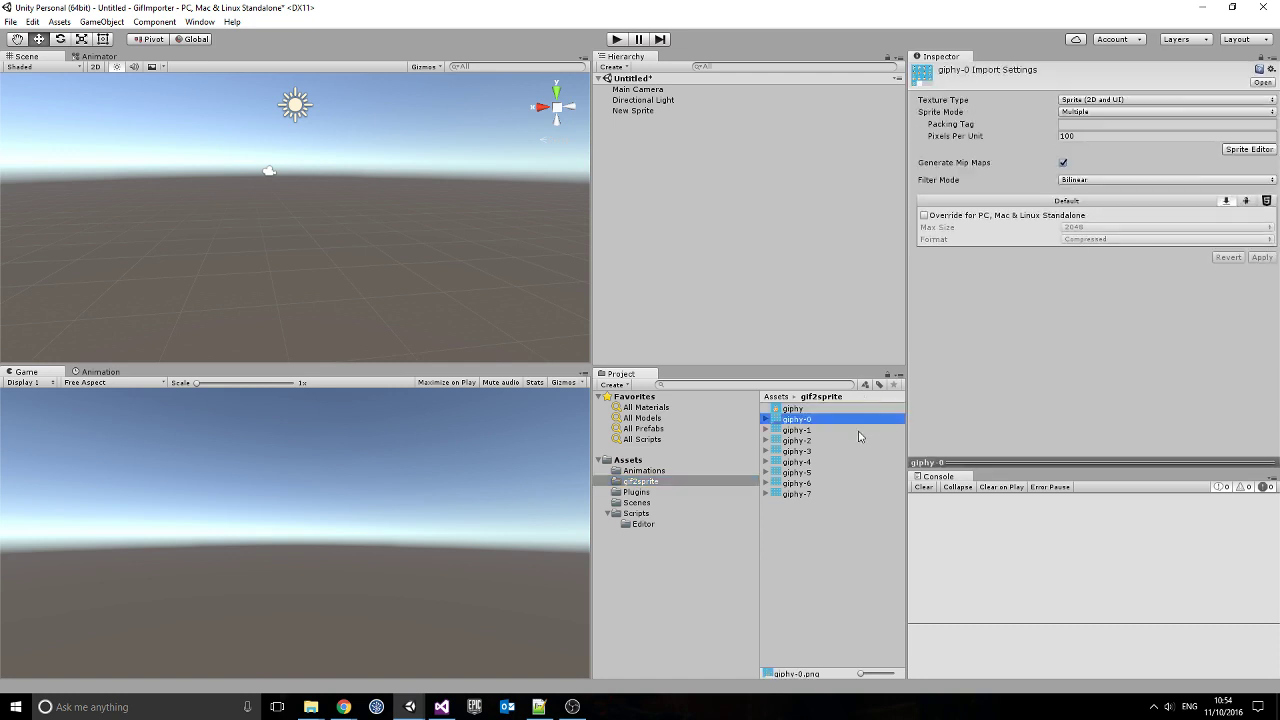
{"action": "left_click", "coordinate": [1250, 151]}
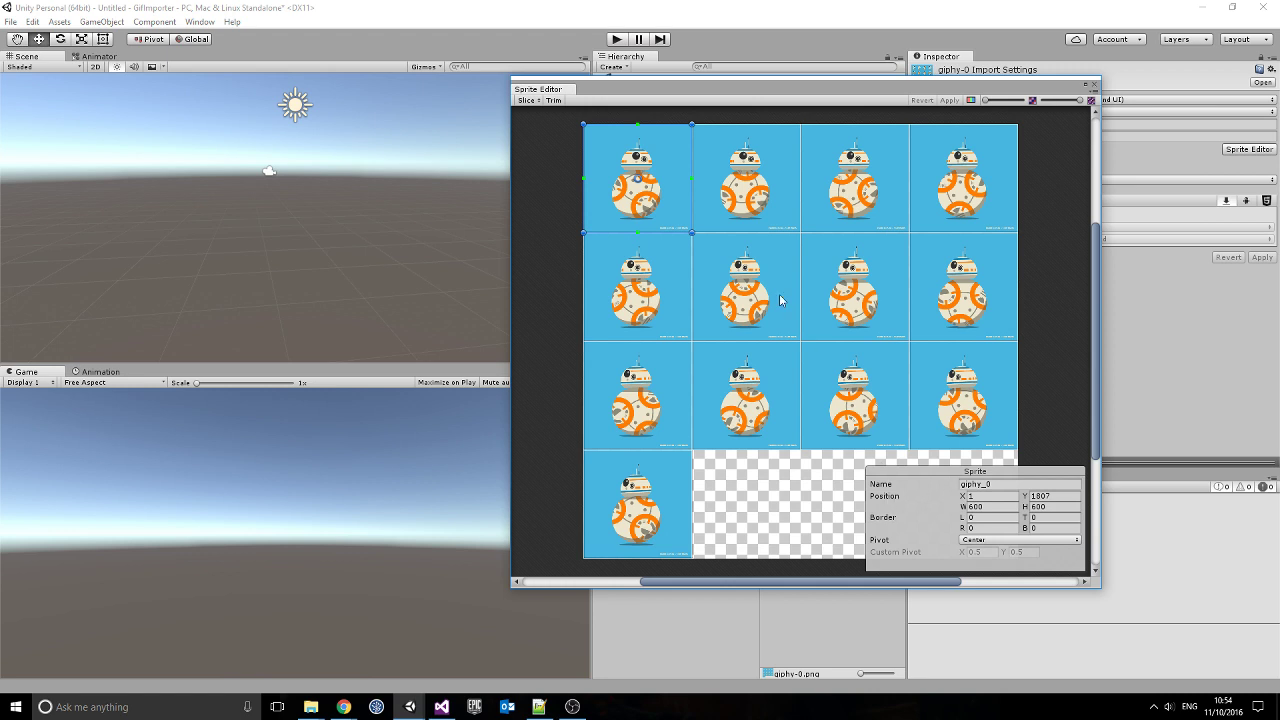
{"action": "left_click", "coordinate": [1093, 86]}
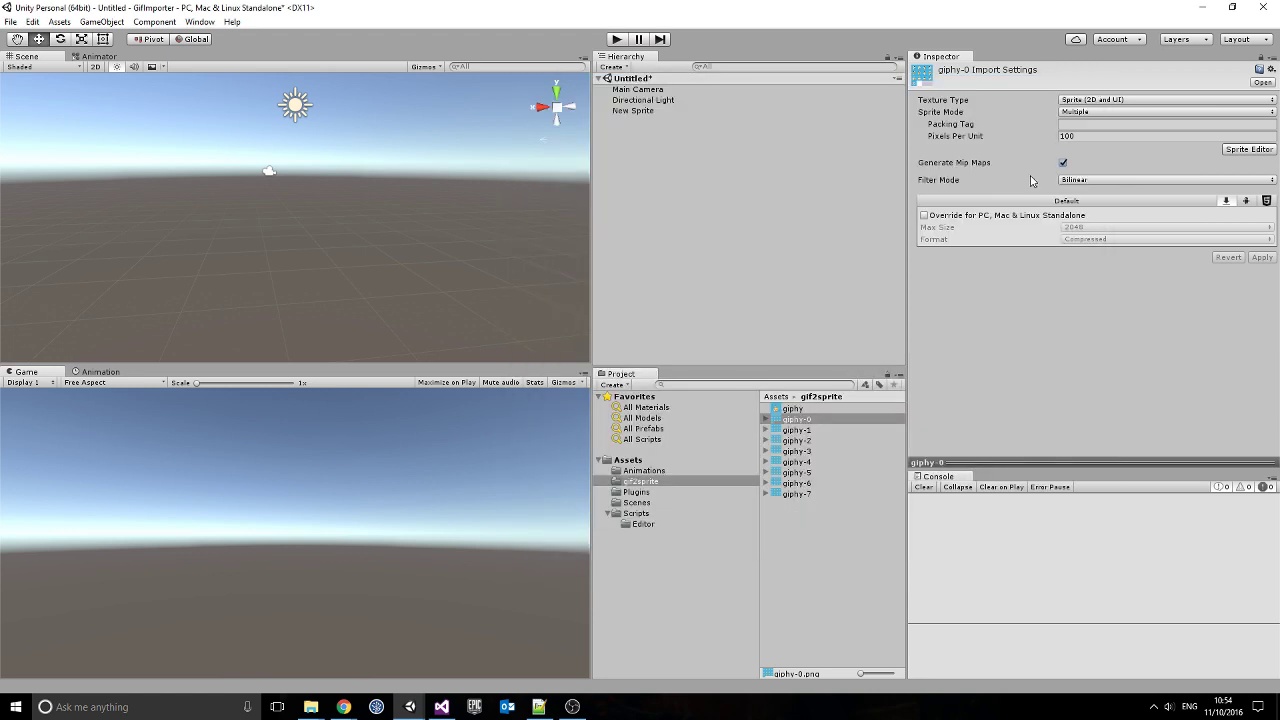
- Expand giphy-0 to browse its sprite frames with an enlarged preview, then collapse it and open Animations
{"action": "left_click", "coordinate": [803, 420]}
{"action": "left_click", "coordinate": [766, 419]}
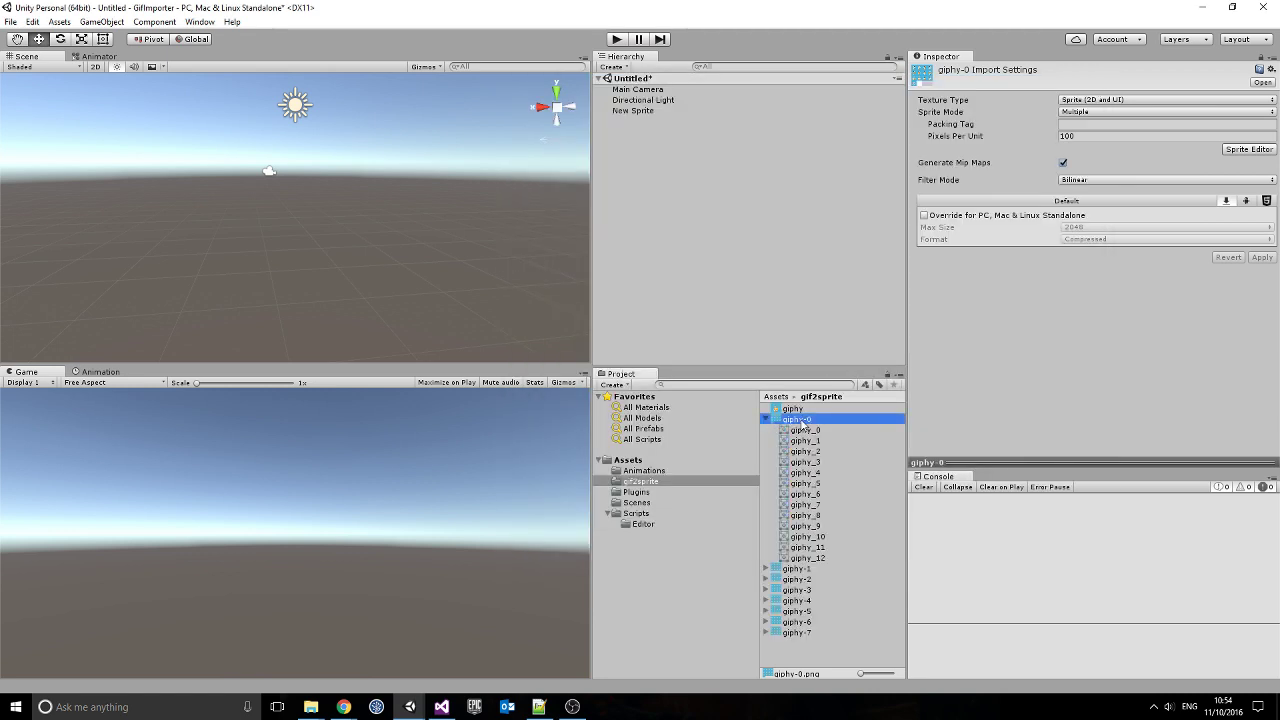
{"action": "left_click", "coordinate": [849, 440]}
{"action": "key", "text": "Down"}
{"action": "key", "text": "Down"}
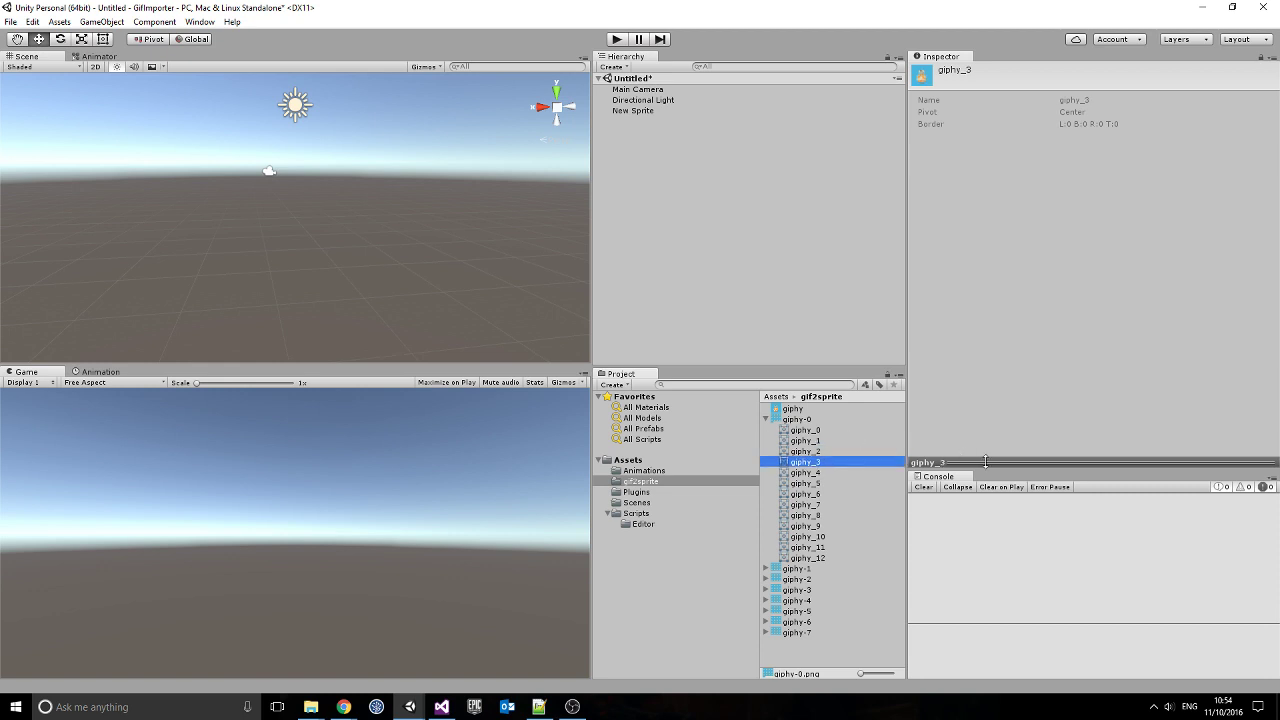
{"action": "left_click", "coordinate": [985, 461]}
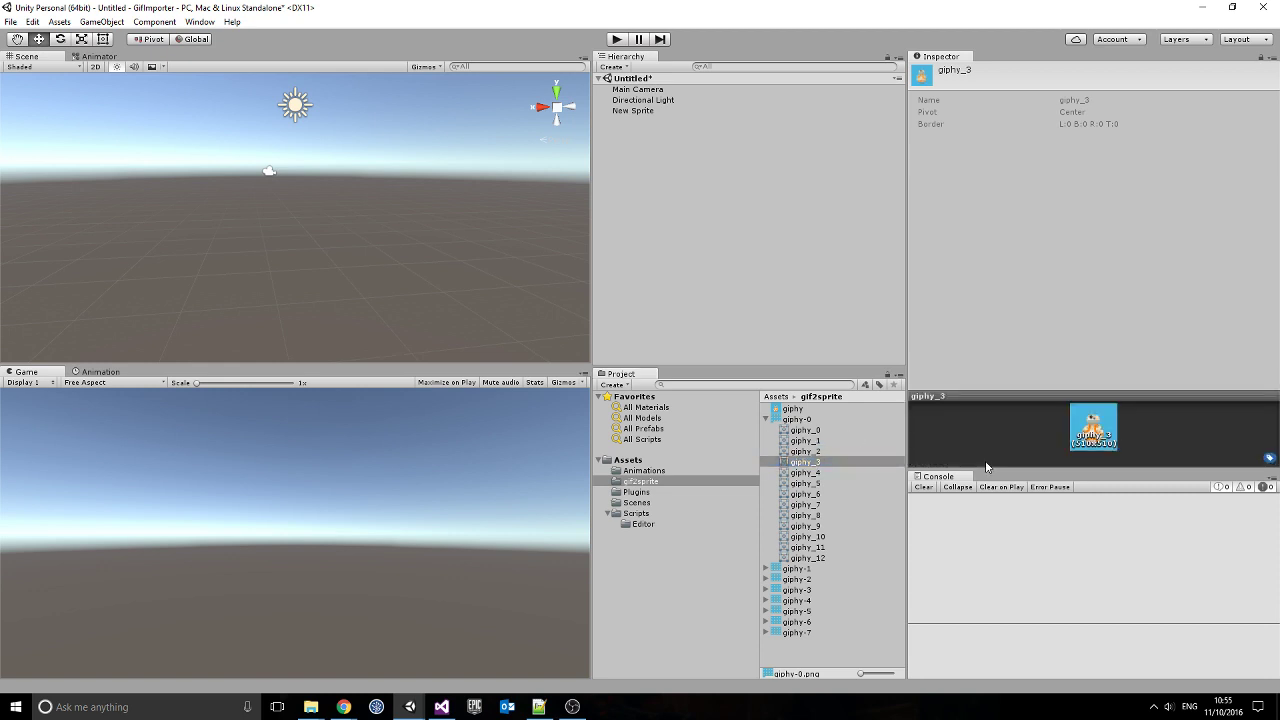
{"action": "left_click", "coordinate": [820, 439]}
{"action": "key", "text": "Down"}
{"action": "key", "text": "Down"}
{"action": "key", "text": "Down"}
{"action": "key", "text": "Down"}
{"action": "key", "text": "Down"}
{"action": "key", "text": "Down"}
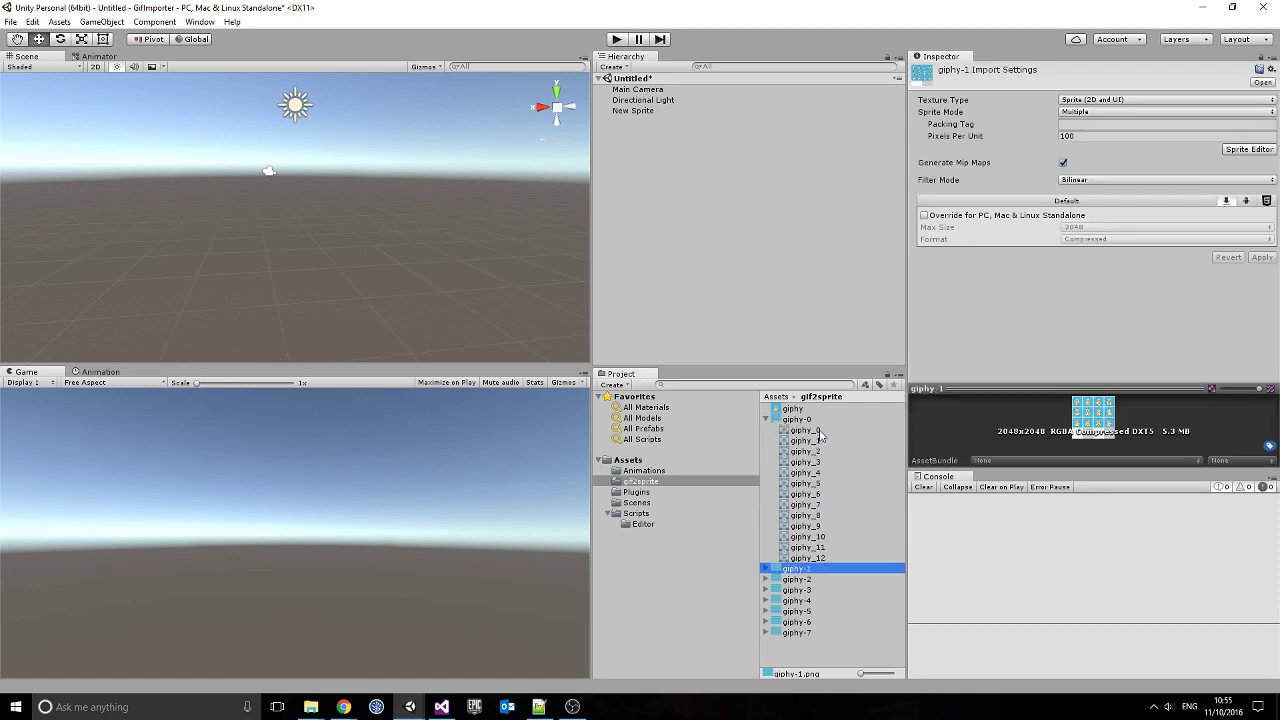
{"action": "left_click", "coordinate": [830, 420]}
{"action": "key", "text": "Left"}
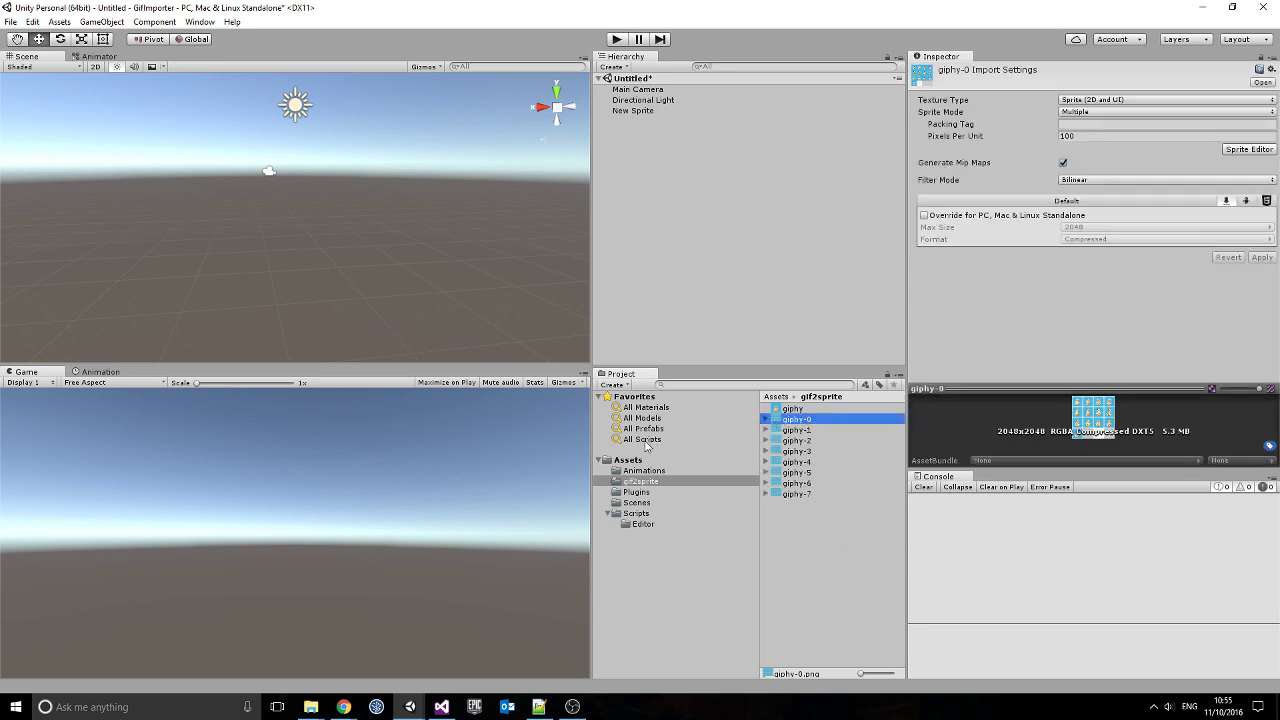
{"action": "left_click", "coordinate": [644, 471]}
- Inspect the giphy animation clip in the timeline, then select New Sprite
{"action": "left_click", "coordinate": [793, 409]}
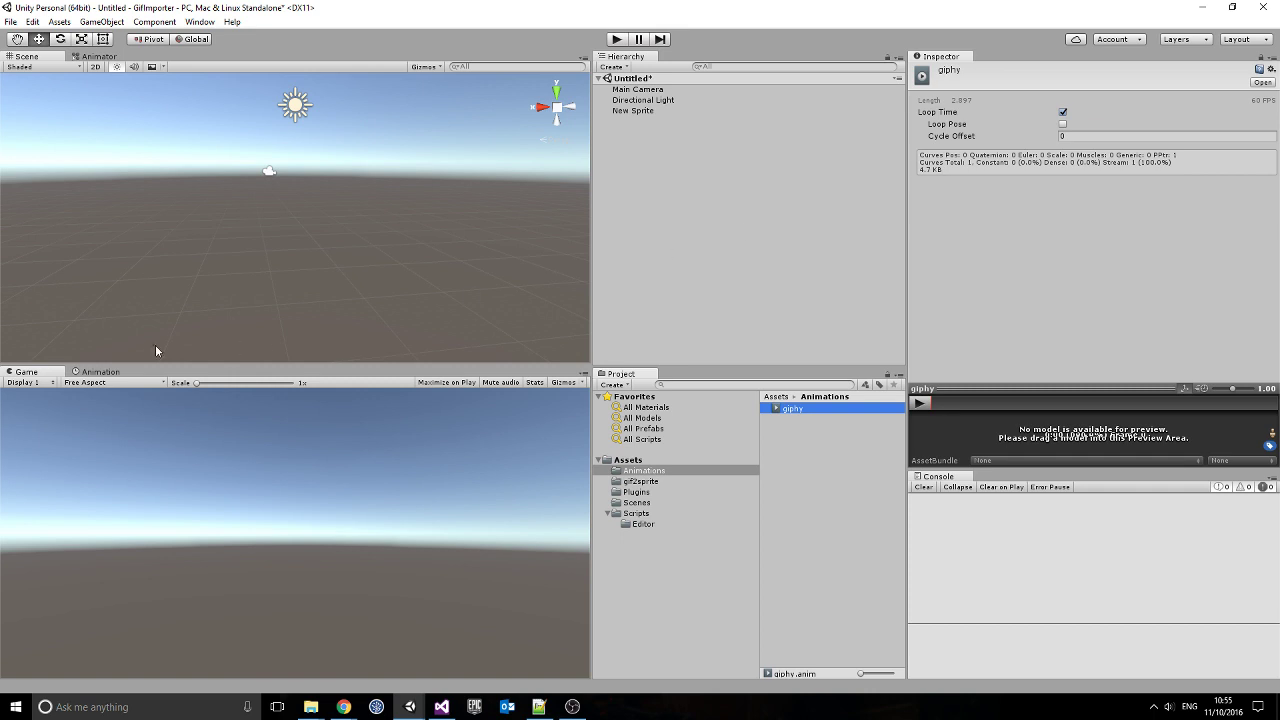
{"action": "left_click", "coordinate": [101, 373]}
{"action": "left_click", "coordinate": [658, 187]}
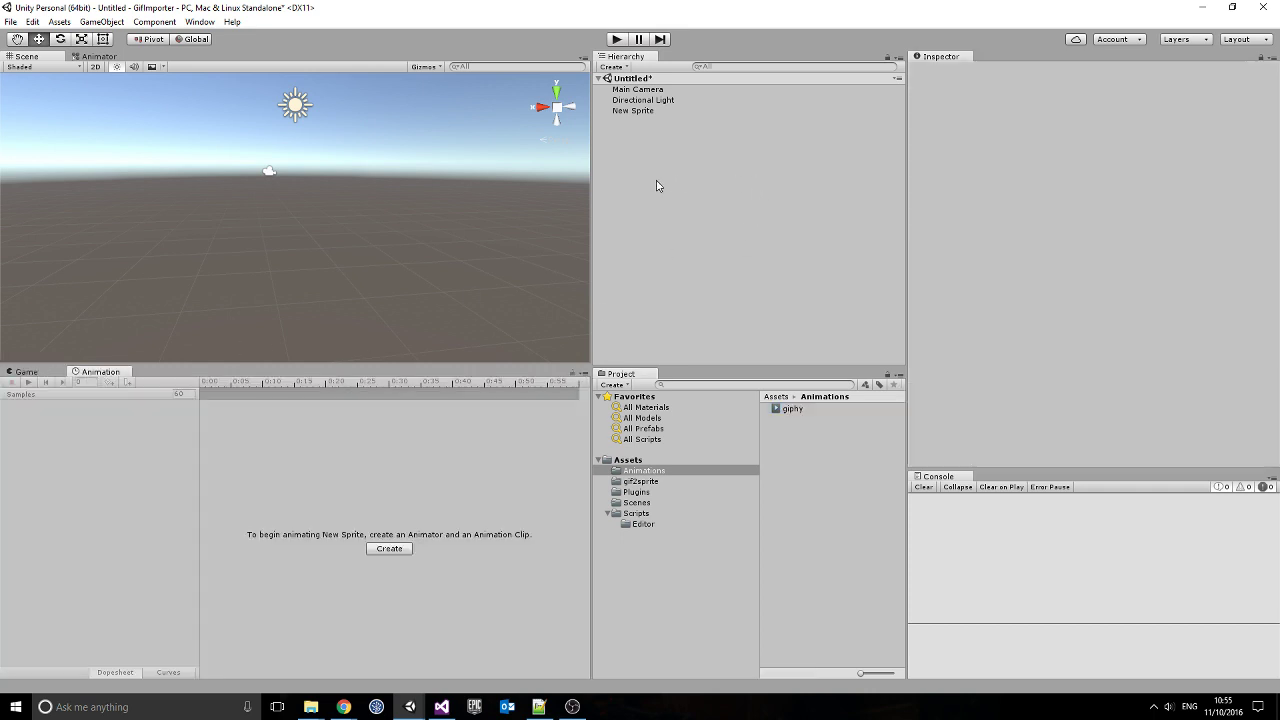
{"action": "left_click", "coordinate": [638, 112]}
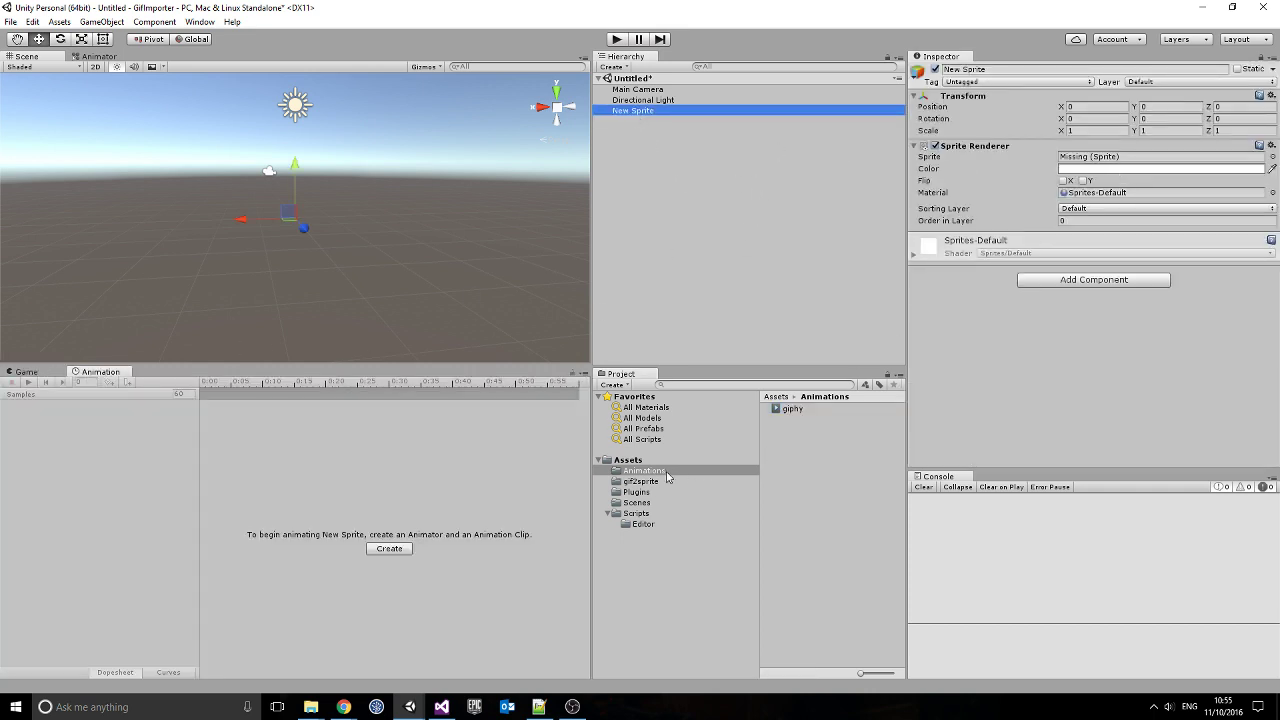
- Assign giphy_0 from gif2sprite as New Sprite's sprite and view it front-on
{"action": "left_click", "coordinate": [639, 514]}
{"action": "left_click", "coordinate": [653, 524]}
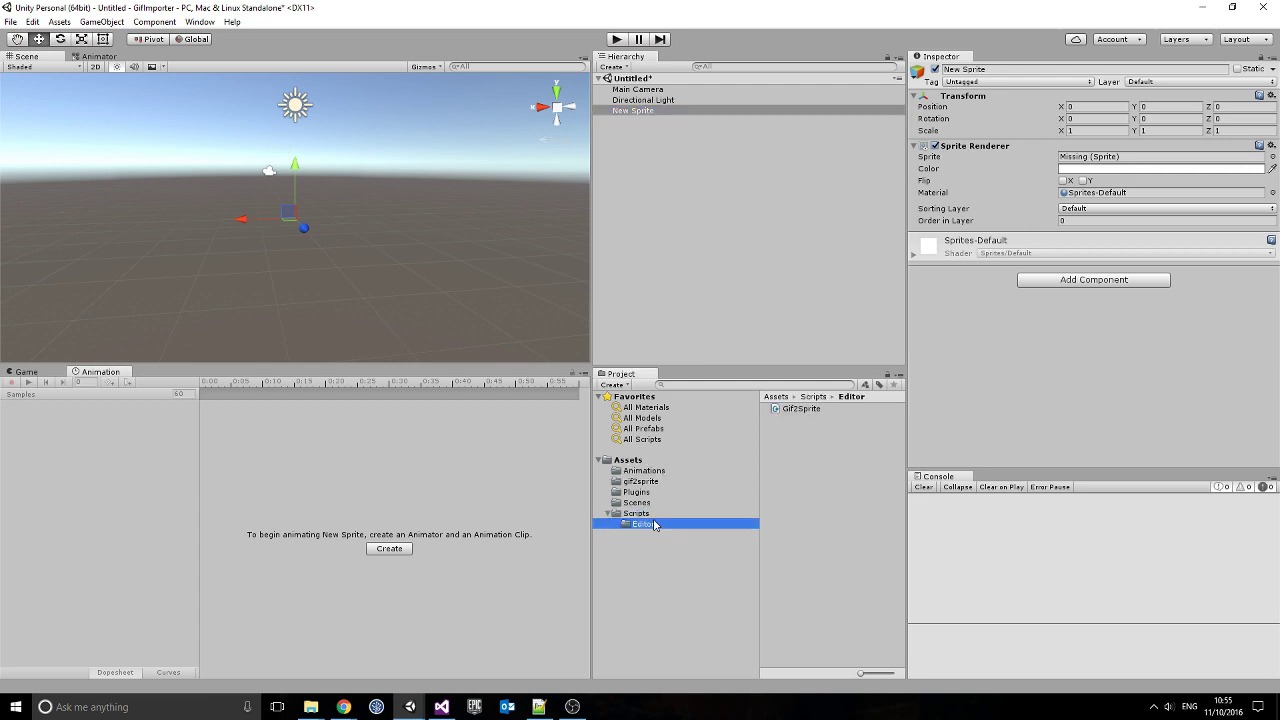
{"action": "left_click", "coordinate": [638, 503]}
{"action": "left_click", "coordinate": [658, 483]}
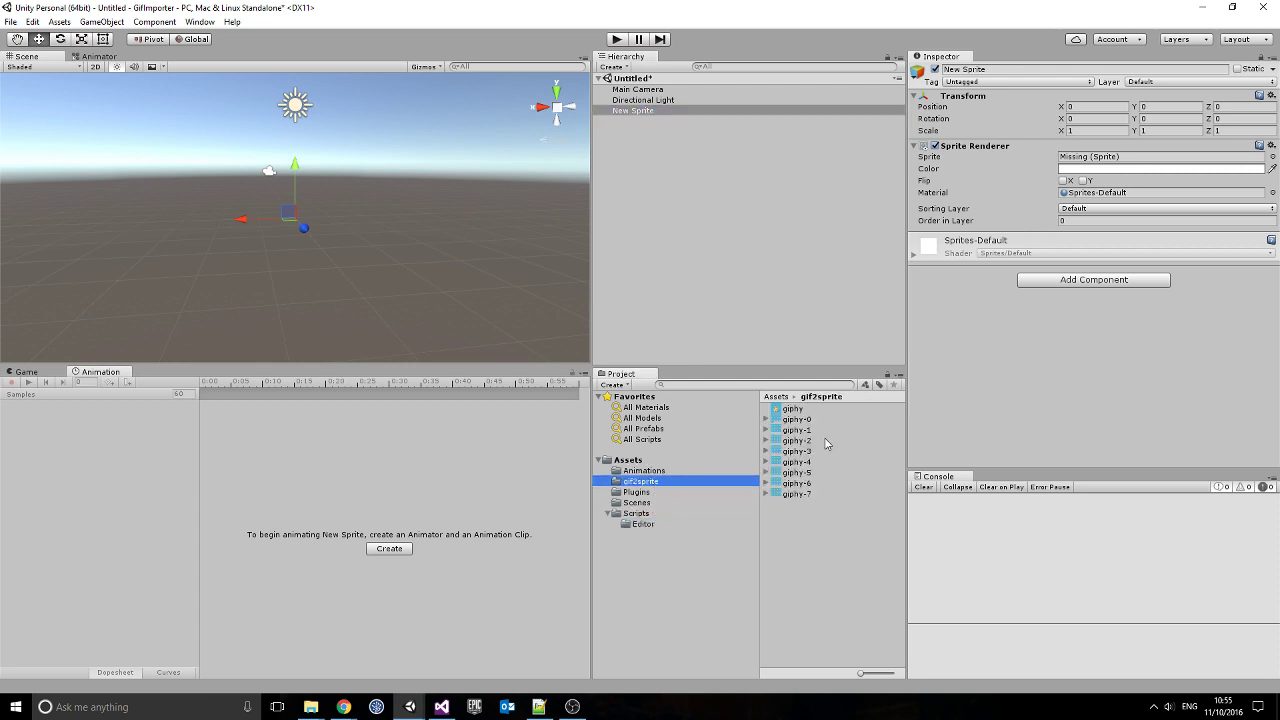
{"action": "left_click", "coordinate": [767, 420]}
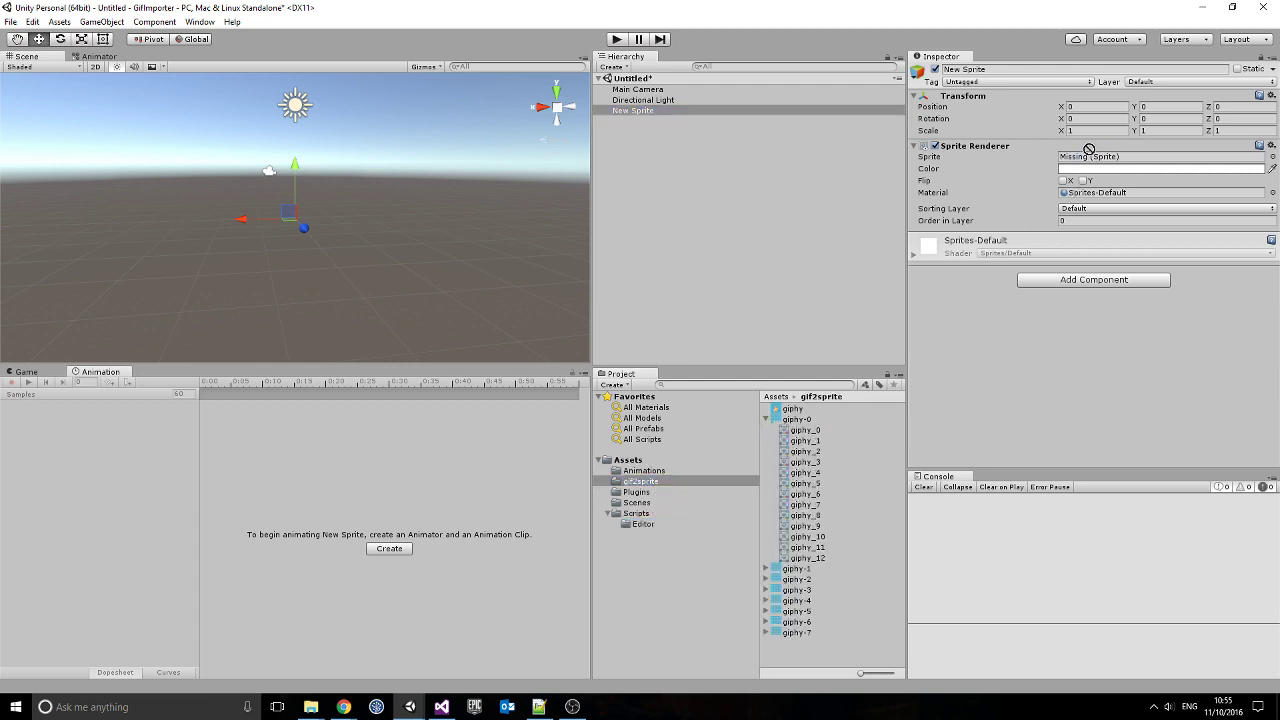
{"action": "left_click_drag", "start_coordinate": [1071, 205], "coordinate": [1090, 156]}
{"action": "left_click_drag", "start_coordinate": [409, 242], "coordinate": [410, 209], "text": "alt"}
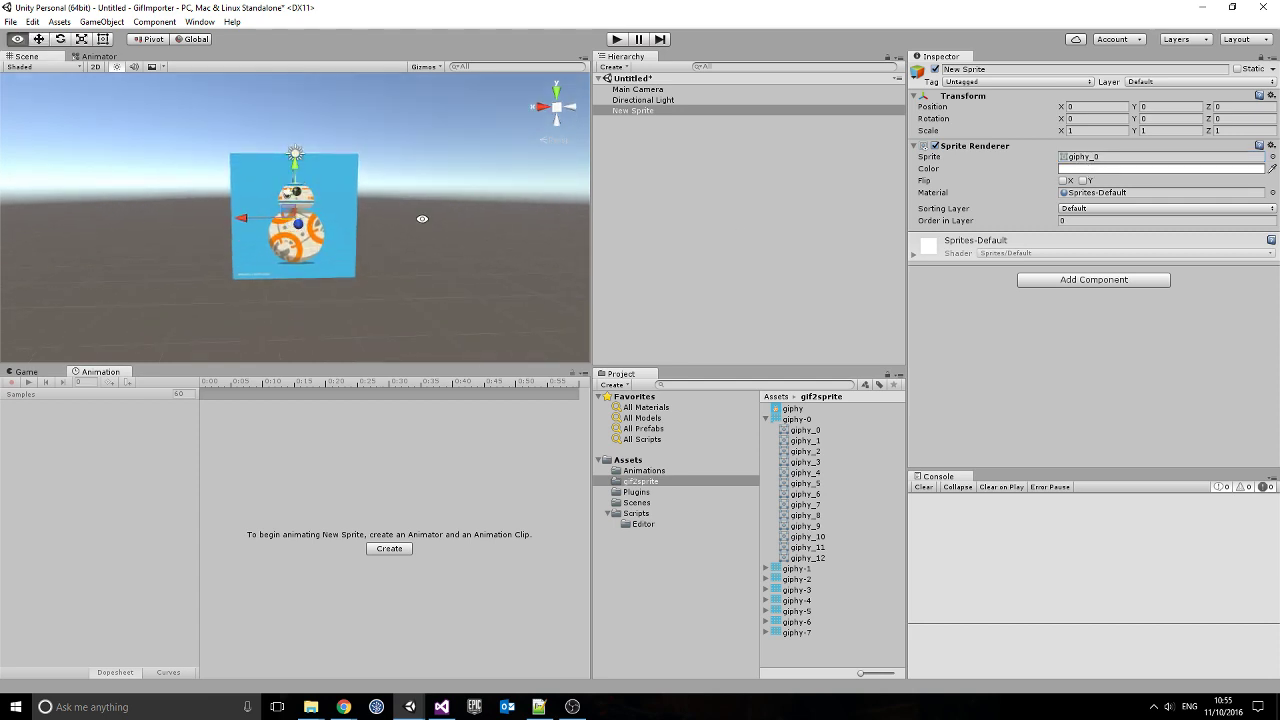
{"action": "scroll", "coordinate": [410, 209], "scroll_direction": "up", "scroll_amount": 1}
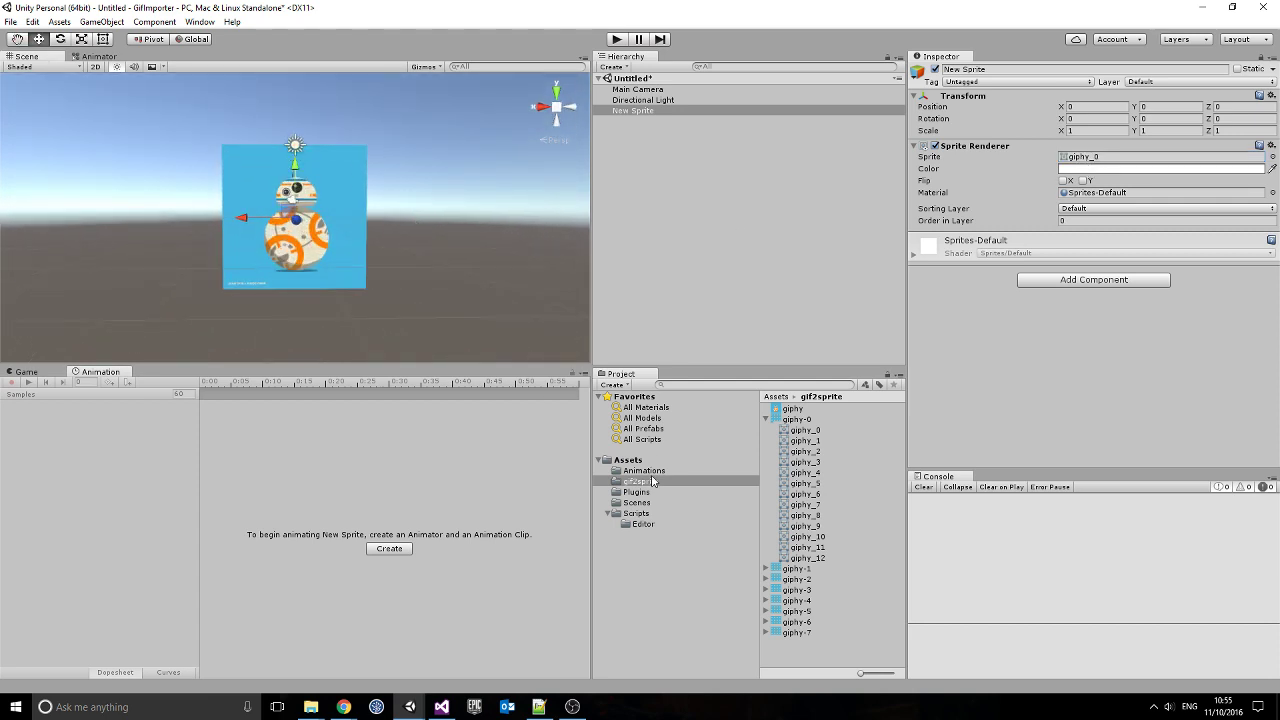
- Create an Animator Controller named BB-8 in the Animations folder
{"action": "left_click", "coordinate": [644, 470]}
{"action": "right_click", "coordinate": [794, 466]}
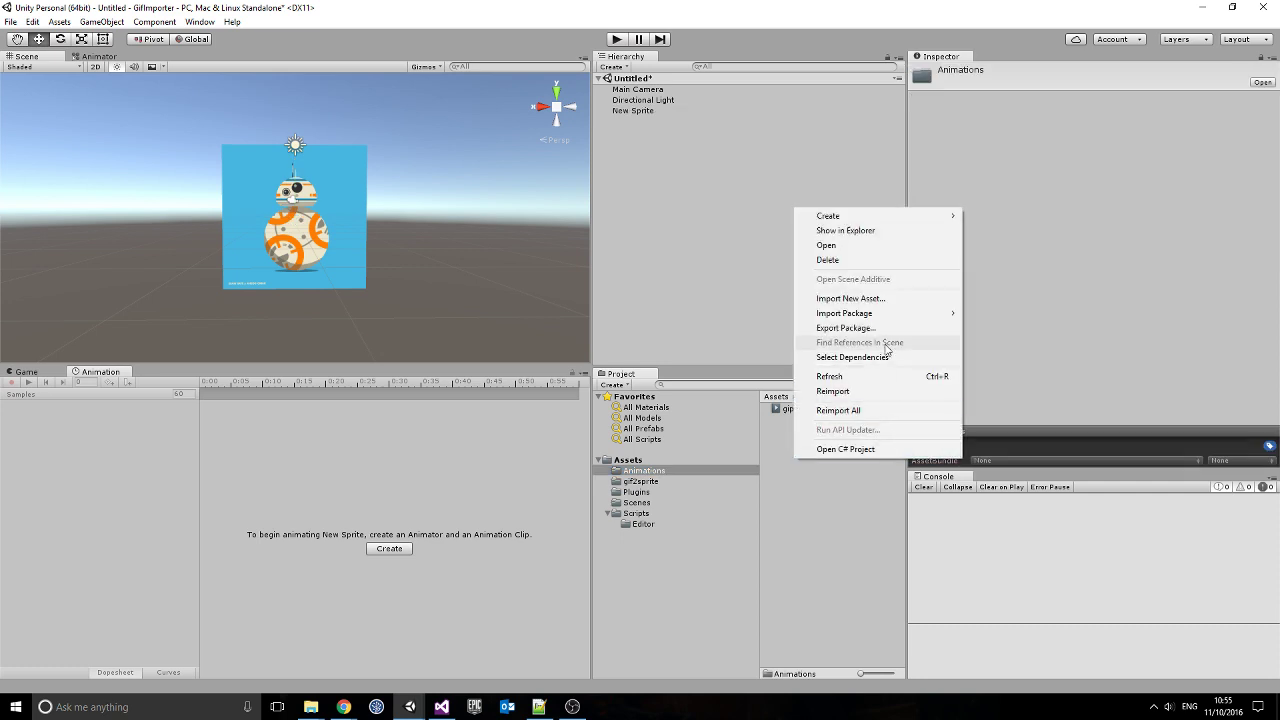
{"action": "mouse_move", "coordinate": [893, 219]}
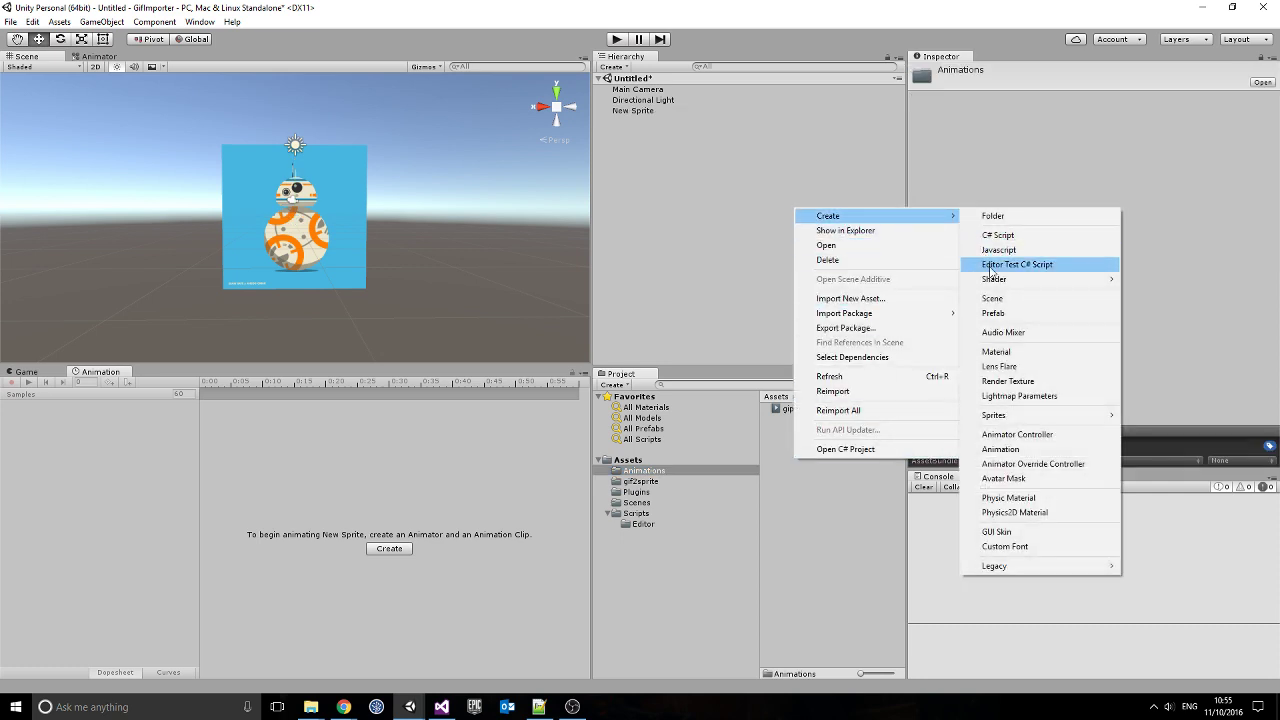
{"action": "left_click", "coordinate": [1016, 435]}
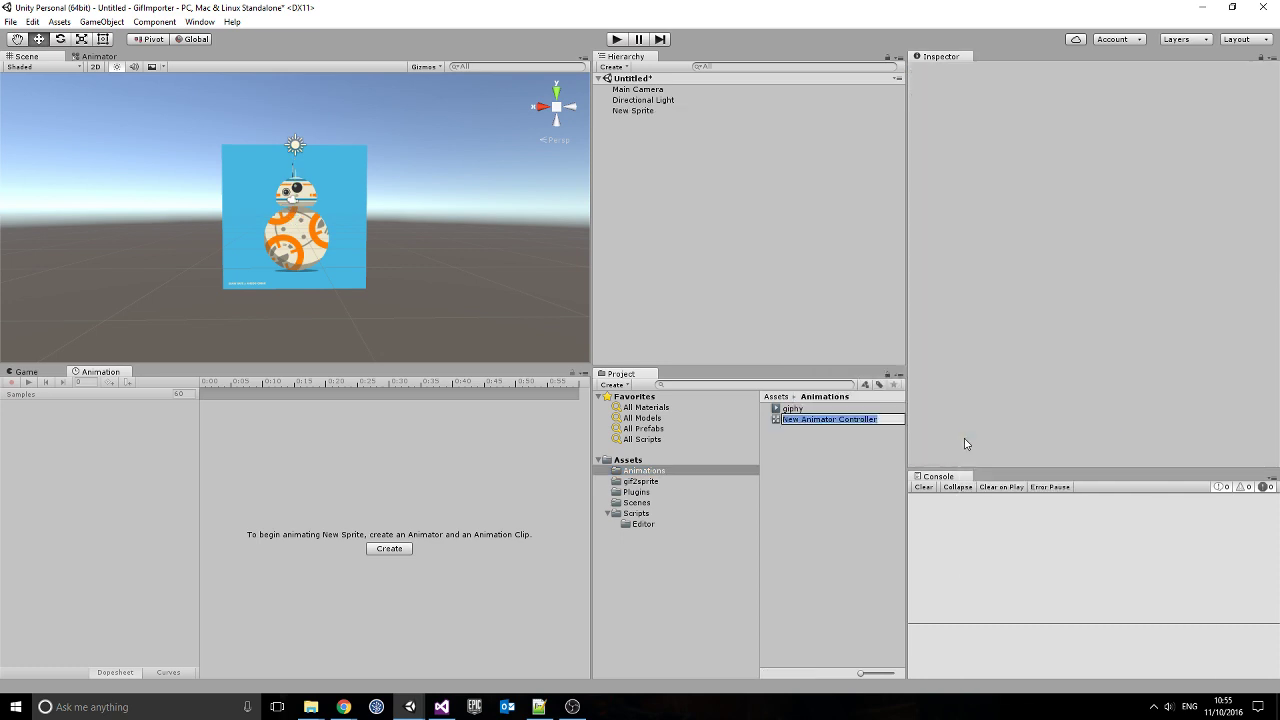
{"action": "type", "text": "BB-8"}
{"action": "key", "text": "Return"}
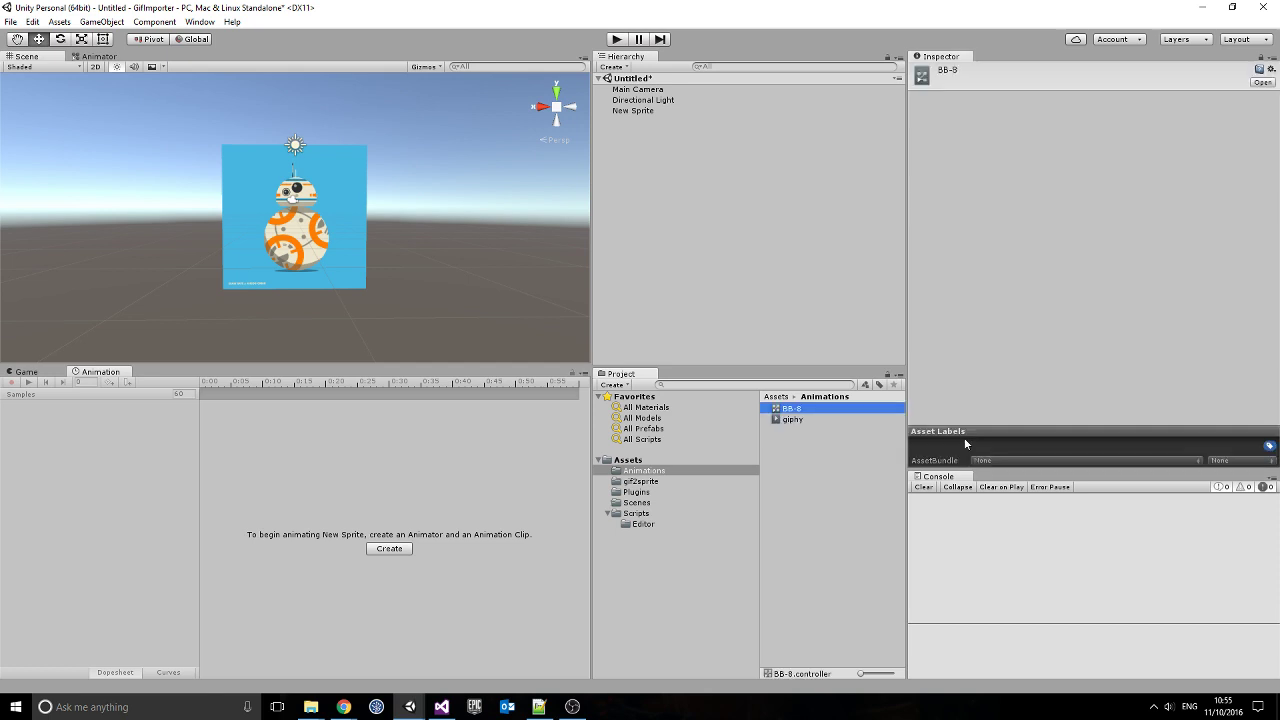
- Add an Animator to New Sprite with BB-8 as its controller and open its graph
{"action": "left_click", "coordinate": [622, 110]}
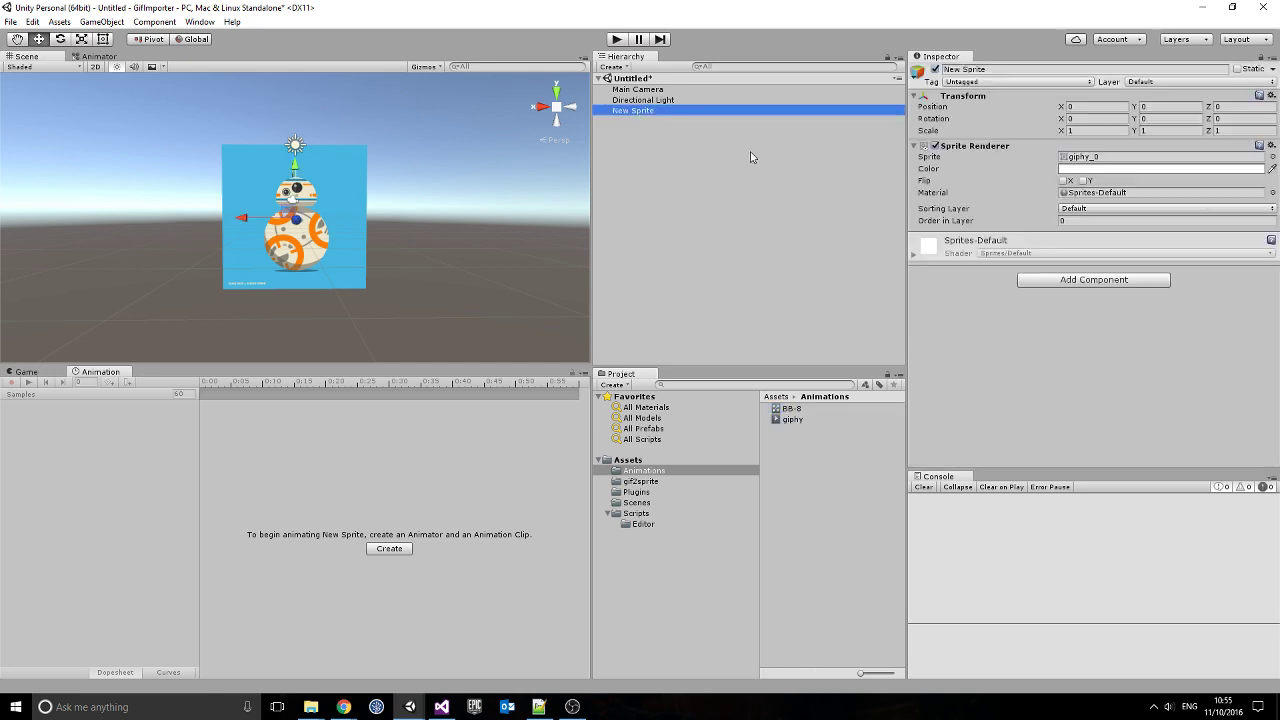
{"action": "left_click", "coordinate": [1080, 281]}
{"action": "type", "text": "a"}
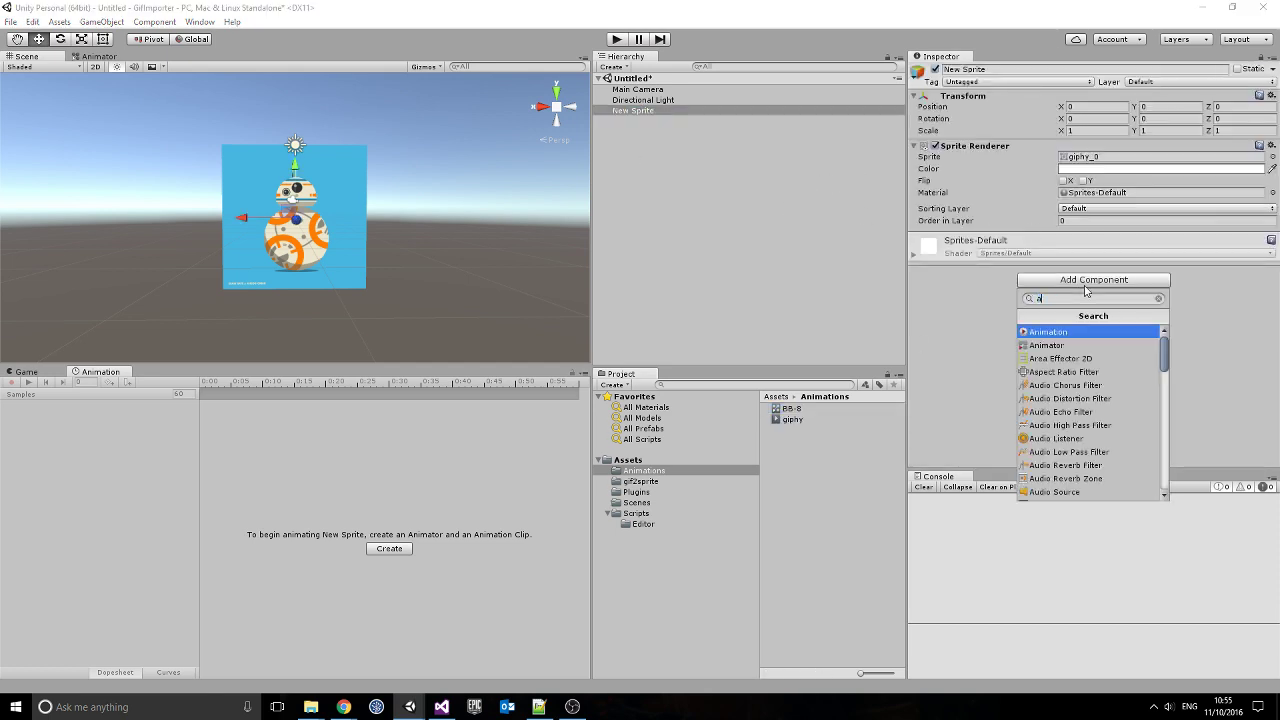
{"action": "type", "text": "nim"}
{"action": "key", "text": "Down"}
{"action": "key", "text": "Return"}
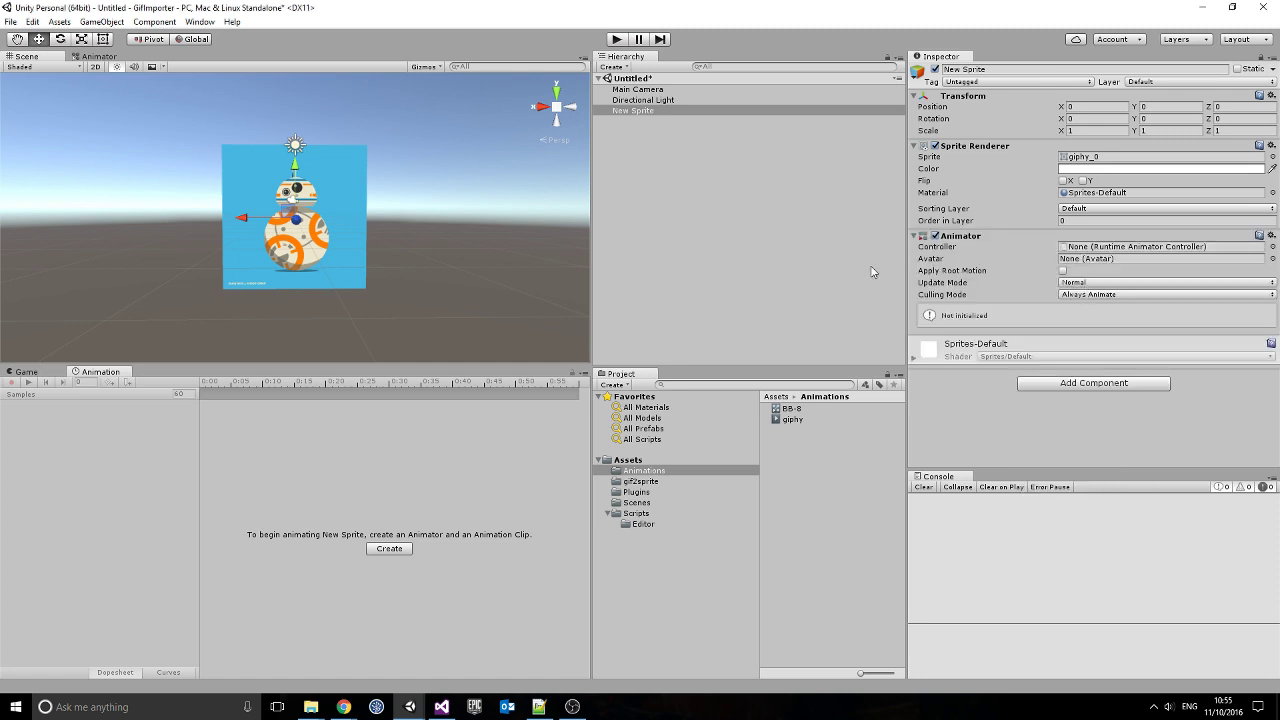
{"action": "left_click_drag", "start_coordinate": [790, 408], "coordinate": [1085, 251]}
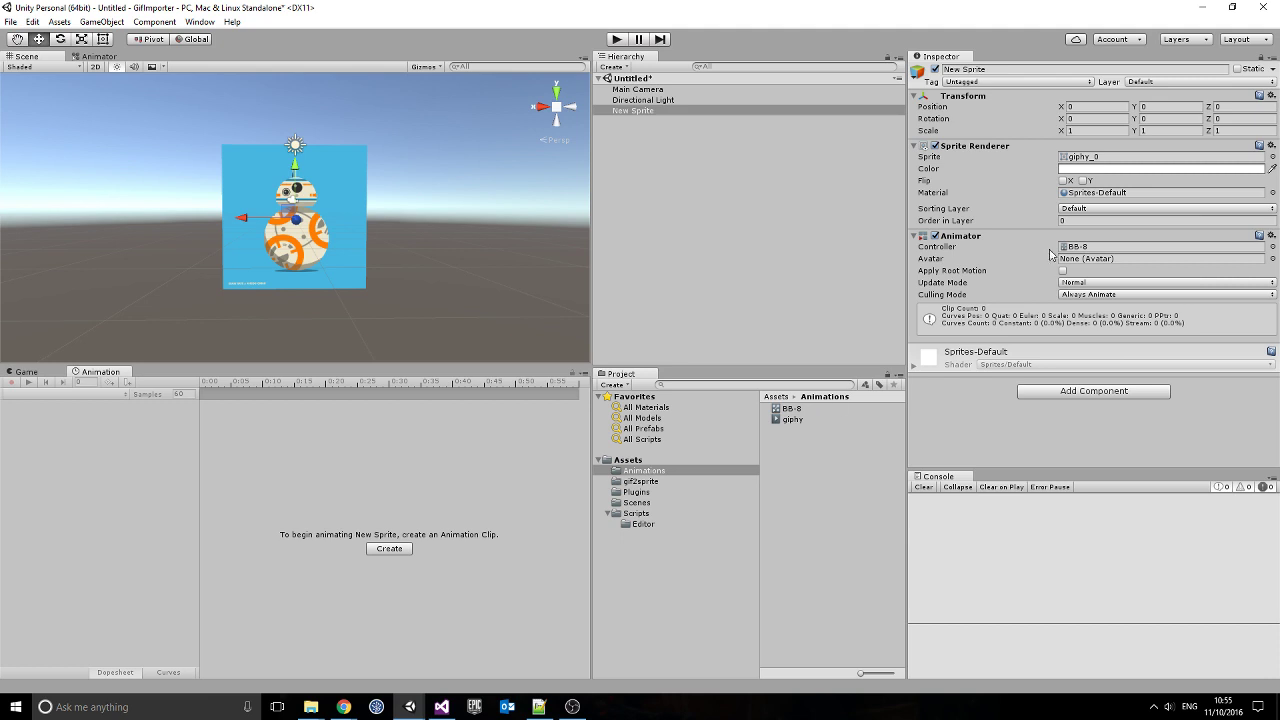
{"action": "double_click", "coordinate": [789, 409]}
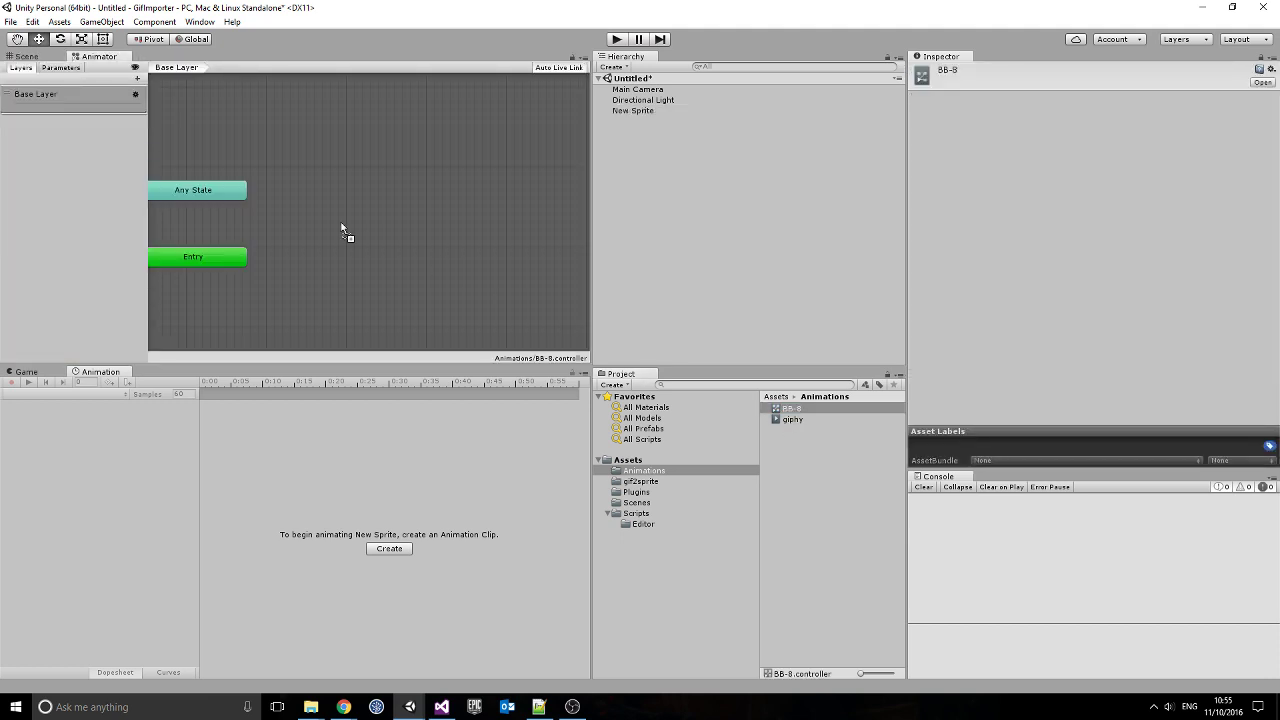
- Add the giphy clip as a BB-8 state and switch to the Scene and Game views
{"action": "left_click_drag", "start_coordinate": [790, 419], "coordinate": [346, 230]}
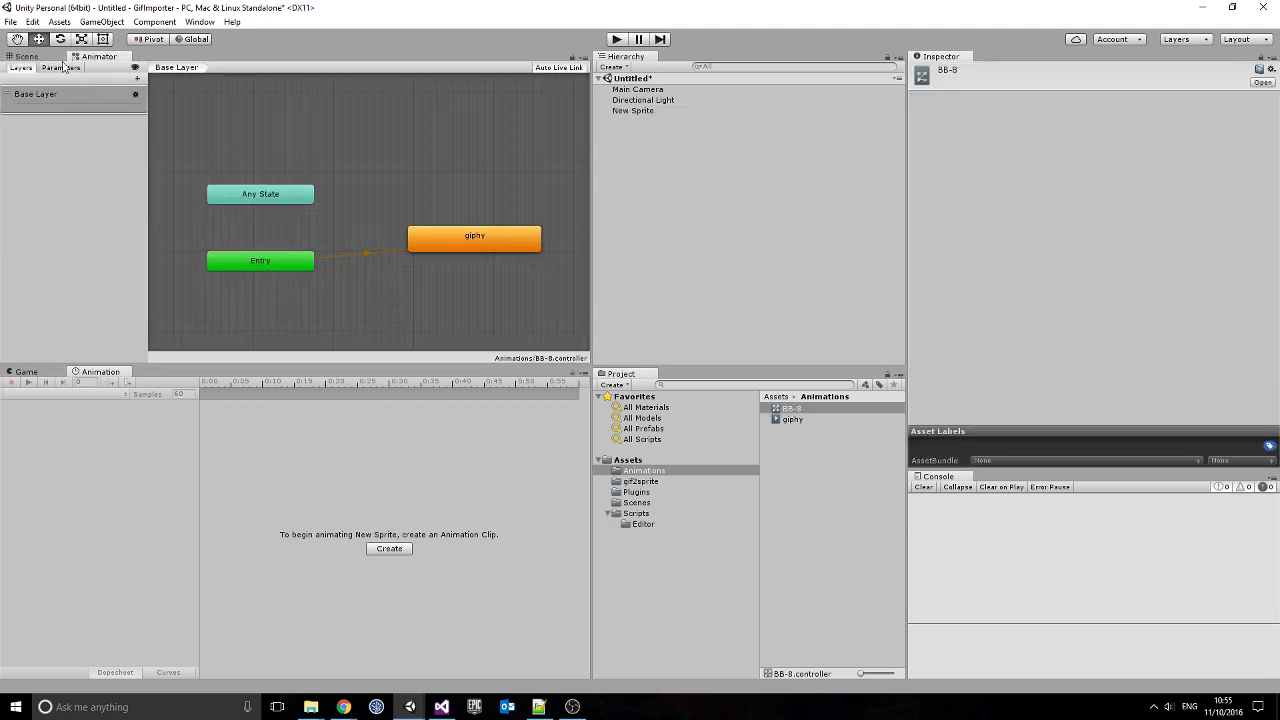
{"action": "left_click", "coordinate": [22, 58]}
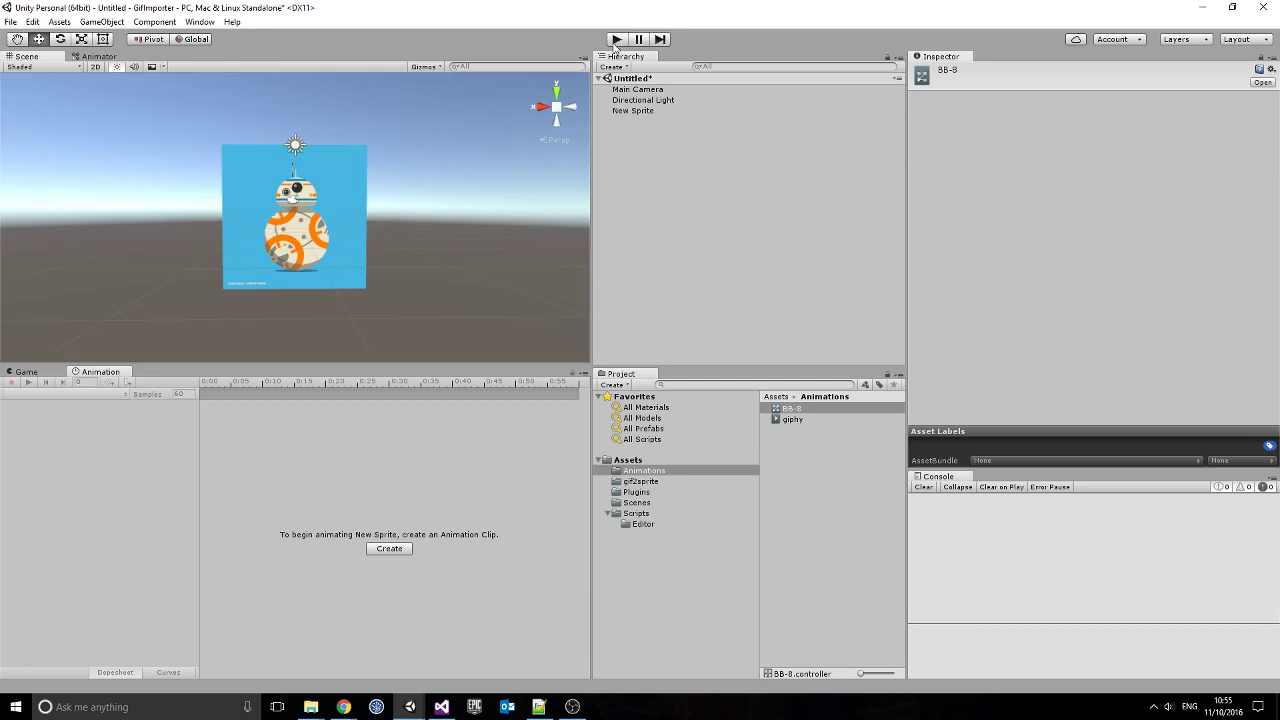
{"action": "left_click", "coordinate": [40, 374]}
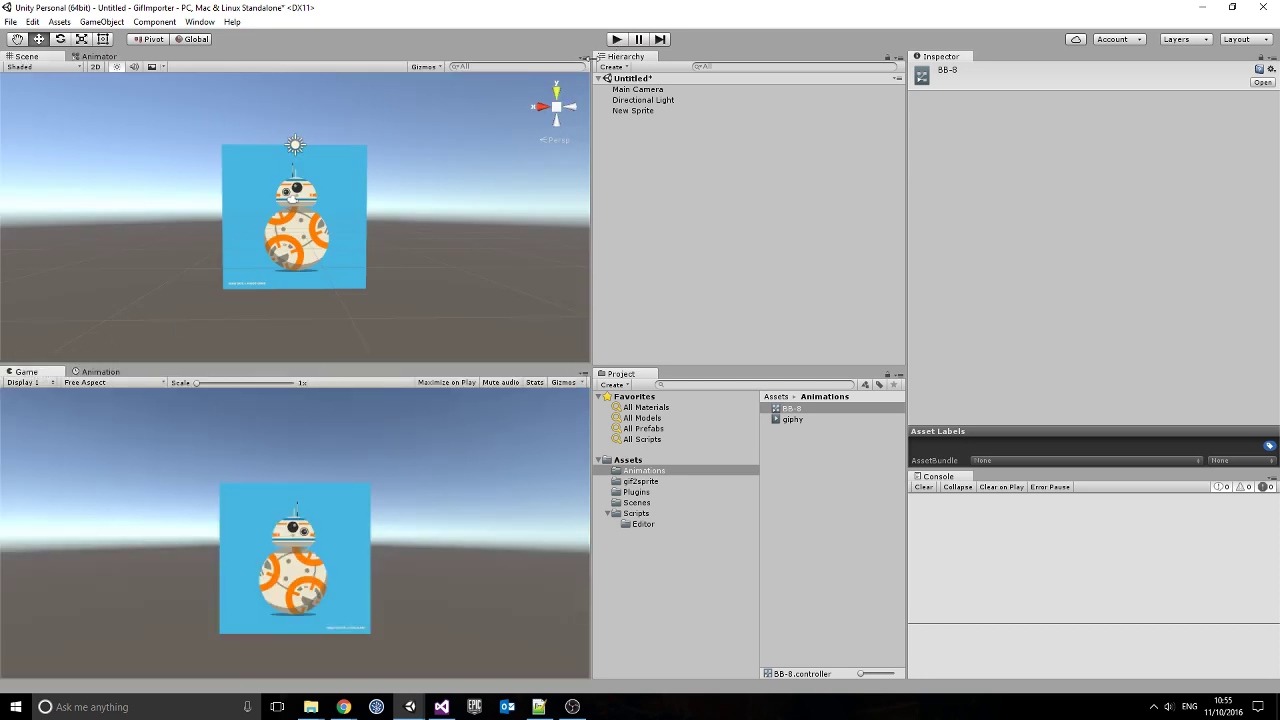
- Play the scene, check BB-8 from right and back views, then return to the notes' line 11
{"action": "left_click", "coordinate": [616, 40]}
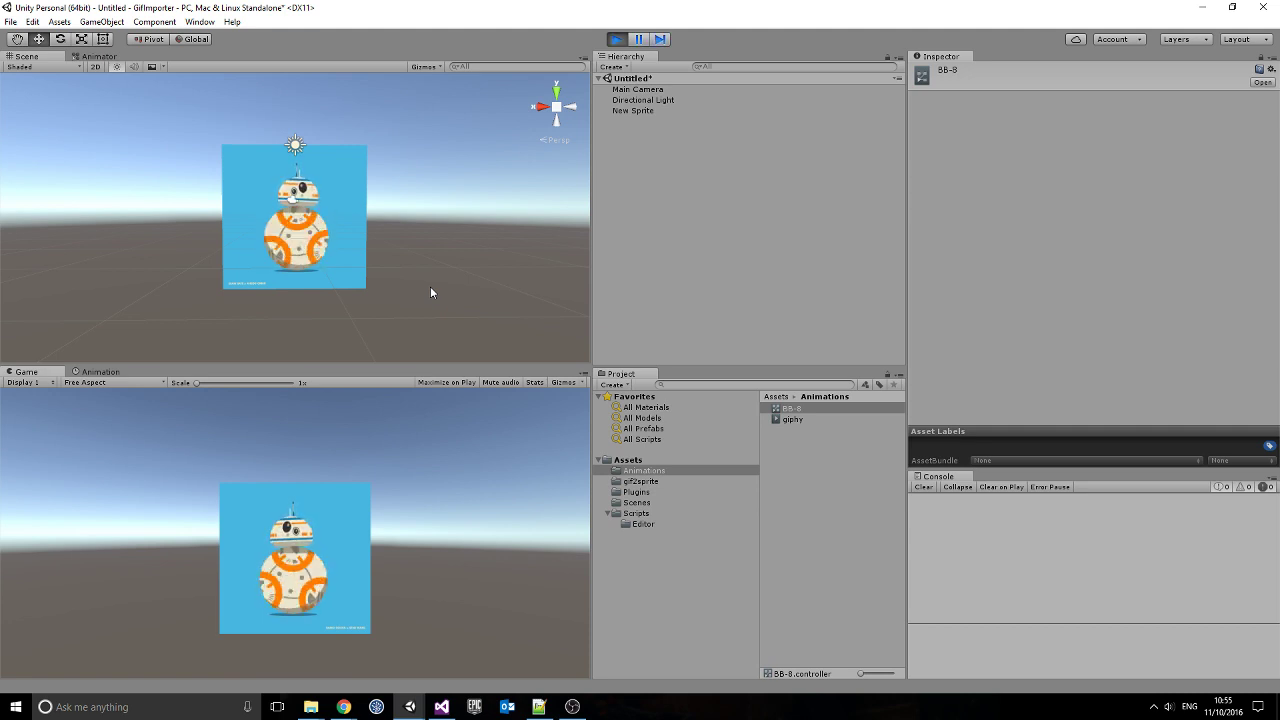
{"action": "left_click", "coordinate": [541, 112]}
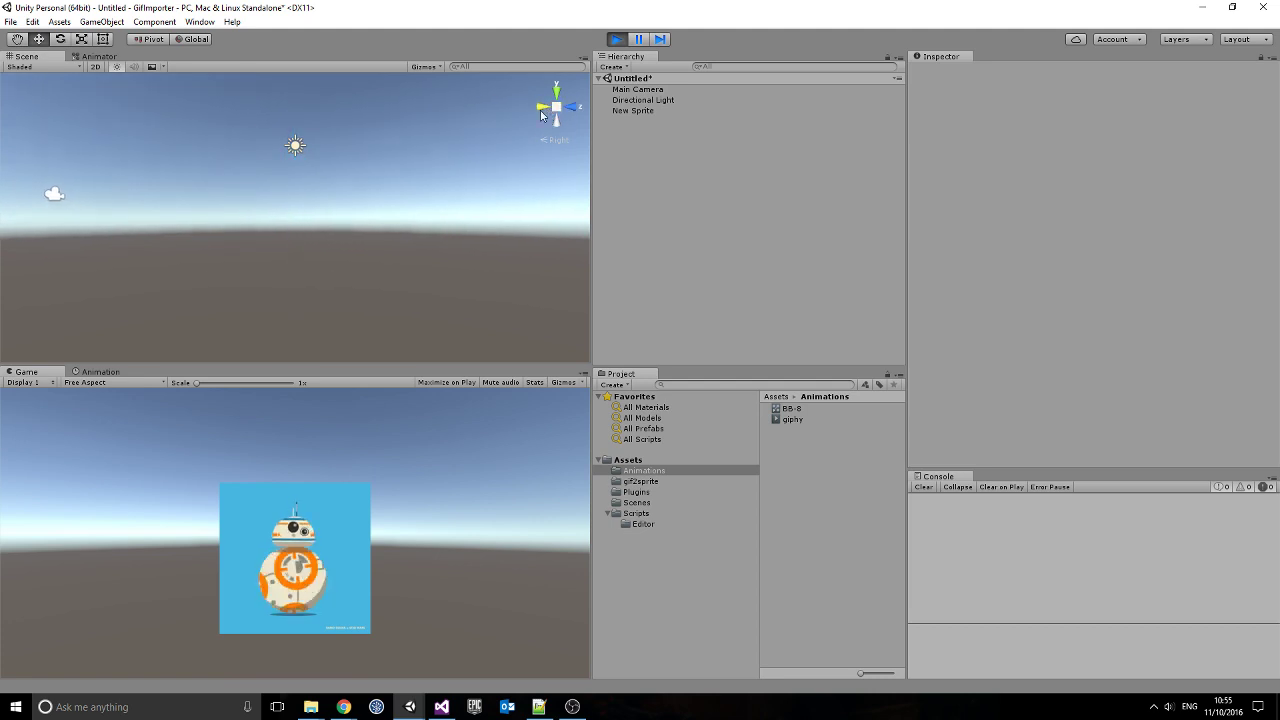
{"action": "left_click", "coordinate": [541, 112]}
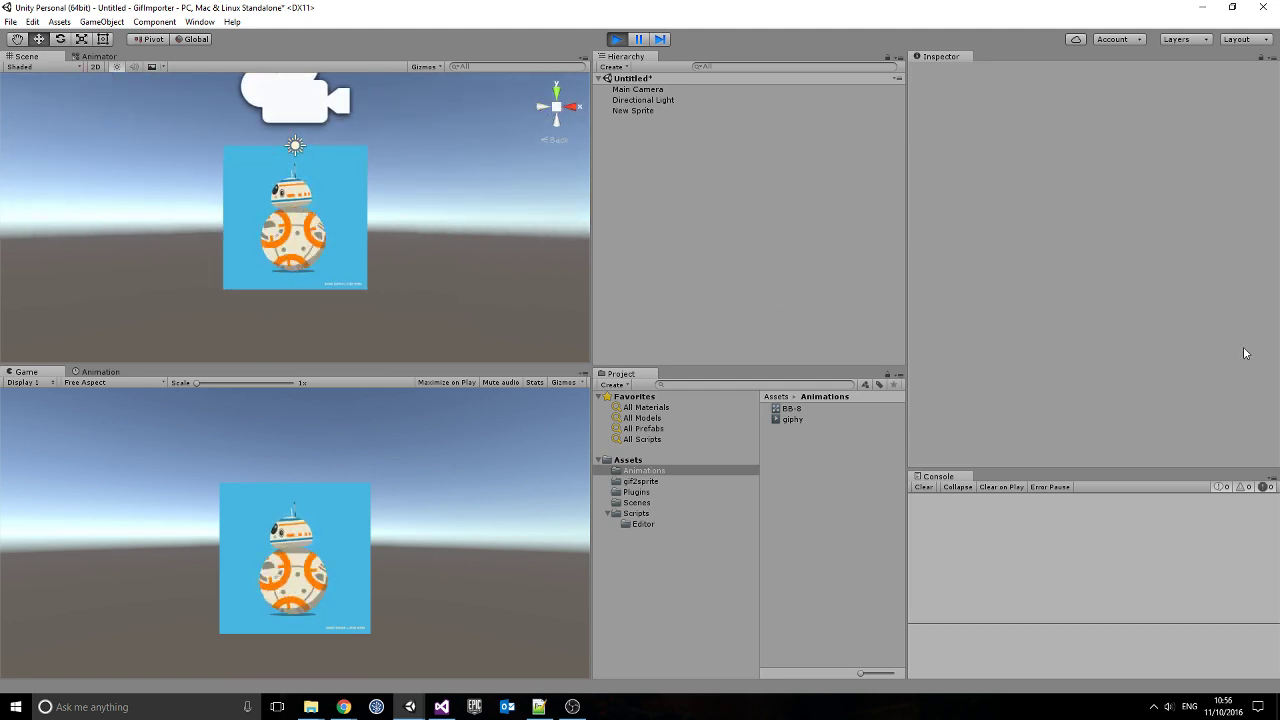
{"action": "left_click", "coordinate": [541, 709]}
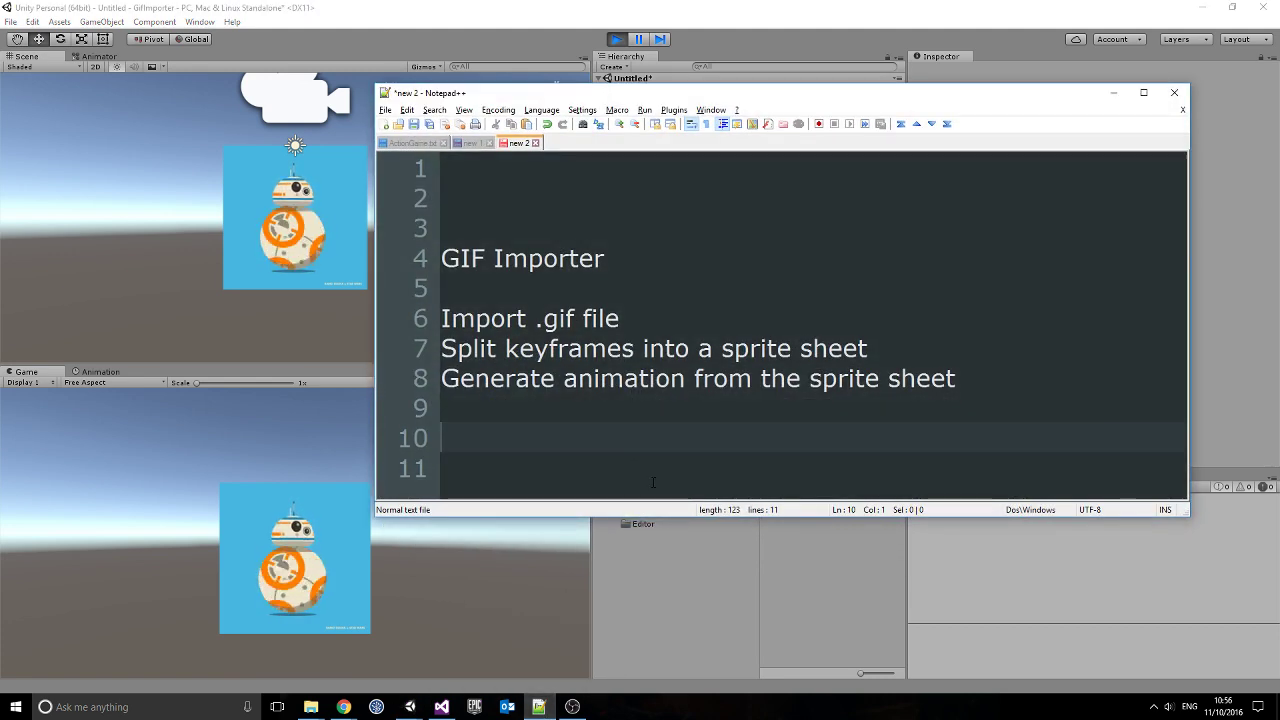
{"action": "left_click", "coordinate": [653, 483]}
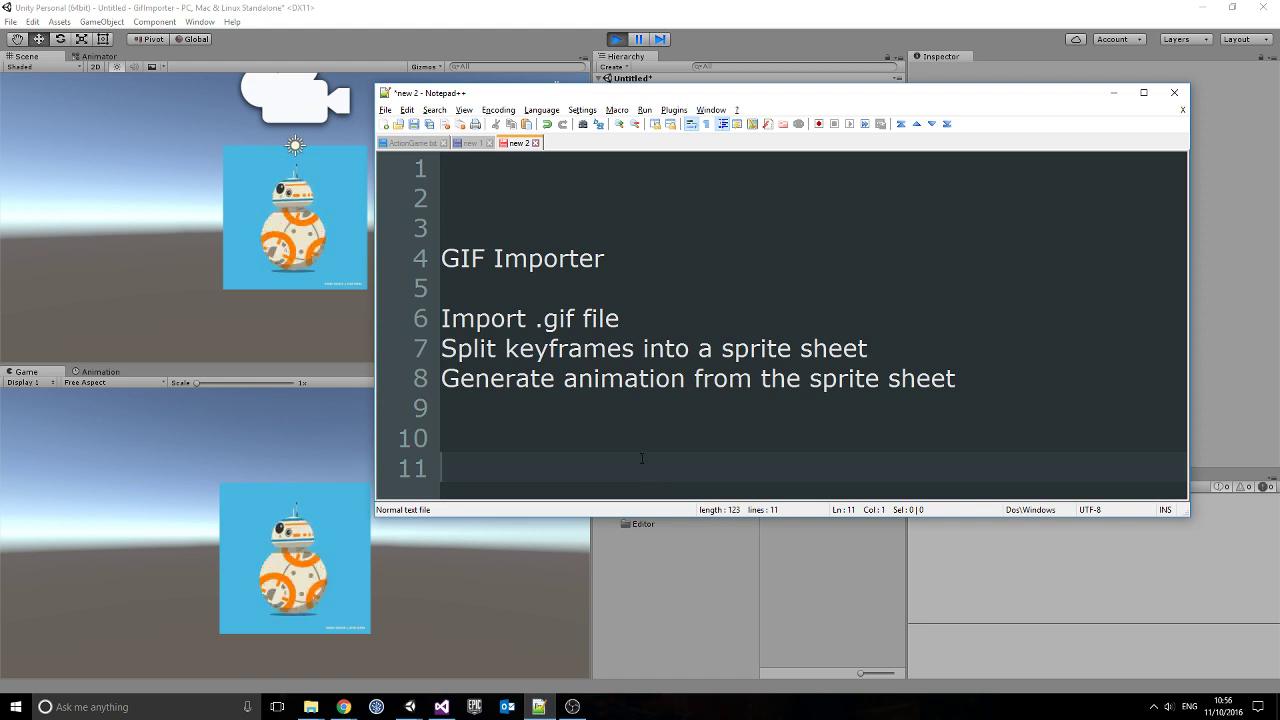
- Stop playback and delete the giphy-0 to giphy-7 sprite sheets from gif2sprite
{"action": "left_click", "coordinate": [650, 6]}
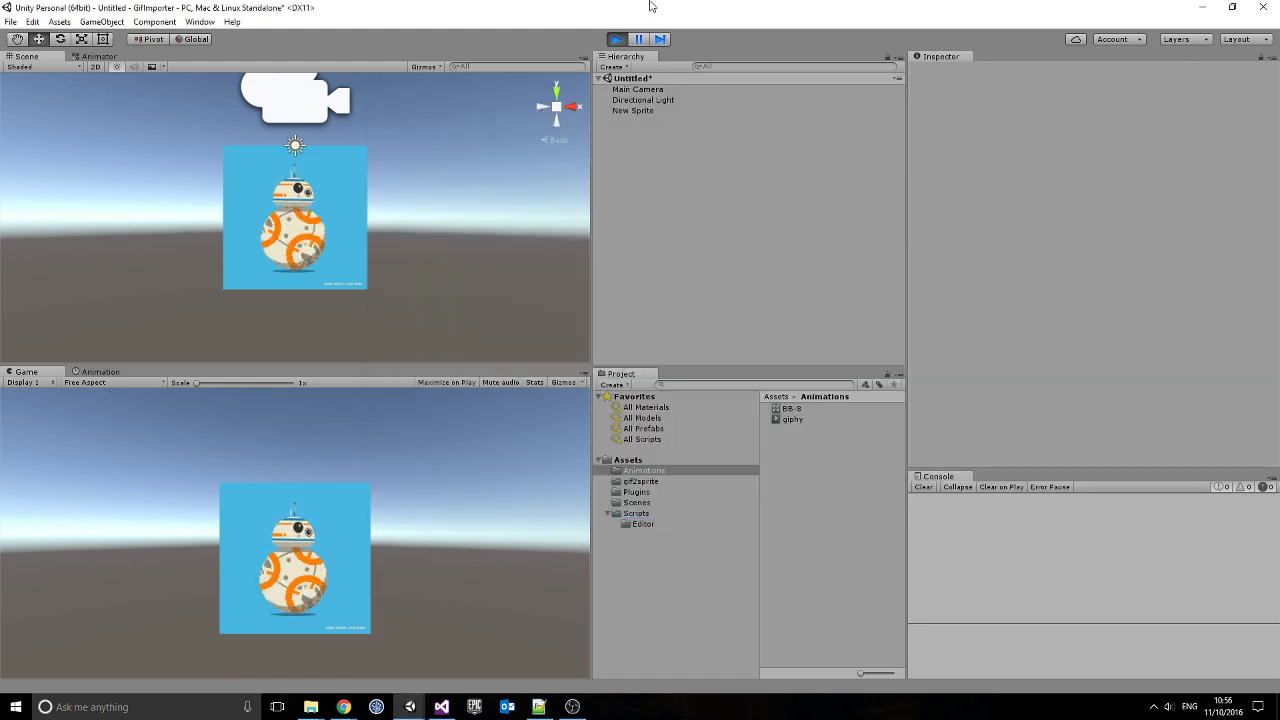
{"action": "left_click", "coordinate": [789, 421]}
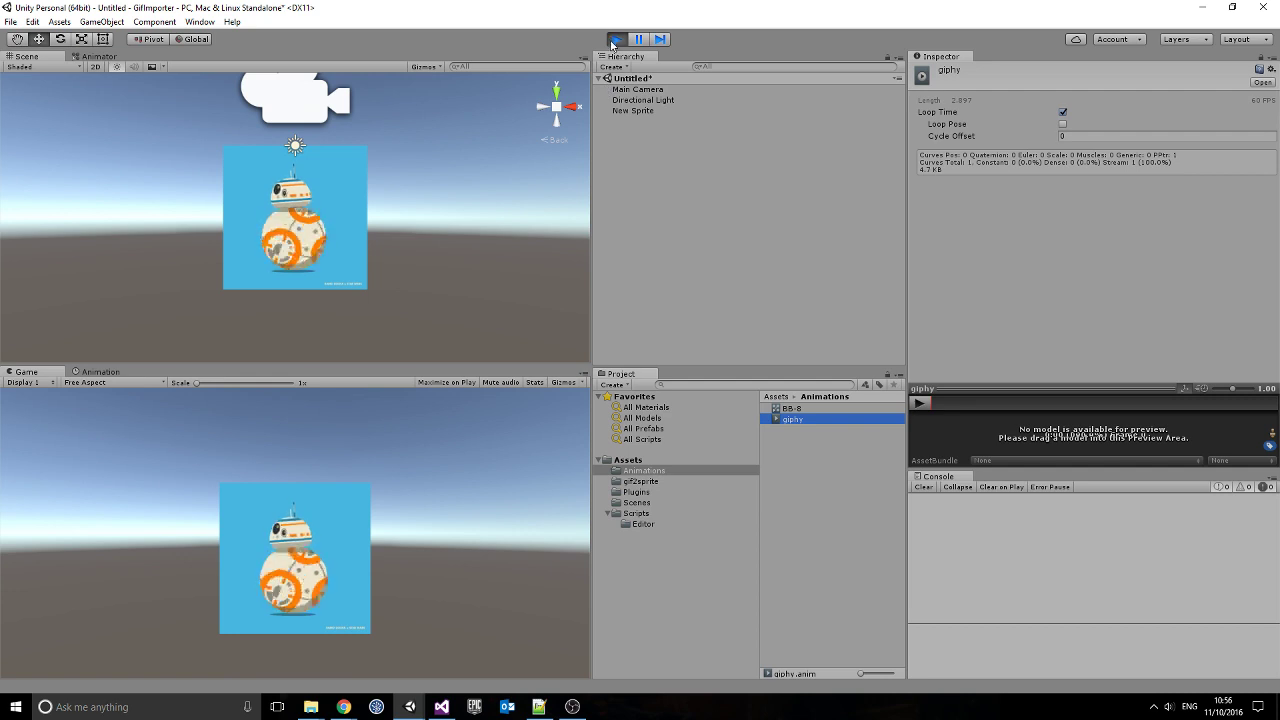
{"action": "left_click", "coordinate": [614, 40]}
{"action": "left_click", "coordinate": [663, 482]}
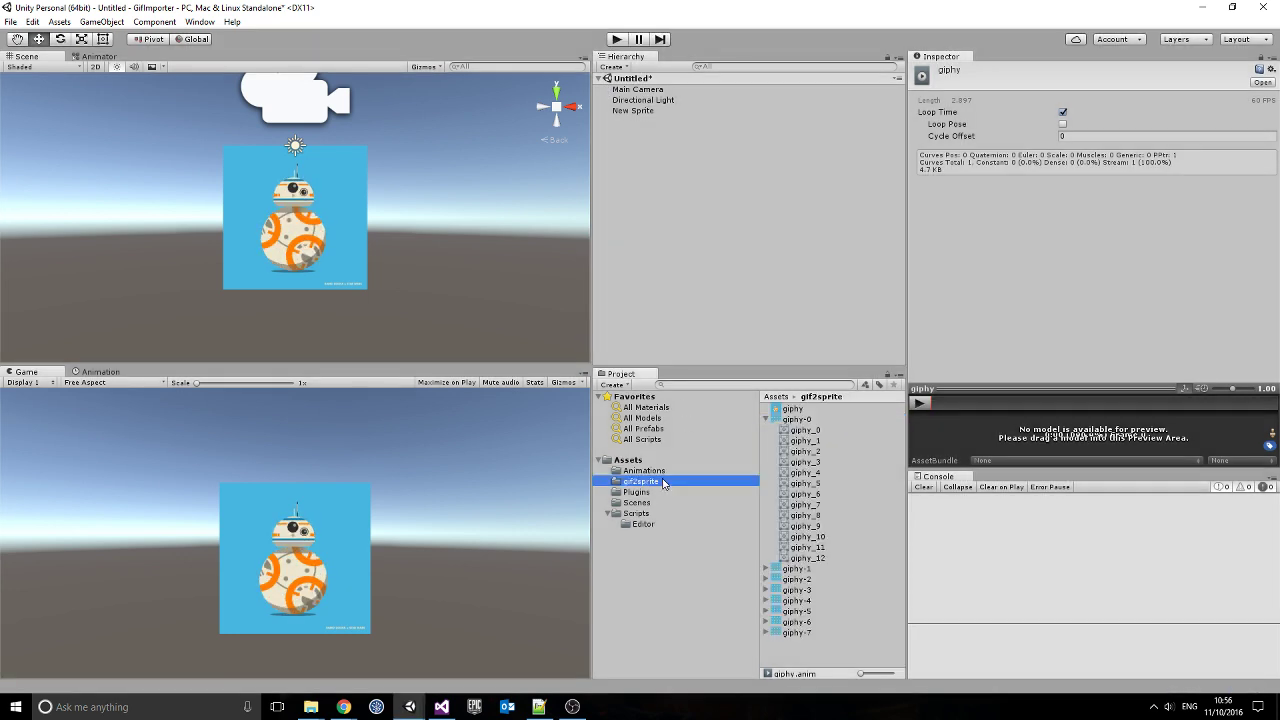
{"action": "left_click", "coordinate": [766, 420]}
{"action": "left_click", "coordinate": [790, 420]}
{"action": "left_click", "coordinate": [797, 493], "text": "shift"}
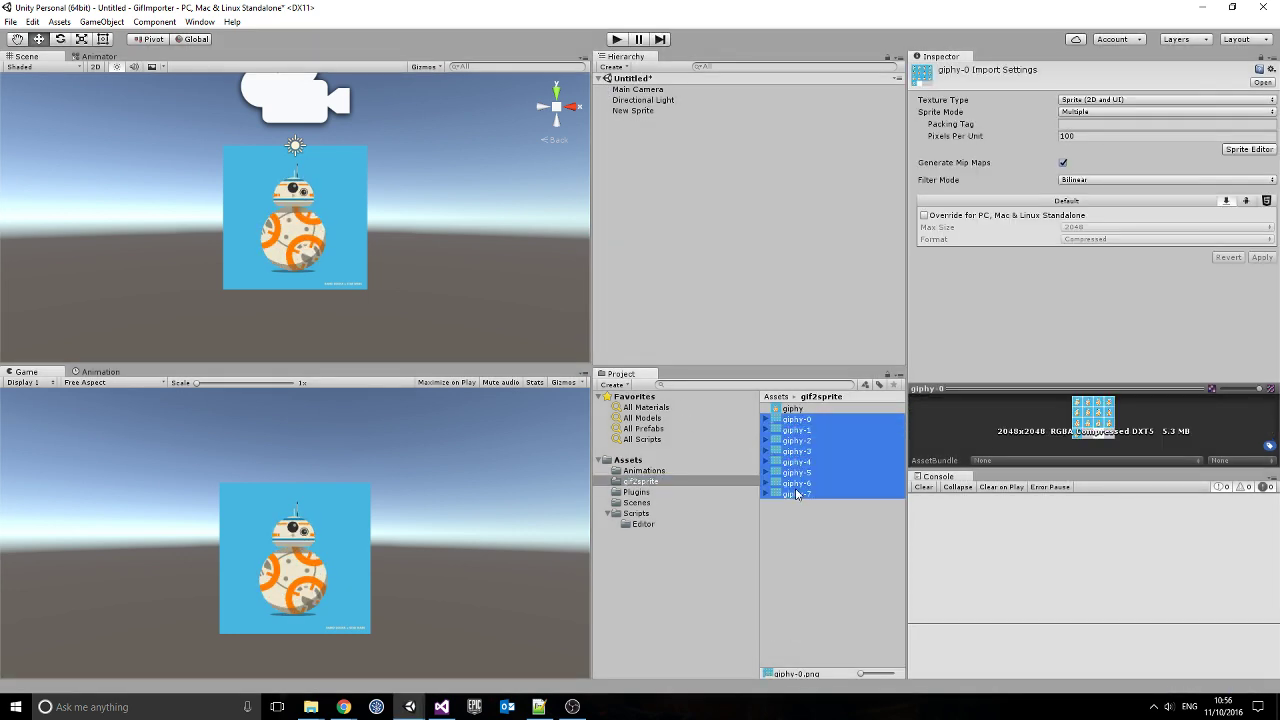
{"action": "key", "text": "Delete"}
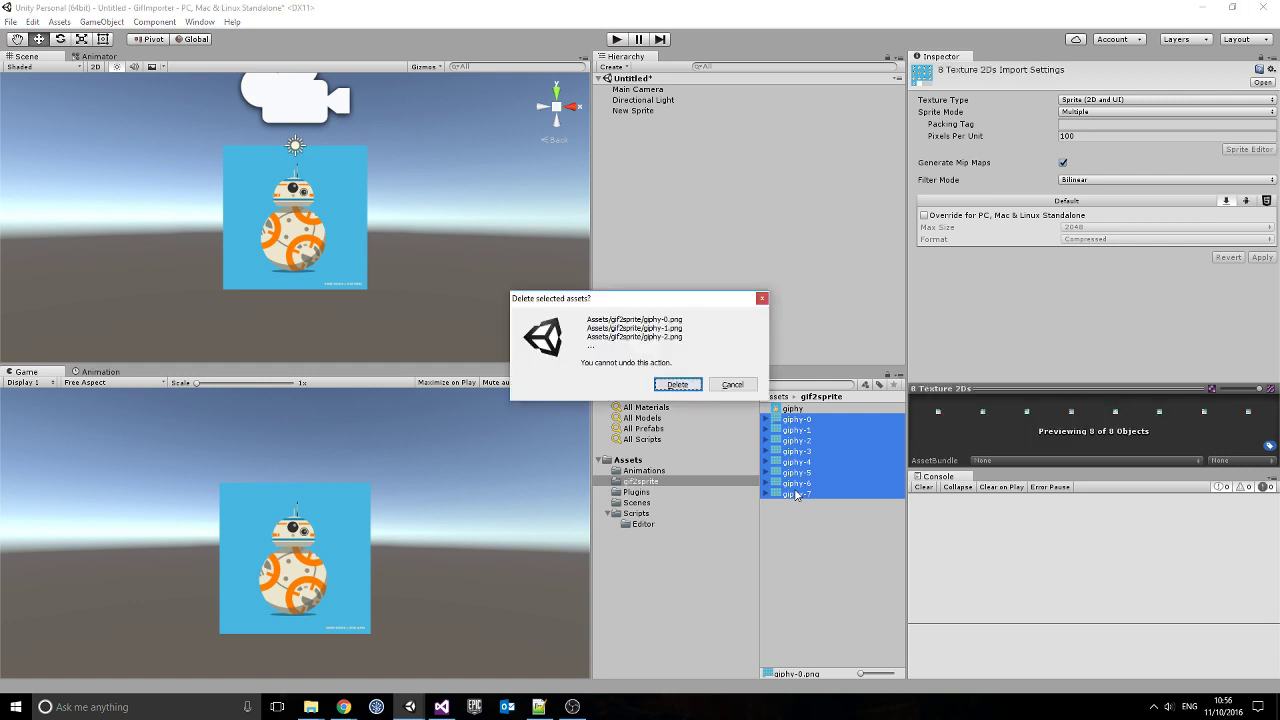
{"action": "key", "text": "Return"}
- Delete giphy.anim from Animations, then browse Scenes and Scripts/Editor back to gif2sprite
{"action": "left_click", "coordinate": [720, 470]}
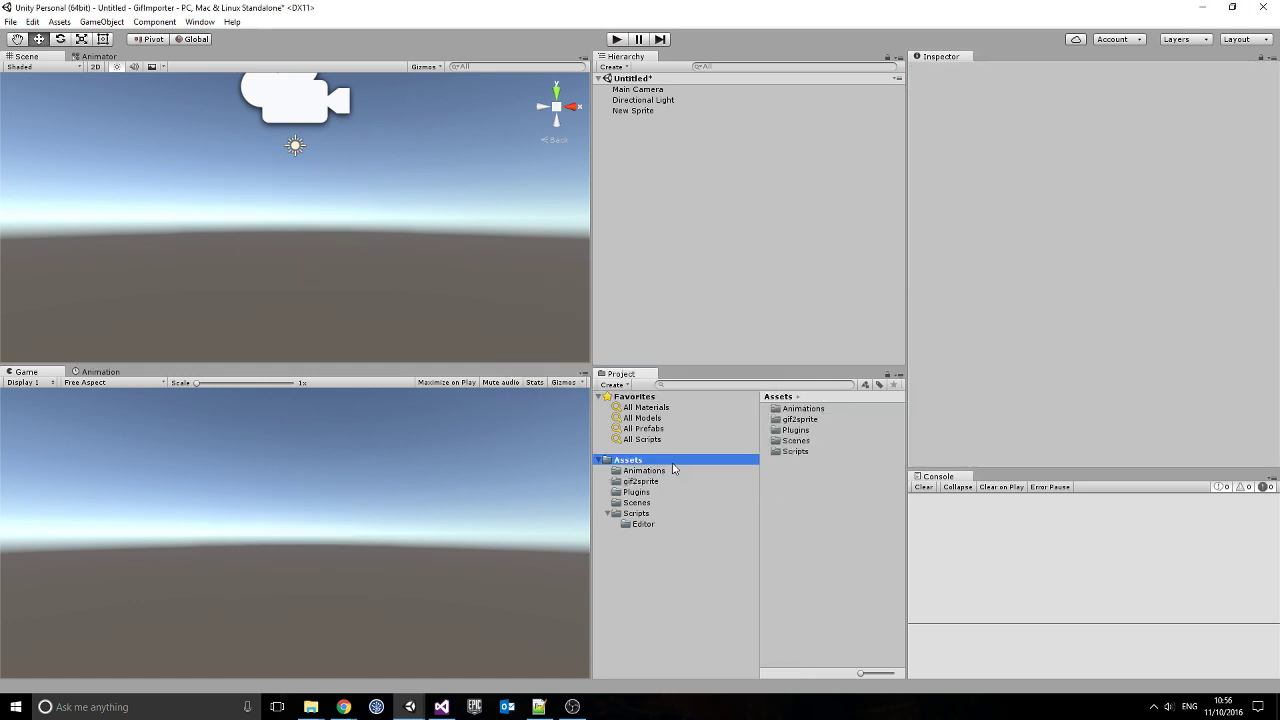
{"action": "left_click", "coordinate": [806, 420]}
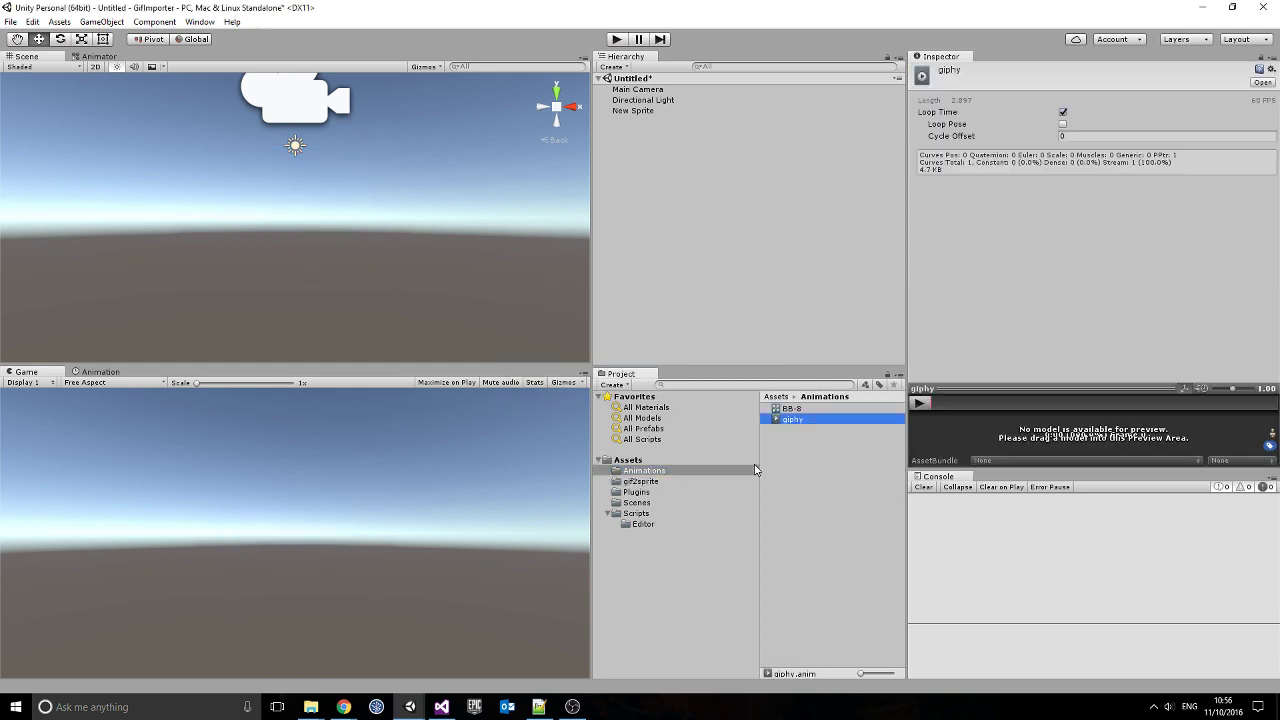
{"action": "key", "text": "Delete"}
{"action": "key", "text": "Return"}
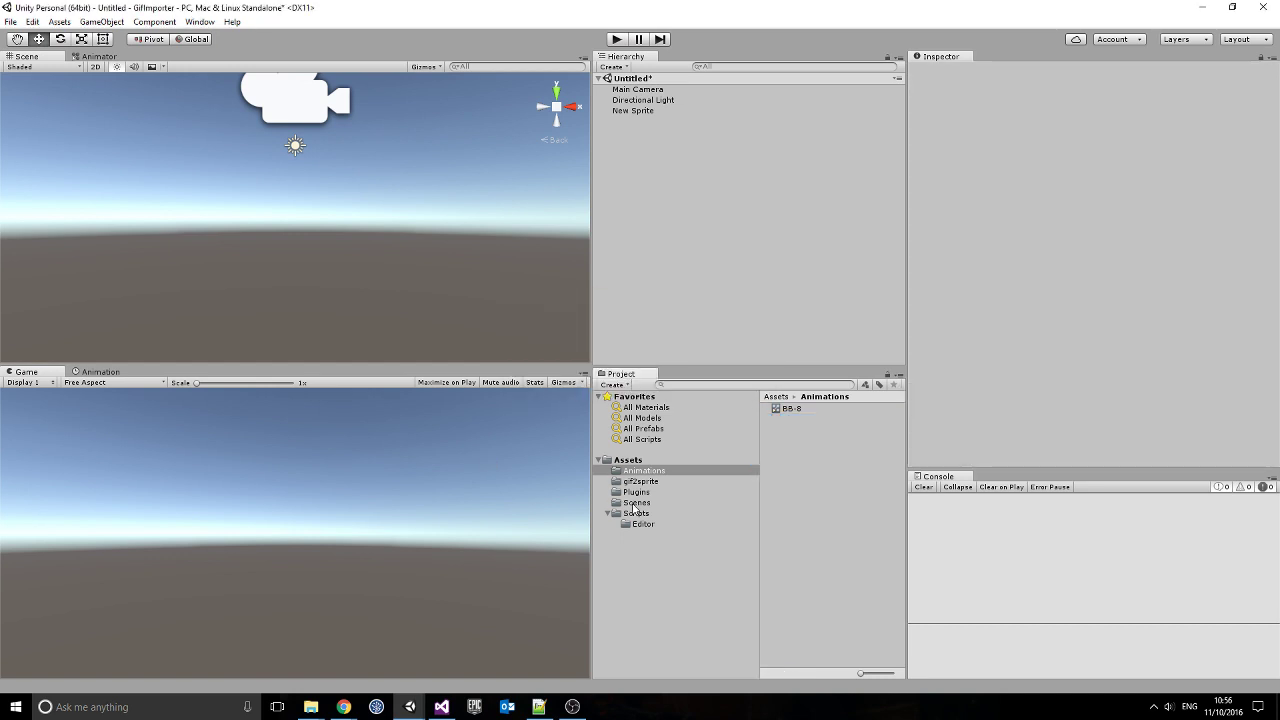
{"action": "left_click", "coordinate": [632, 505]}
{"action": "left_click", "coordinate": [655, 525]}
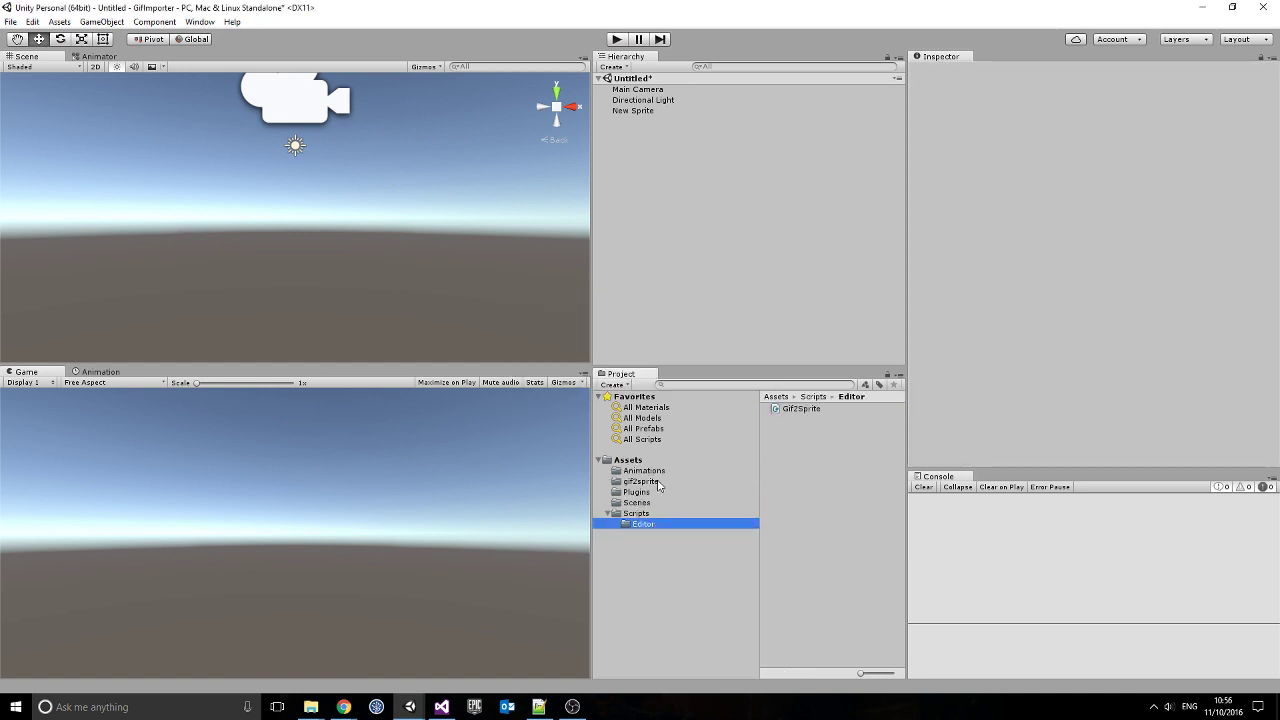
{"action": "left_click", "coordinate": [648, 481]}
- Reimport giphy.gif with Split set to 32 and run Convert
{"action": "right_click", "coordinate": [774, 408]}
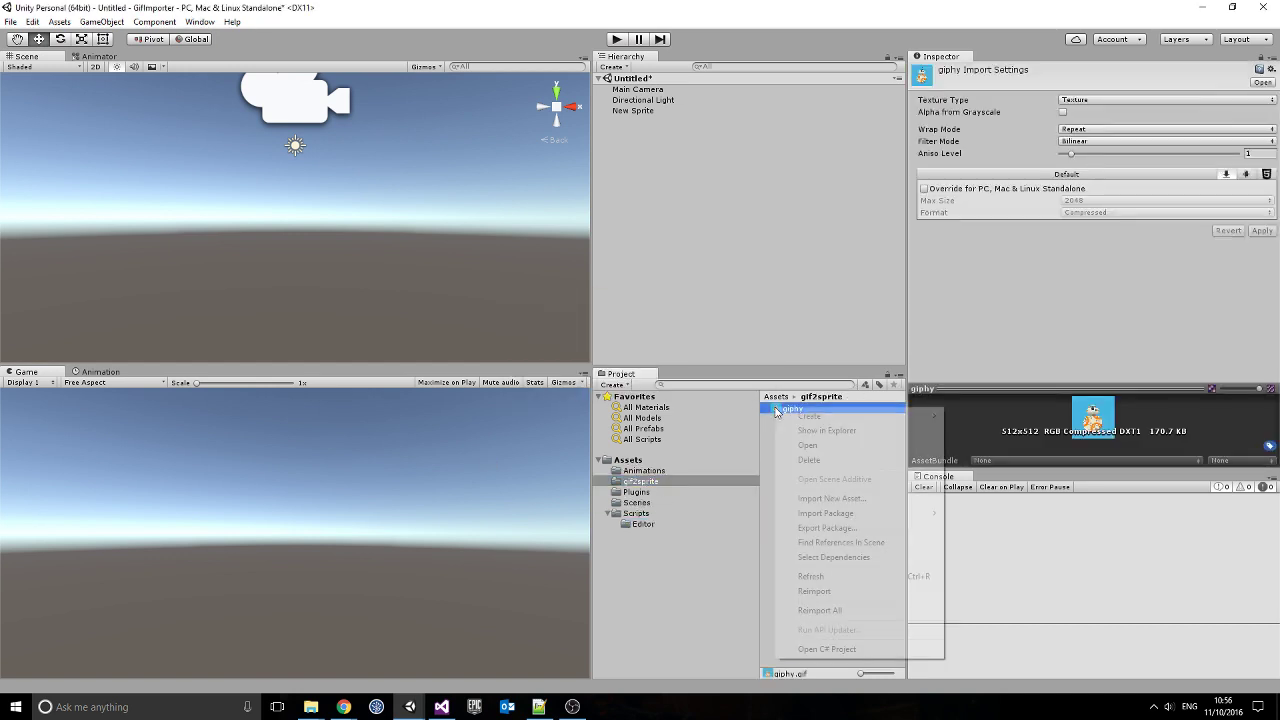
{"action": "left_click", "coordinate": [830, 591]}
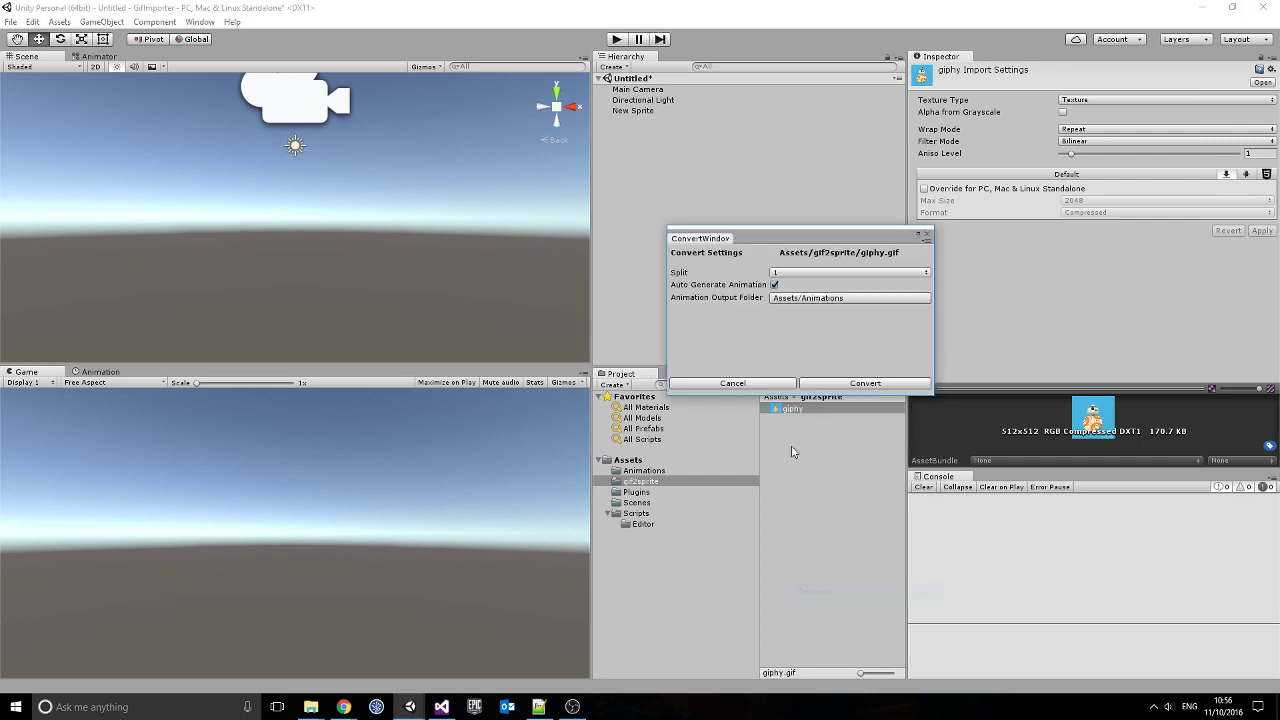
{"action": "left_click", "coordinate": [813, 273]}
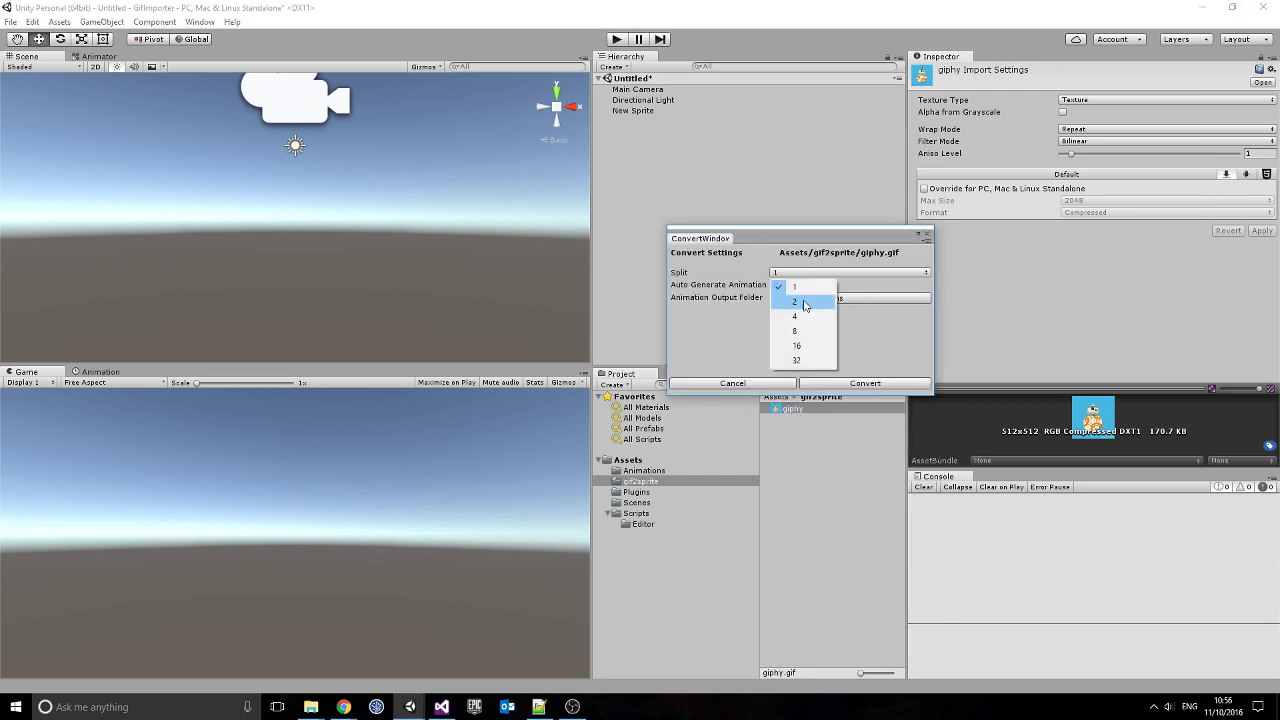
{"action": "left_click", "coordinate": [810, 360]}
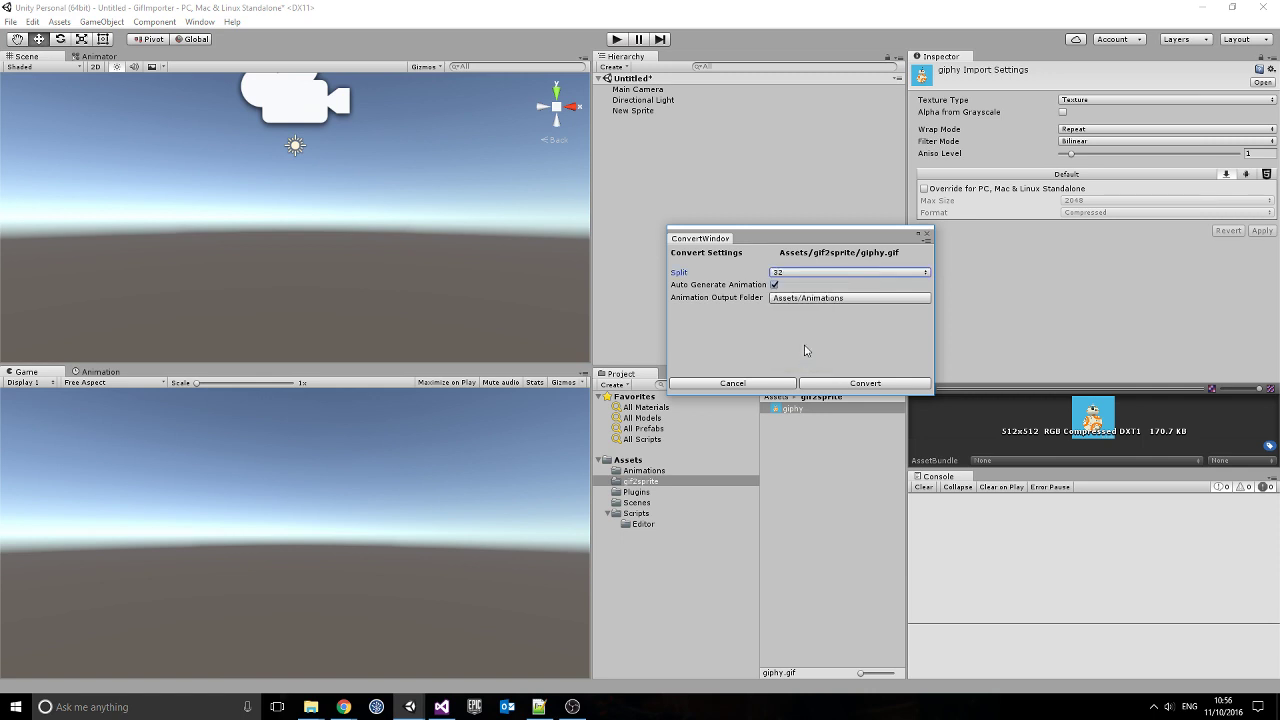
{"action": "left_click", "coordinate": [813, 273]}
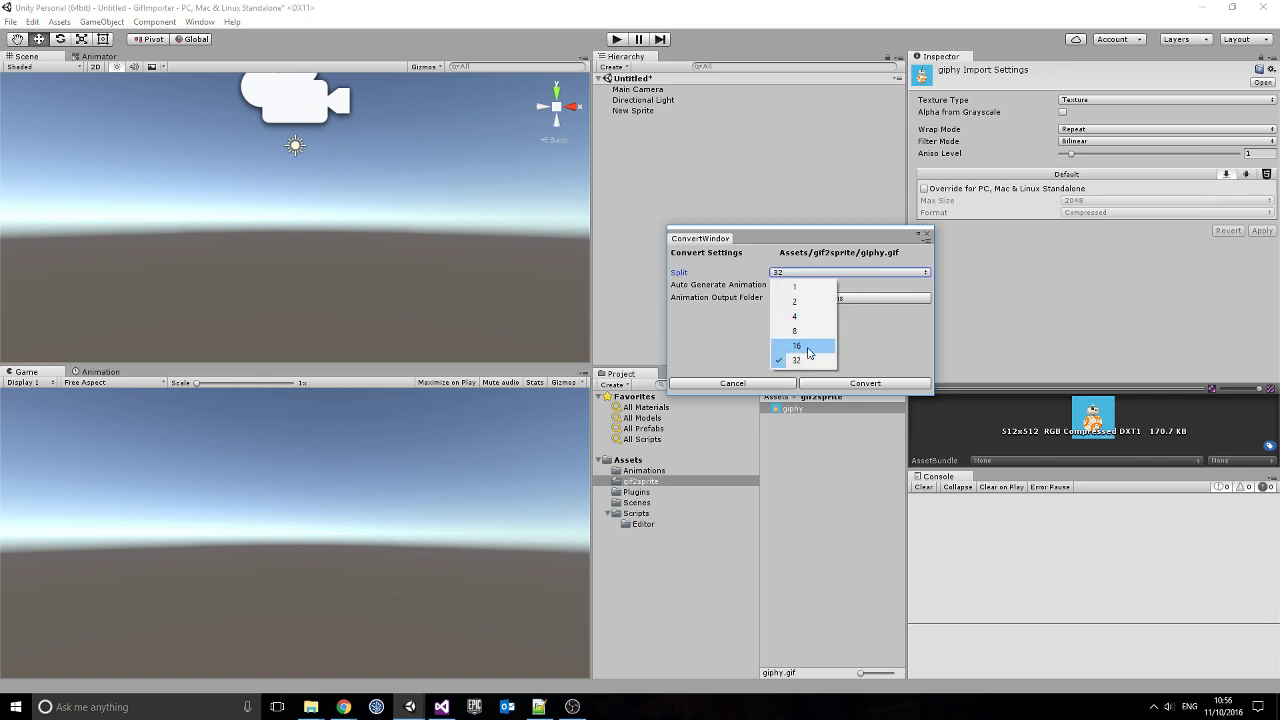
{"action": "left_click", "coordinate": [790, 358]}
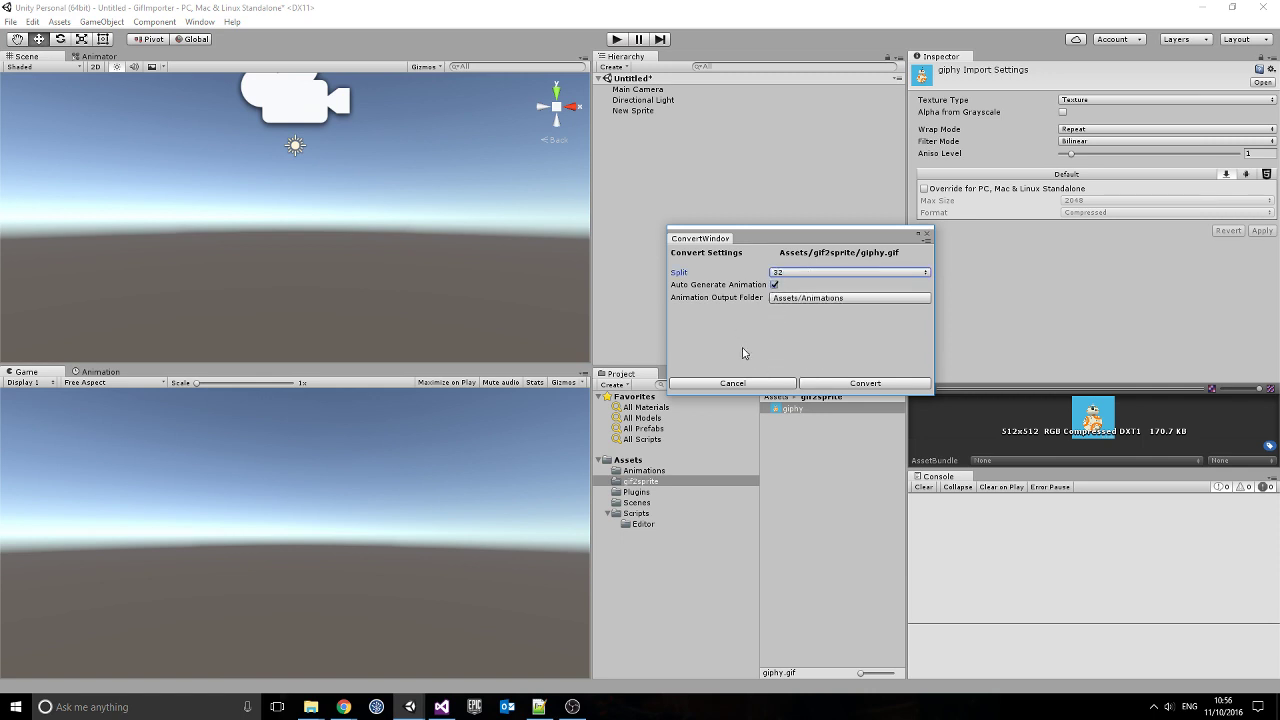
{"action": "left_click", "coordinate": [842, 386]}
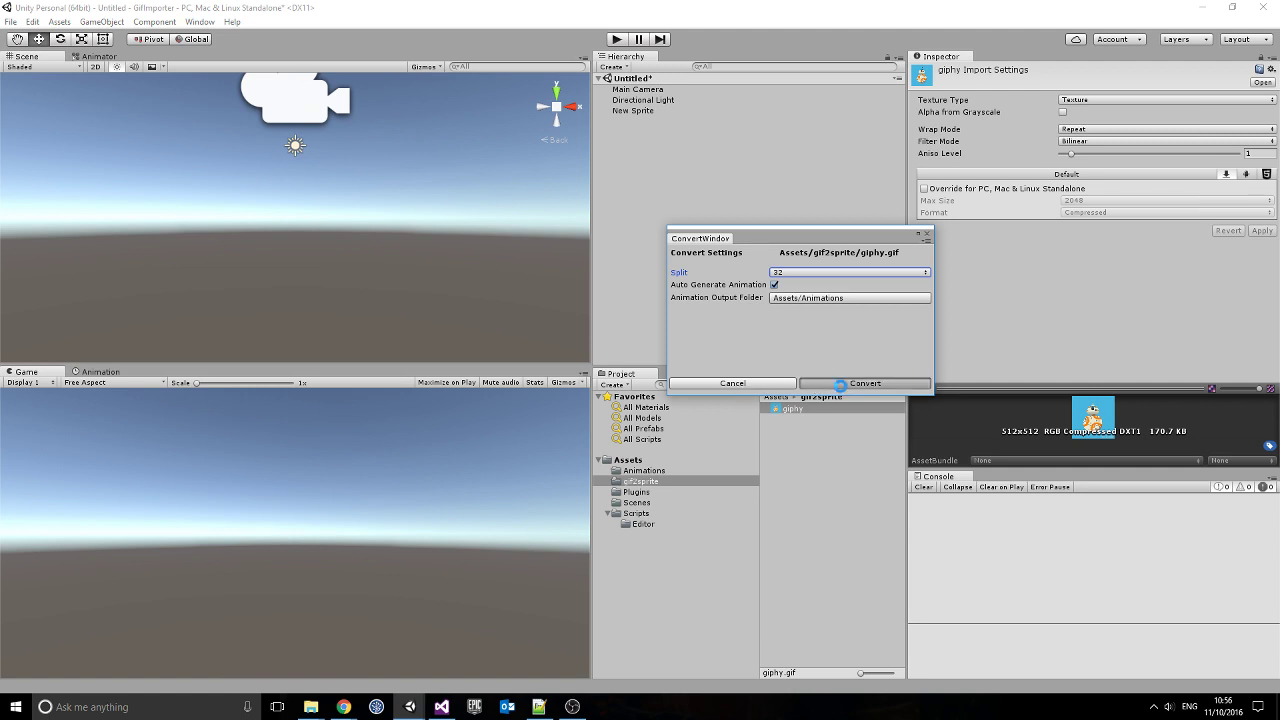
- In Notepad++, type 'I have the splitting option because if I put all frames into 1 sprite sheet.'
{"action": "left_click", "coordinate": [539, 707]}
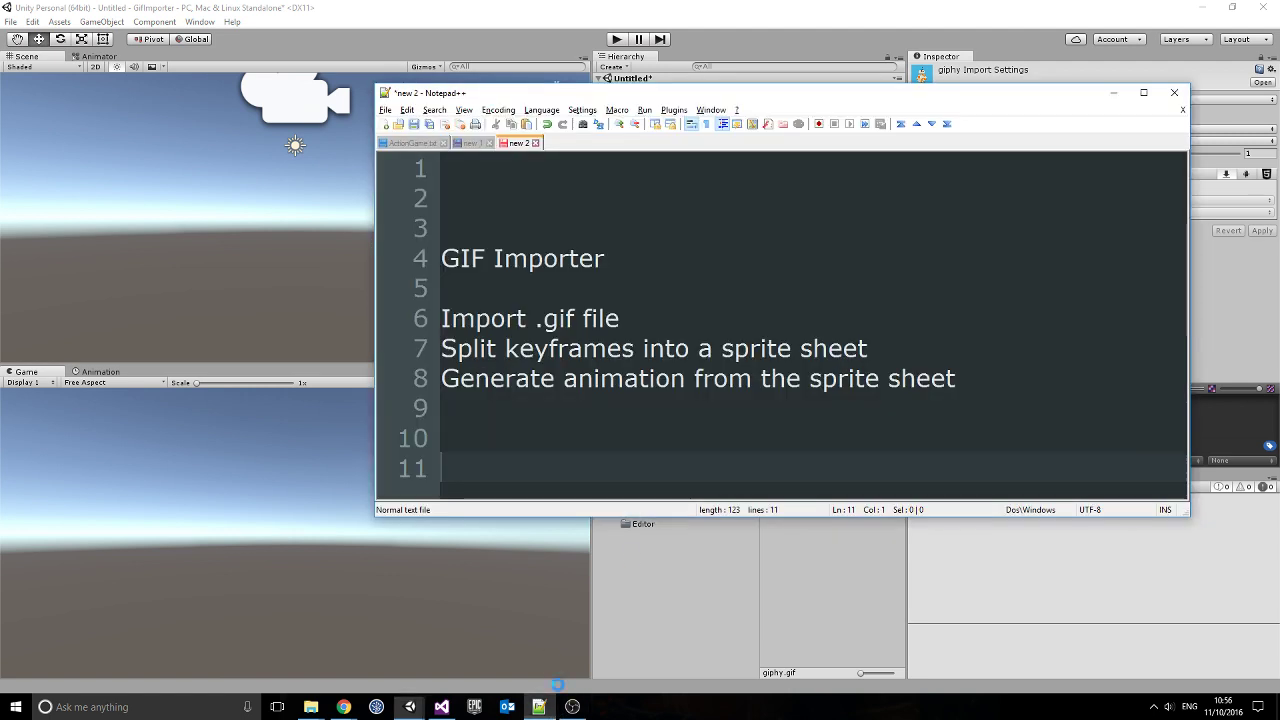
{"action": "type", "text": "I have "}
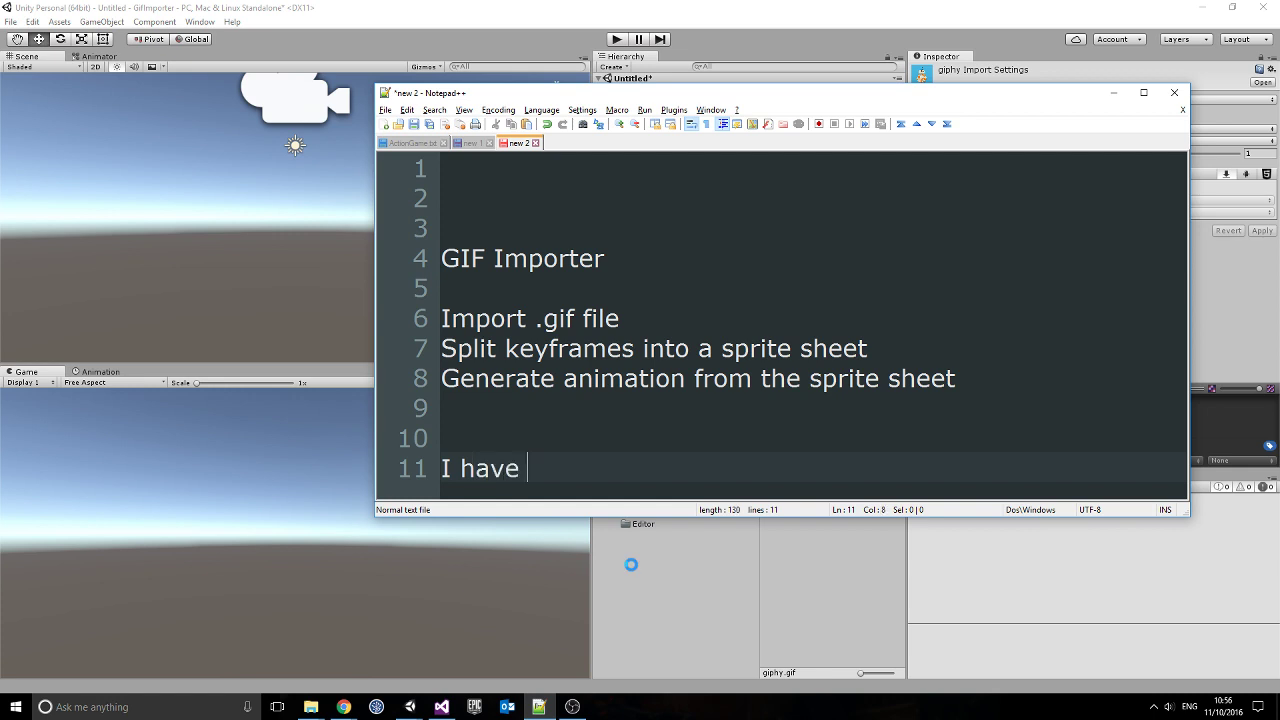
{"action": "type", "text": "the splitting "}
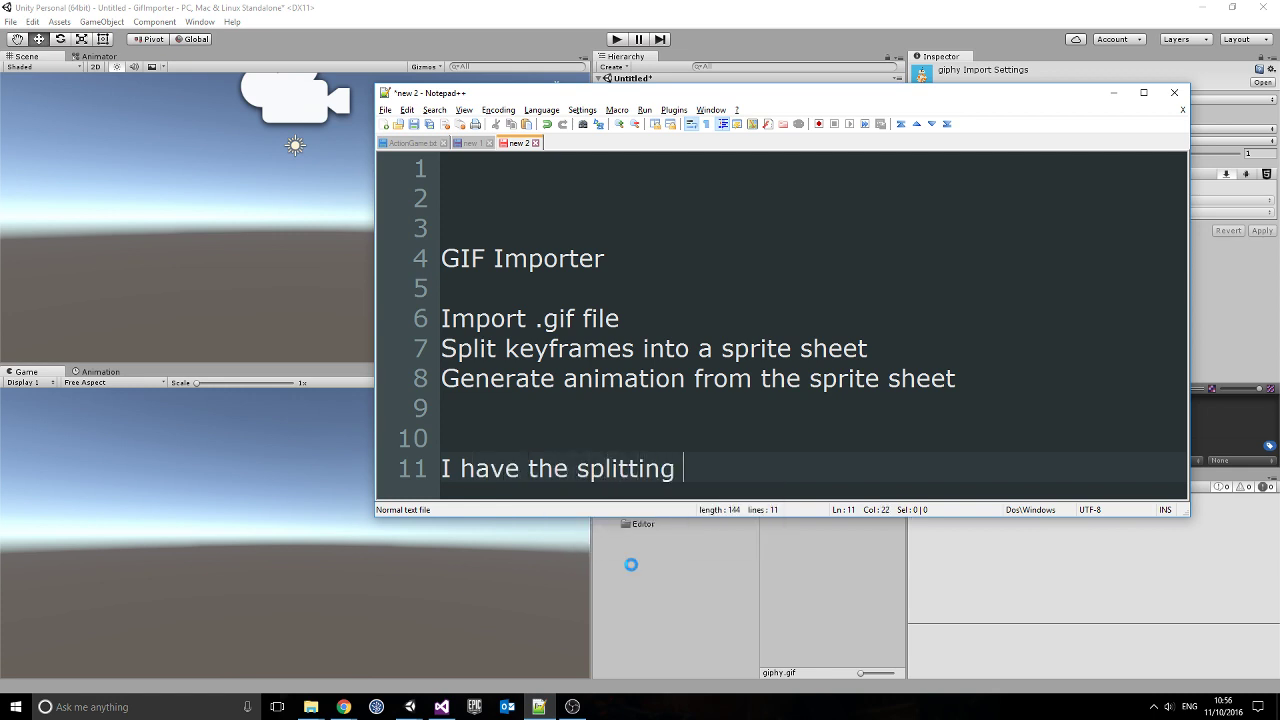
{"action": "type", "text": "option beac"}
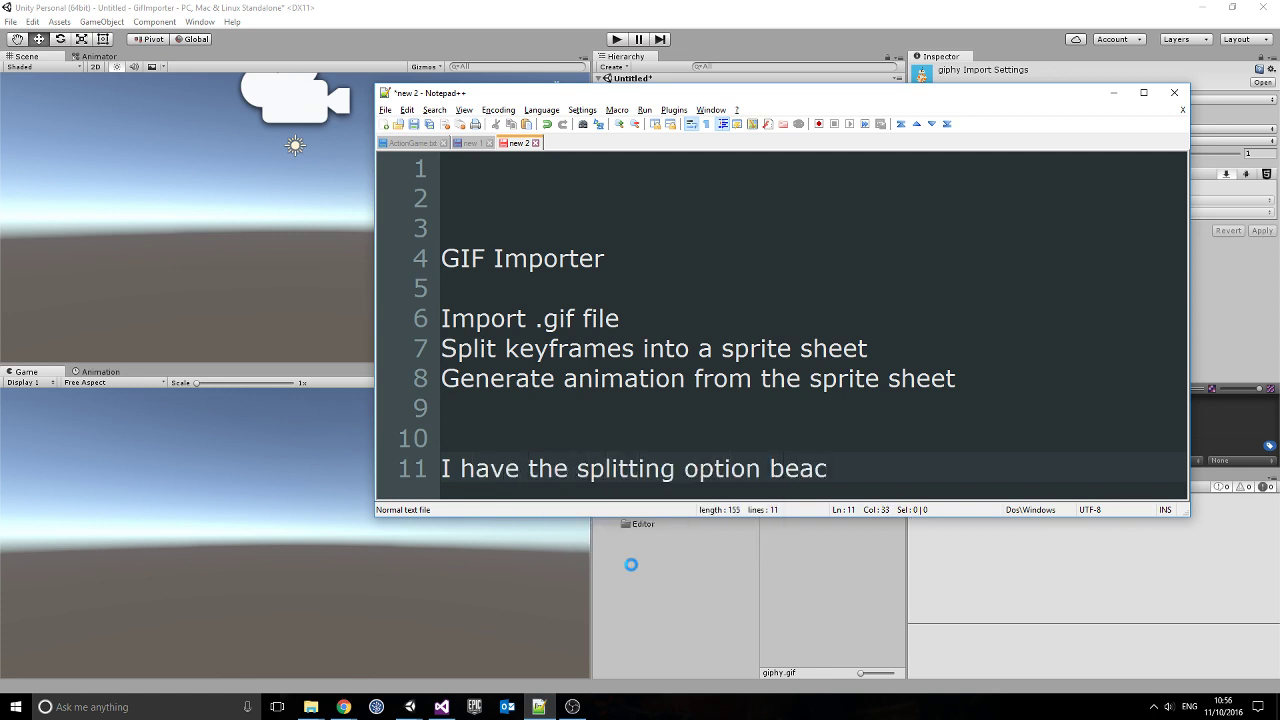
{"action": "key", "text": "BackSpace"}
{"action": "key", "text": "BackSpace"}
{"action": "type", "text": "cause if "}
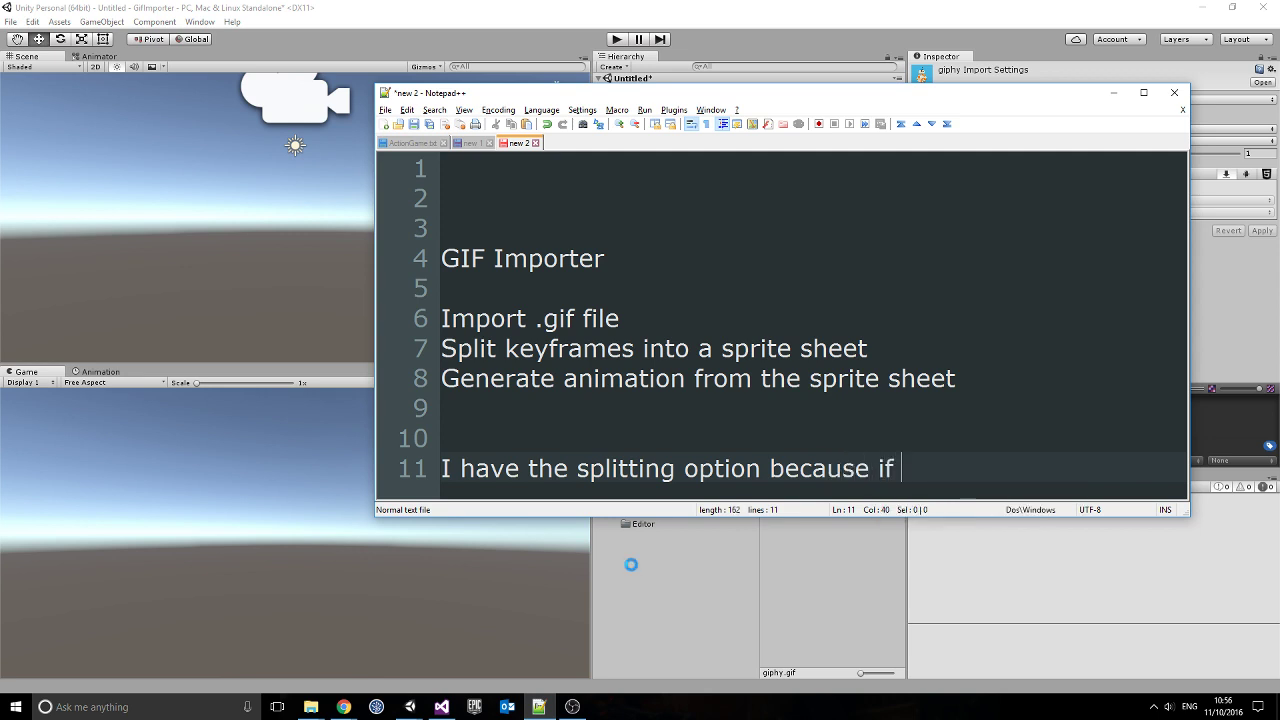
{"action": "type", "text": "I p"}
{"action": "type", "text": "ut all ff"}
{"action": "key", "text": "BackSpace"}
{"action": "type", "text": "ram"}
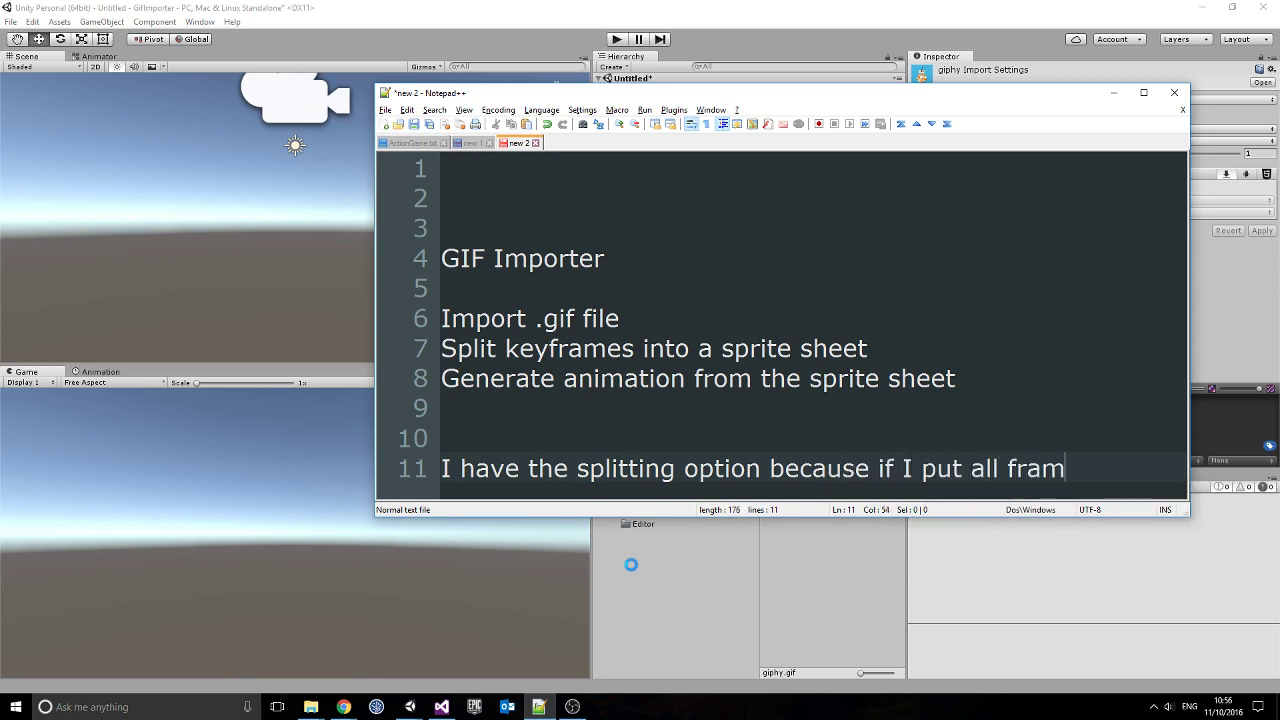
{"action": "type", "text": "es into 1 "}
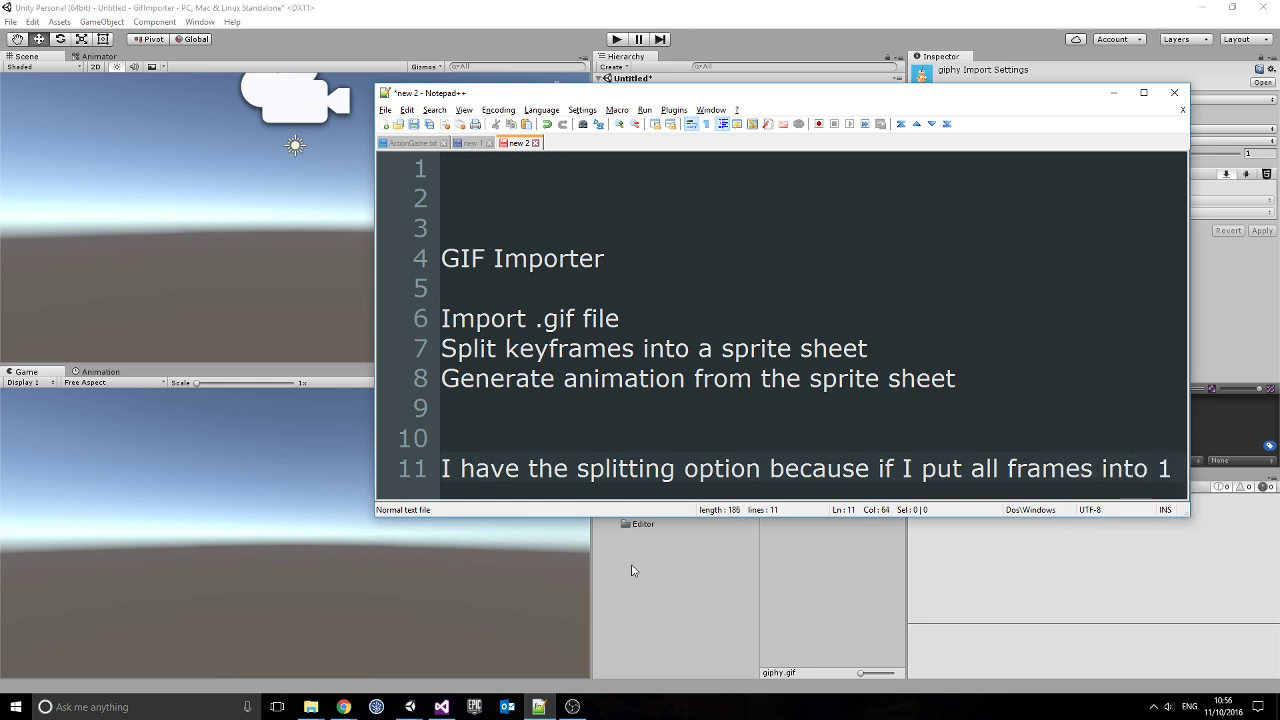
{"action": "type", "text": "sprite sheet."}
- On a new line, note the sheet would be too big, compressed by Unity, making animation blurry and unstable
{"action": "key", "text": "Return"}
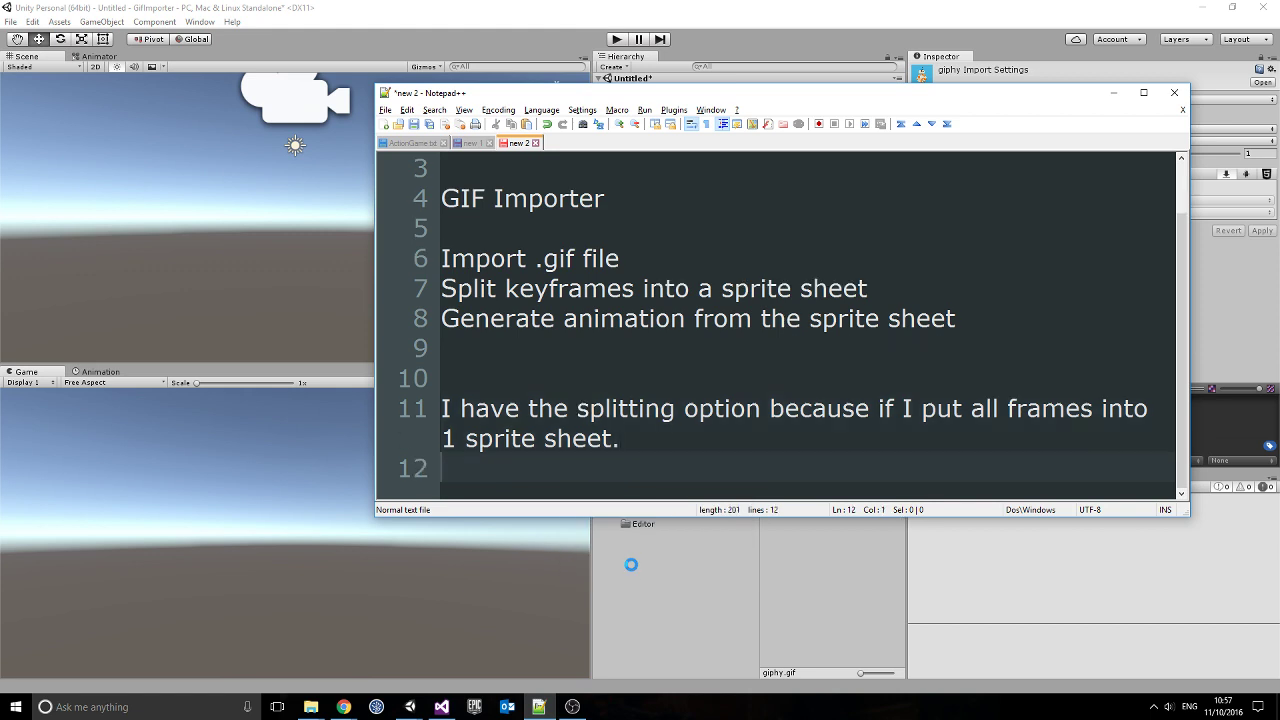
{"action": "type", "text": "Ther"}
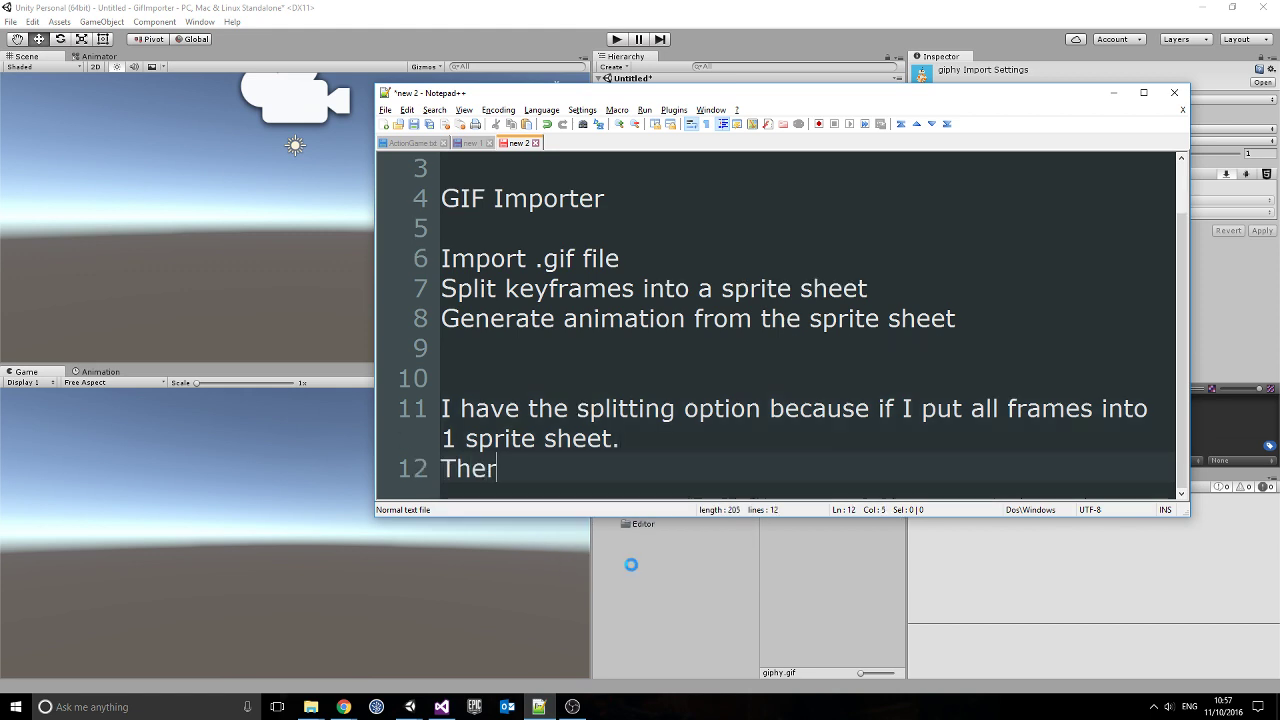
{"action": "key", "text": "BackSpace"}
{"action": "type", "text": "Resultin"}
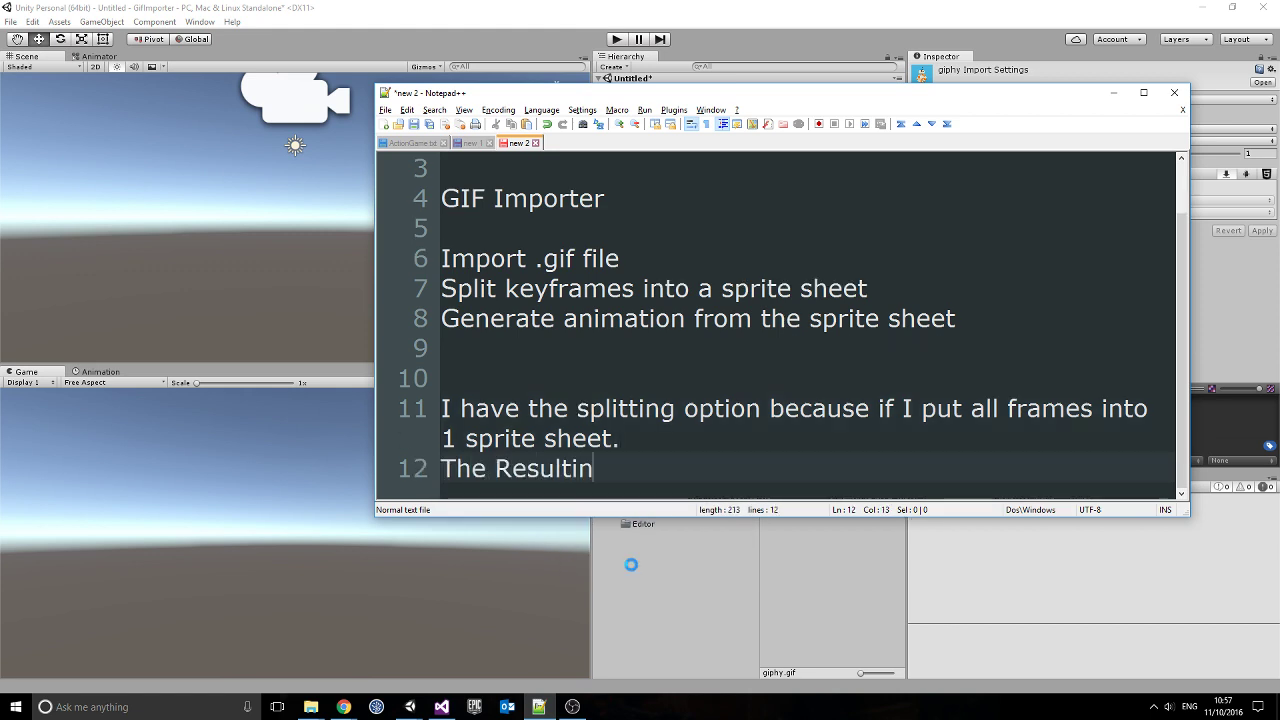
{"action": "type", "text": "g sprite shee"}
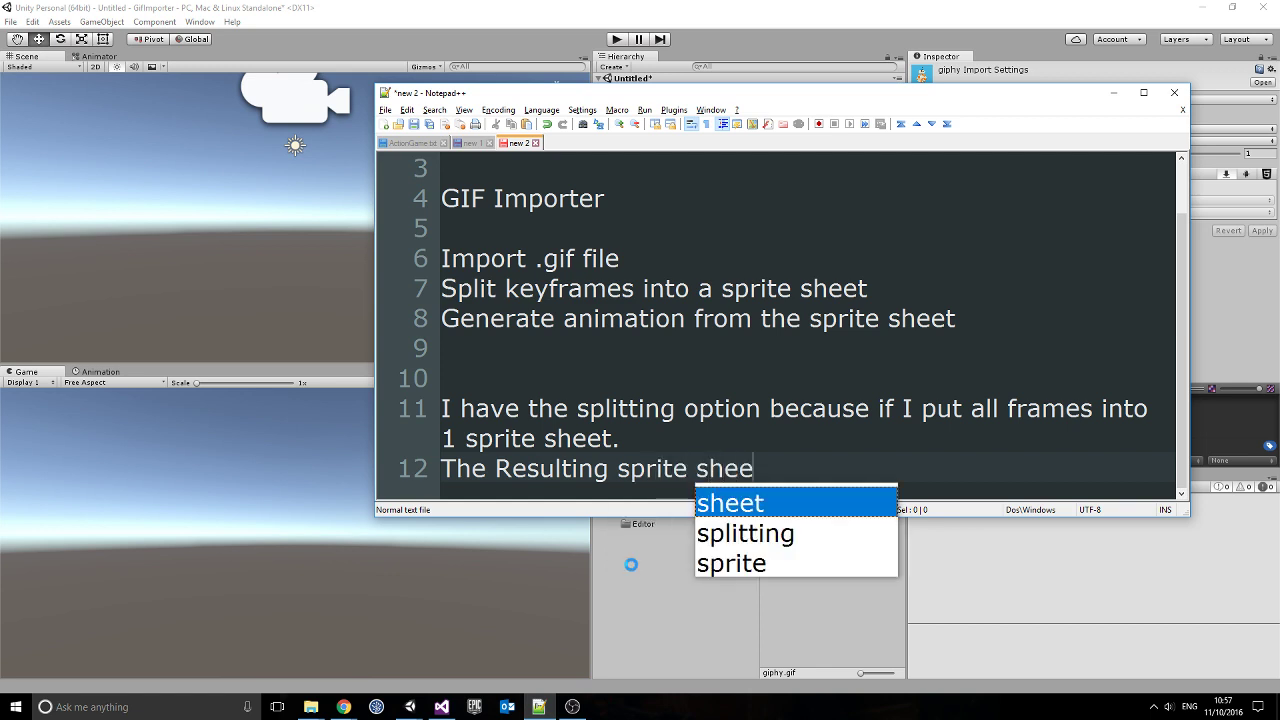
{"action": "type", "text": "t would"}
{"action": "type", "text": " be too "}
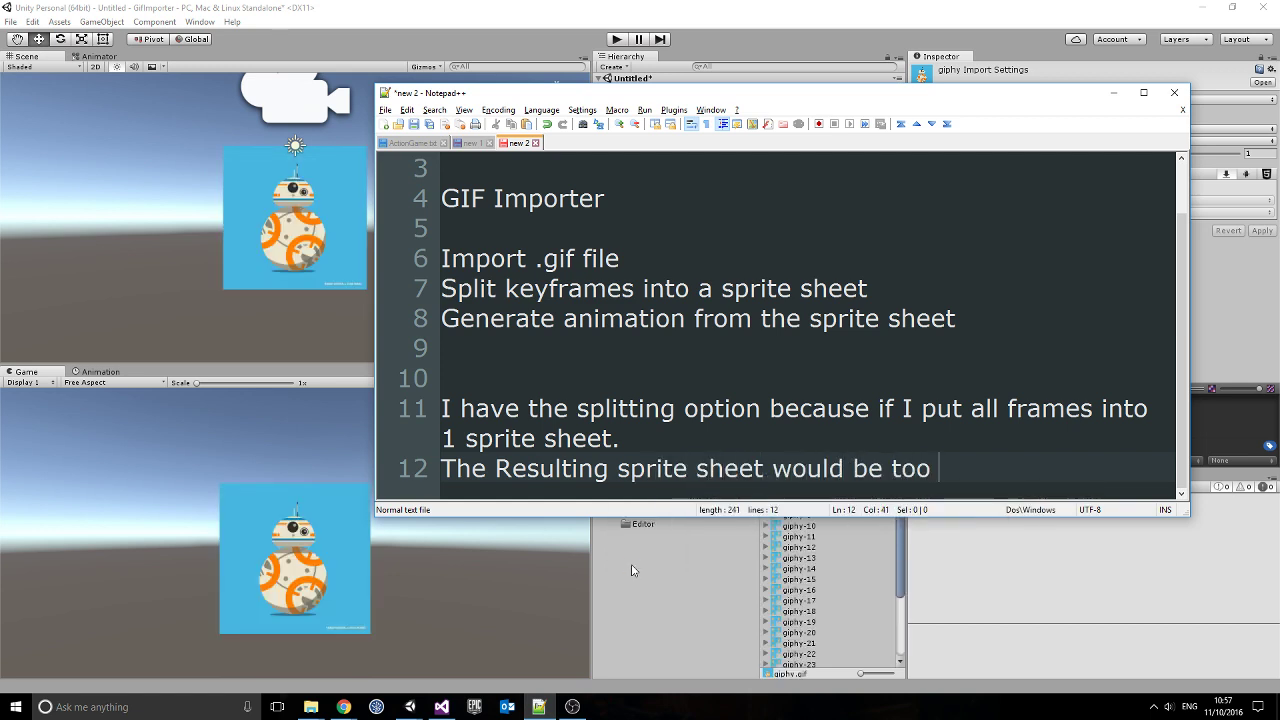
{"action": "type", "text": "big and"}
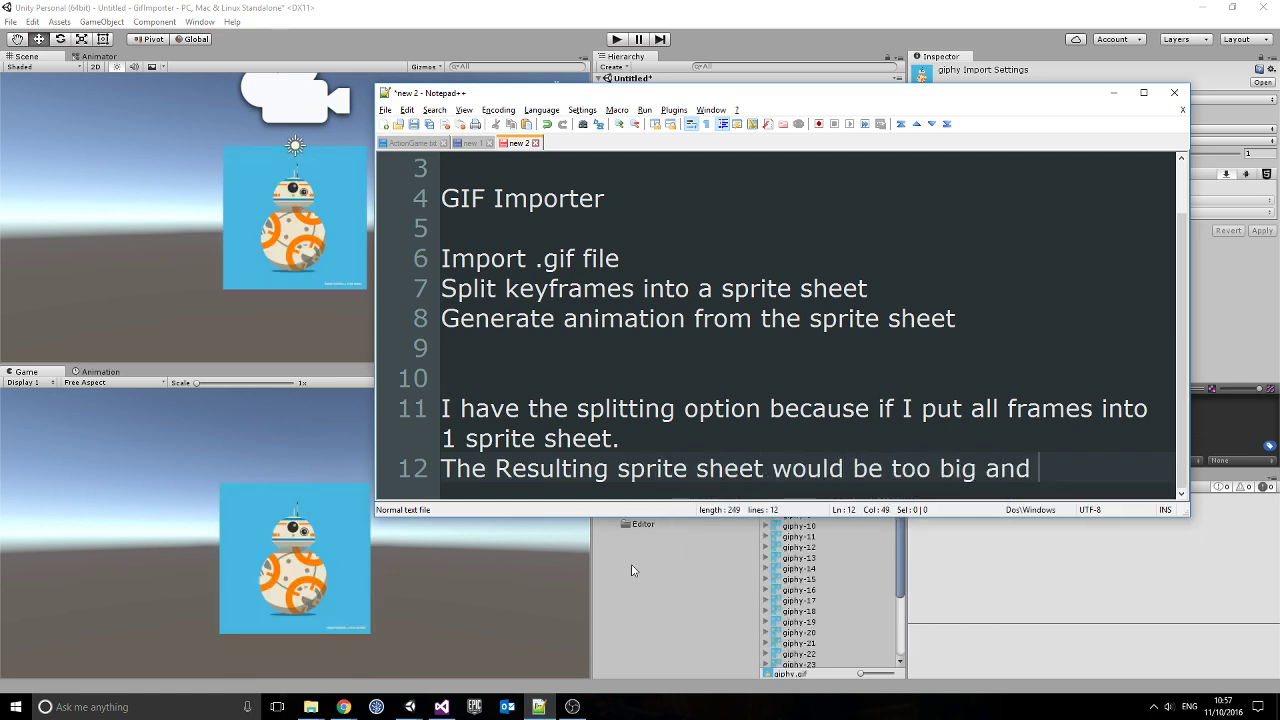
{"action": "type", "text": " Unity would "}
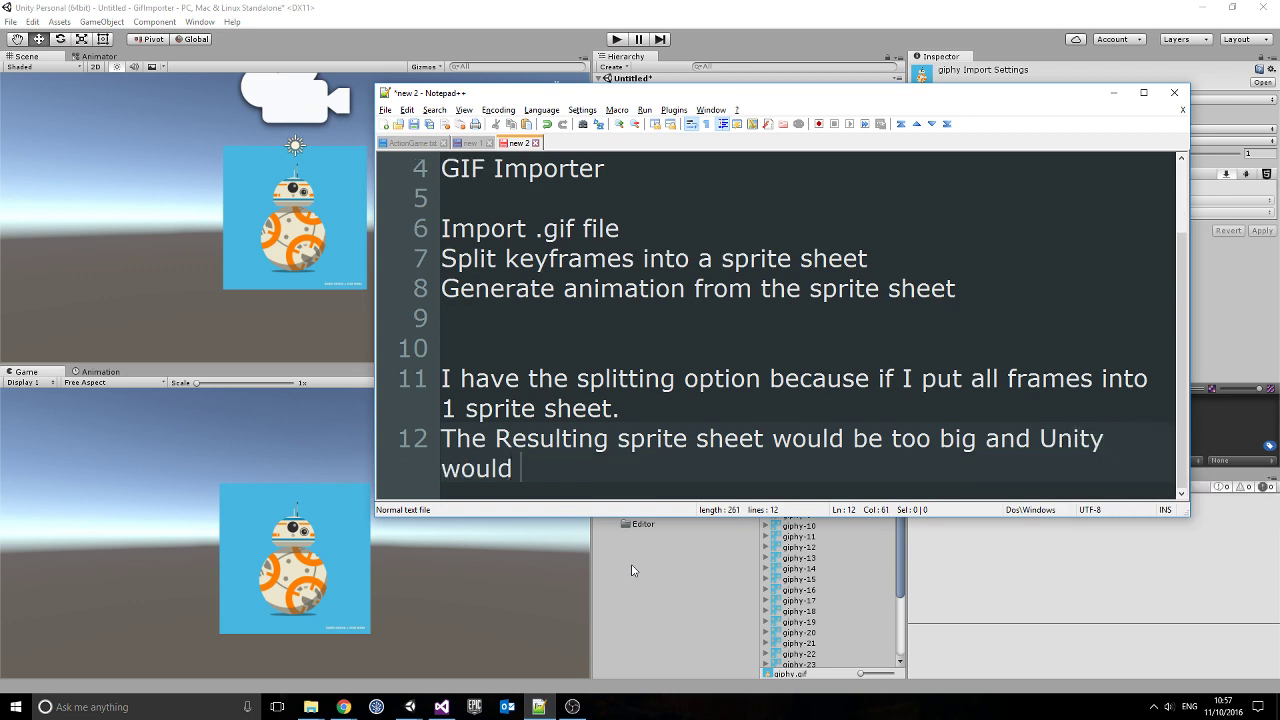
{"action": "type", "text": "compres"}
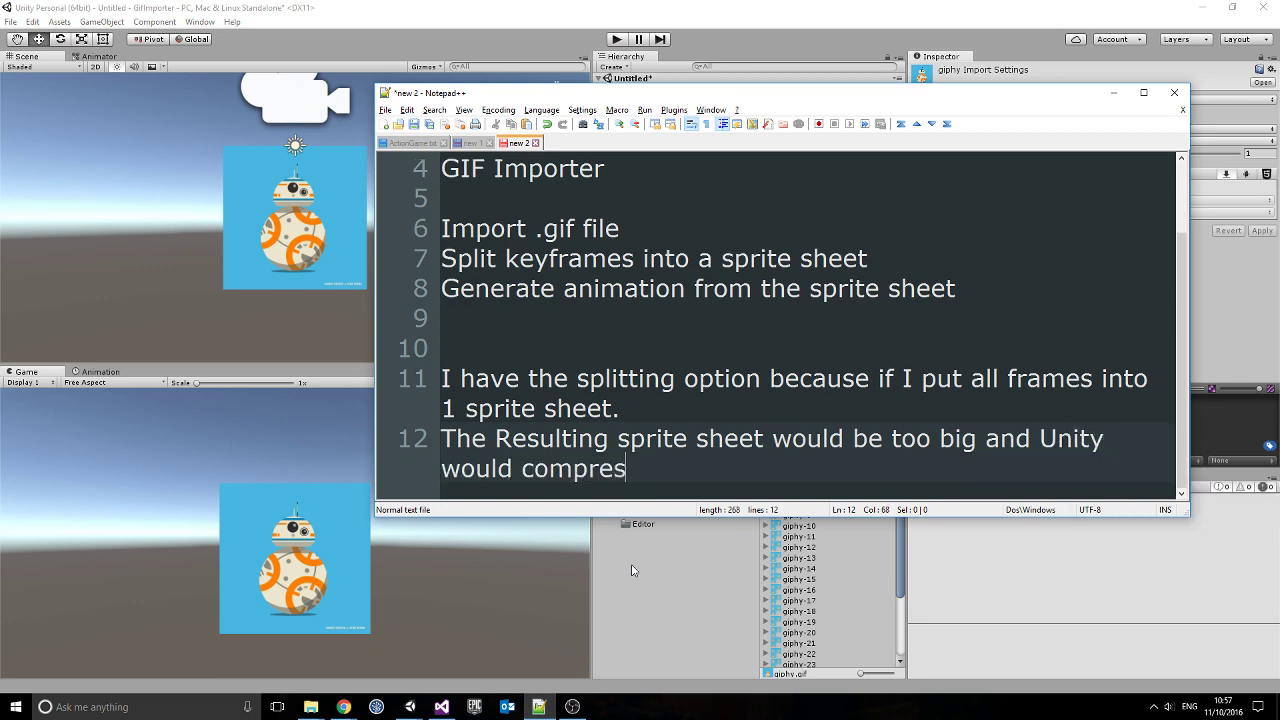
{"action": "type", "text": "s it "}
{"action": "type", "text": "cause"}
{"action": "key", "text": "BackSpace"}
{"action": "type", "text": "on"}
{"action": "key", "text": "BackSpace"}
{"action": "key", "text": "BackSpace"}
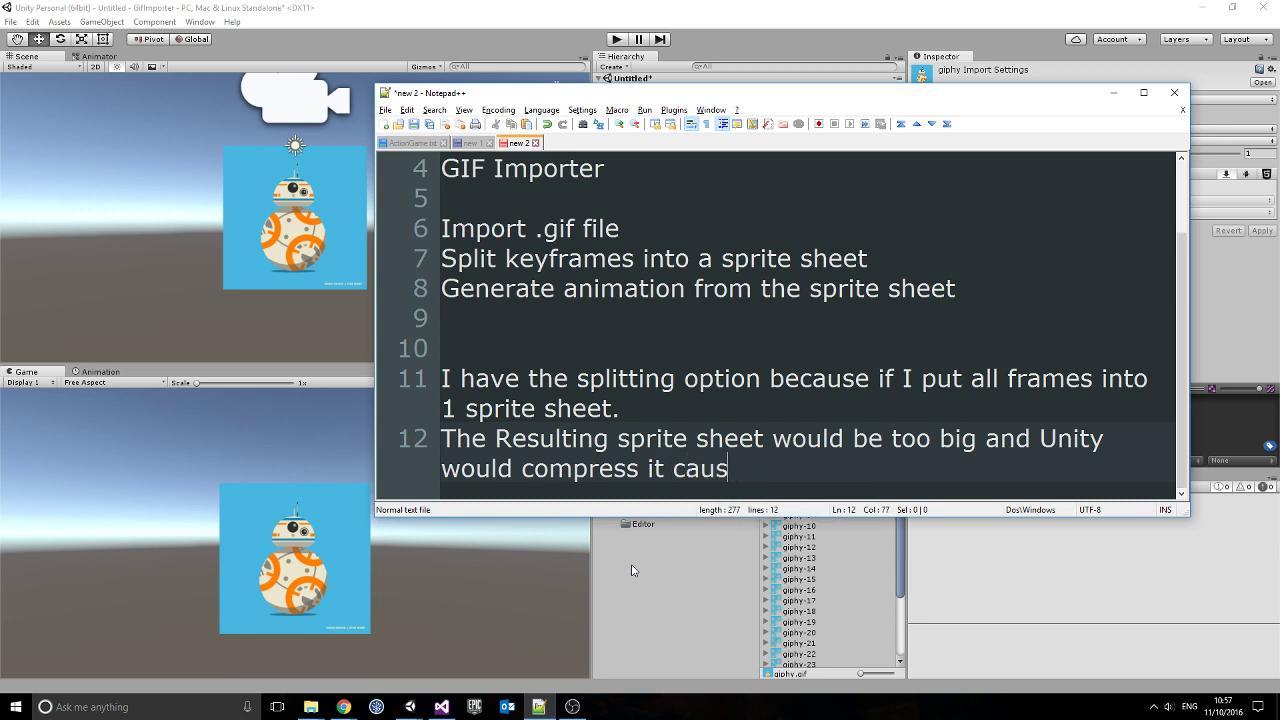
{"action": "type", "text": "ing the res"}
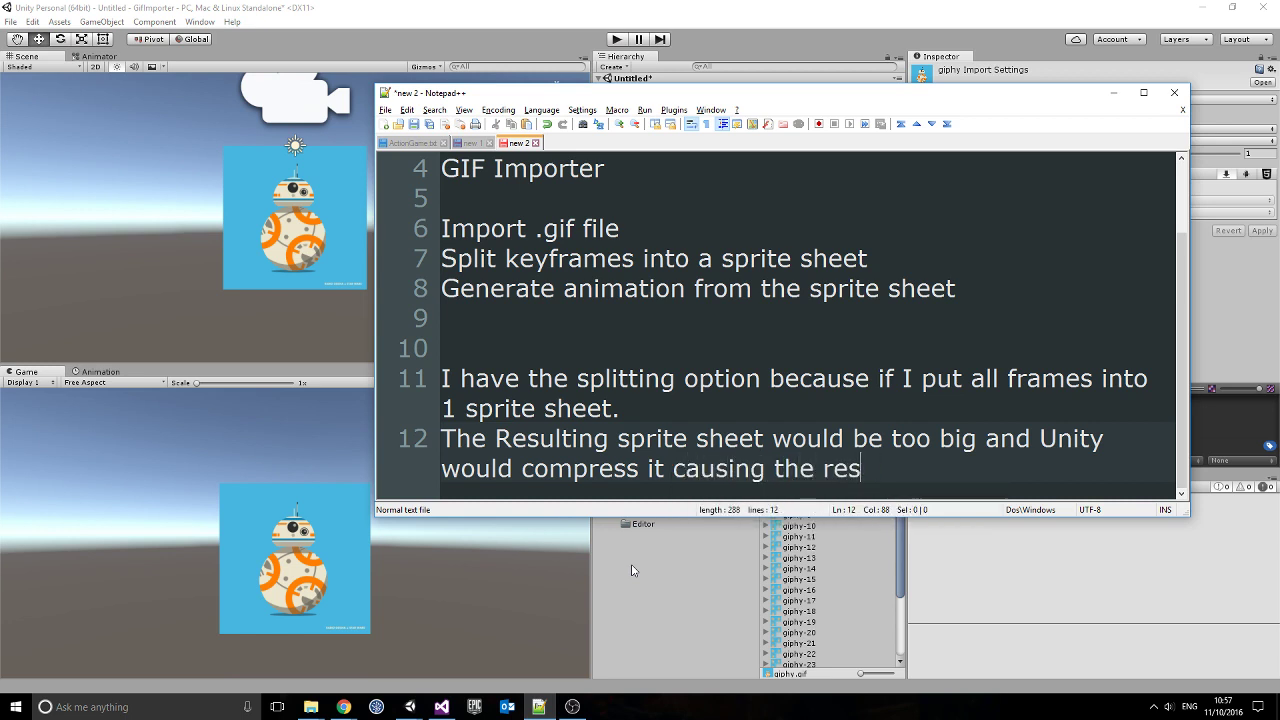
{"action": "key", "text": "BackSpace"}
{"action": "key", "text": "BackSpace"}
{"action": "key", "text": "BackSpace"}
{"action": "type", "text": "animtio"}
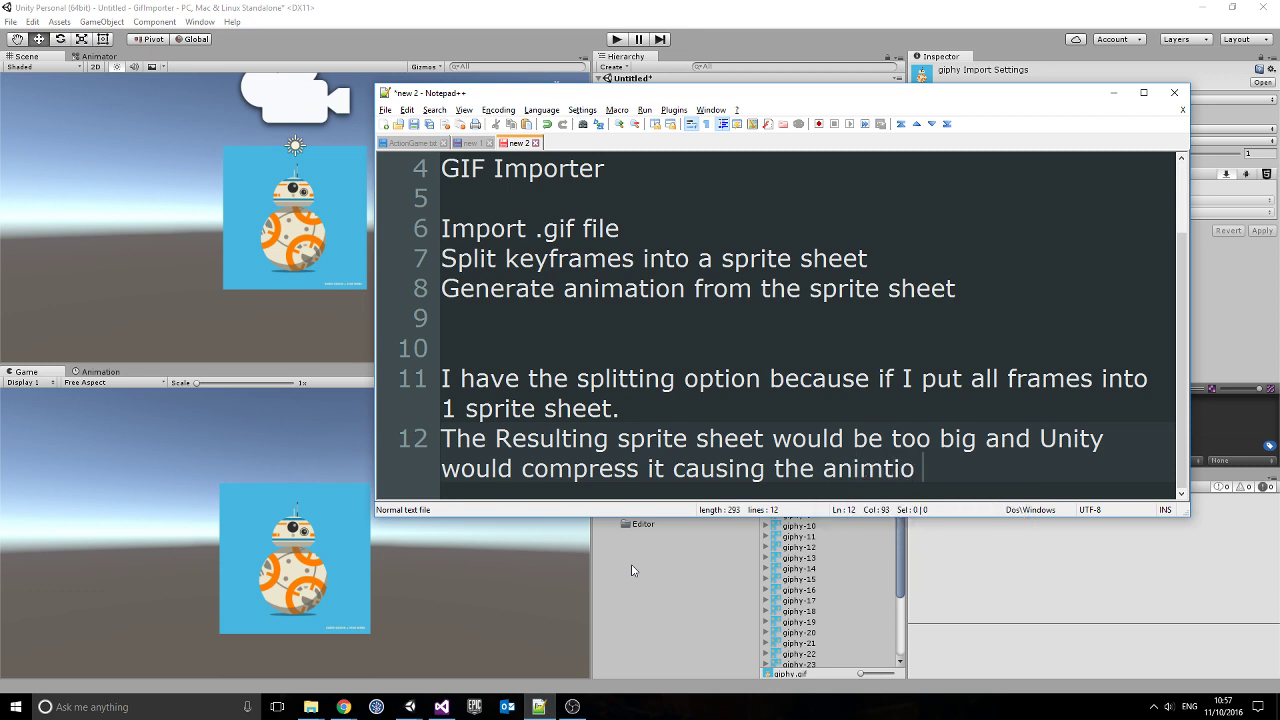
{"action": "key", "text": "BackSpace"}
{"action": "type", "text": "n to "}
{"action": "type", "text": "be "}
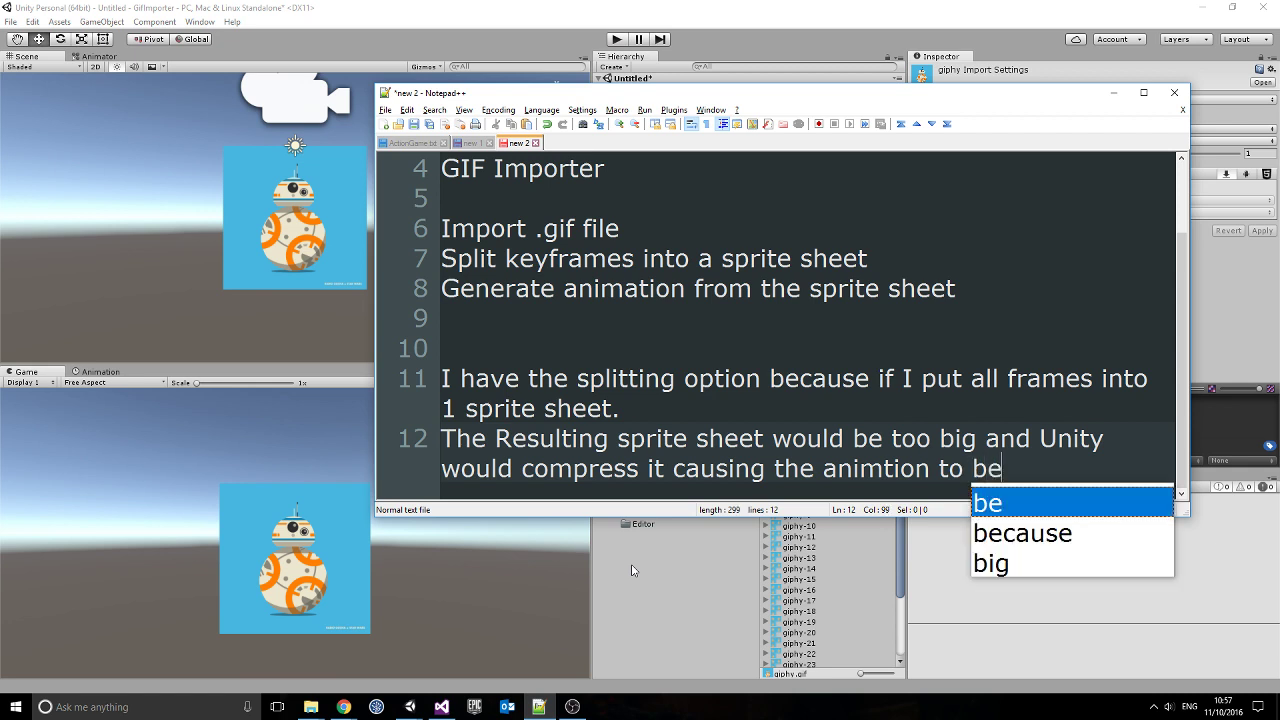
{"action": "type", "text": "b"}
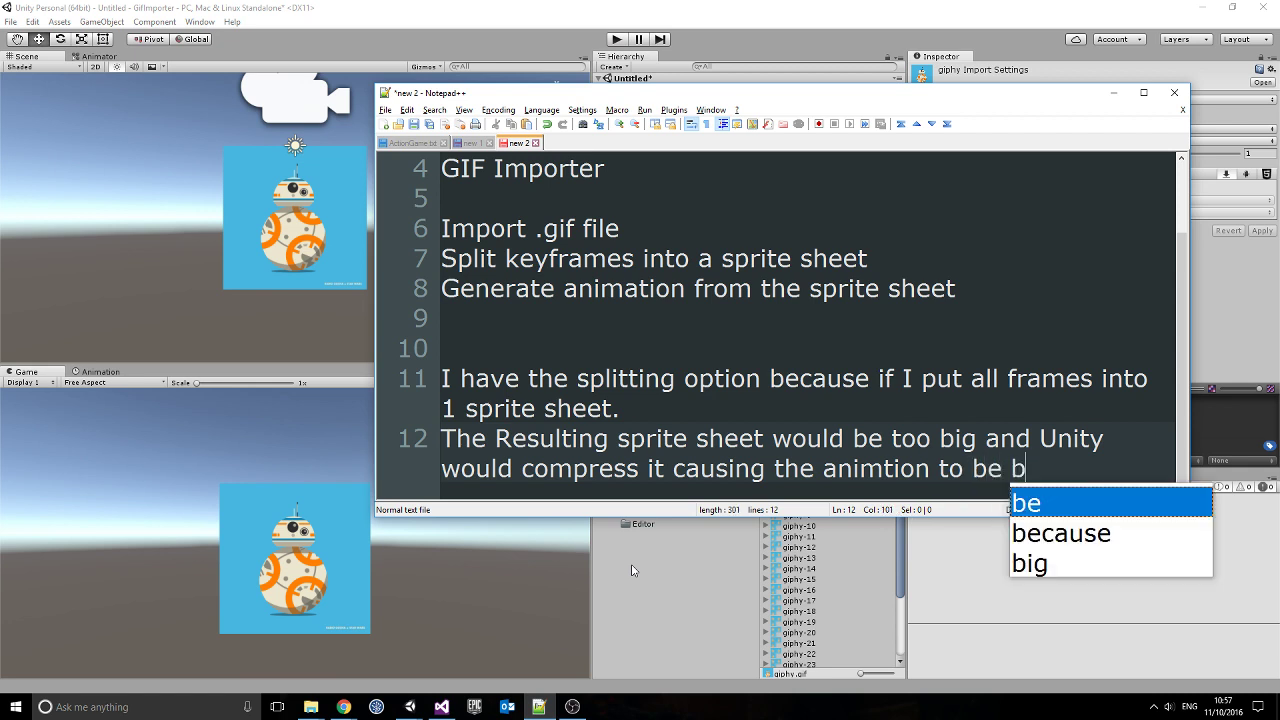
{"action": "type", "text": "lurry "}
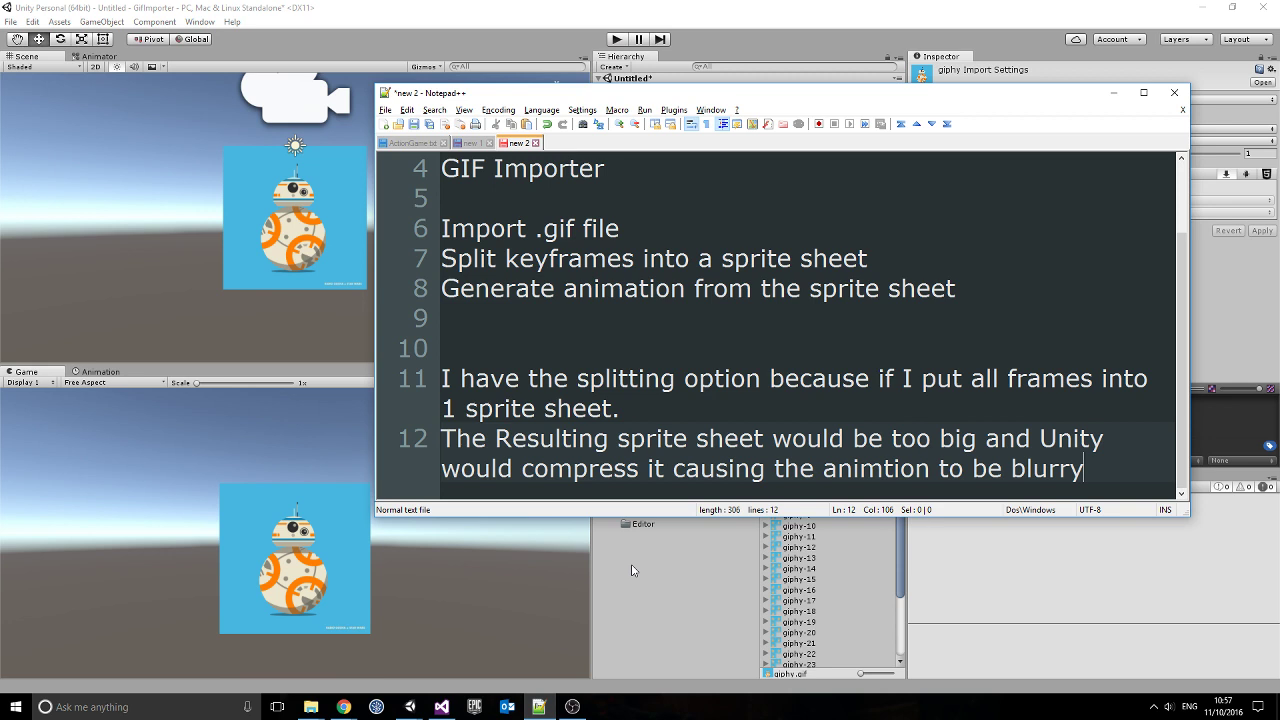
{"action": "type", "text": "and "}
{"action": "type", "text": "unstable."}
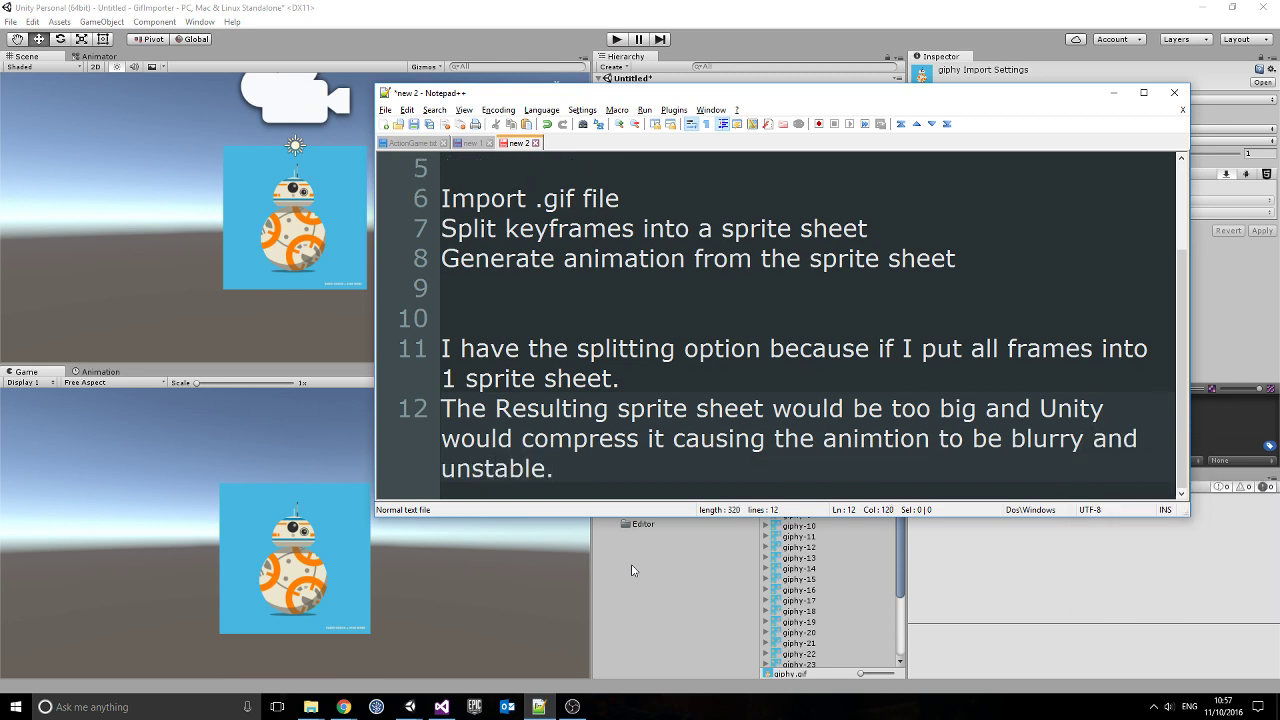
- Open the BB-8 animator controller and add the giphy clip as a new state
{"action": "left_click", "coordinate": [570, 7]}
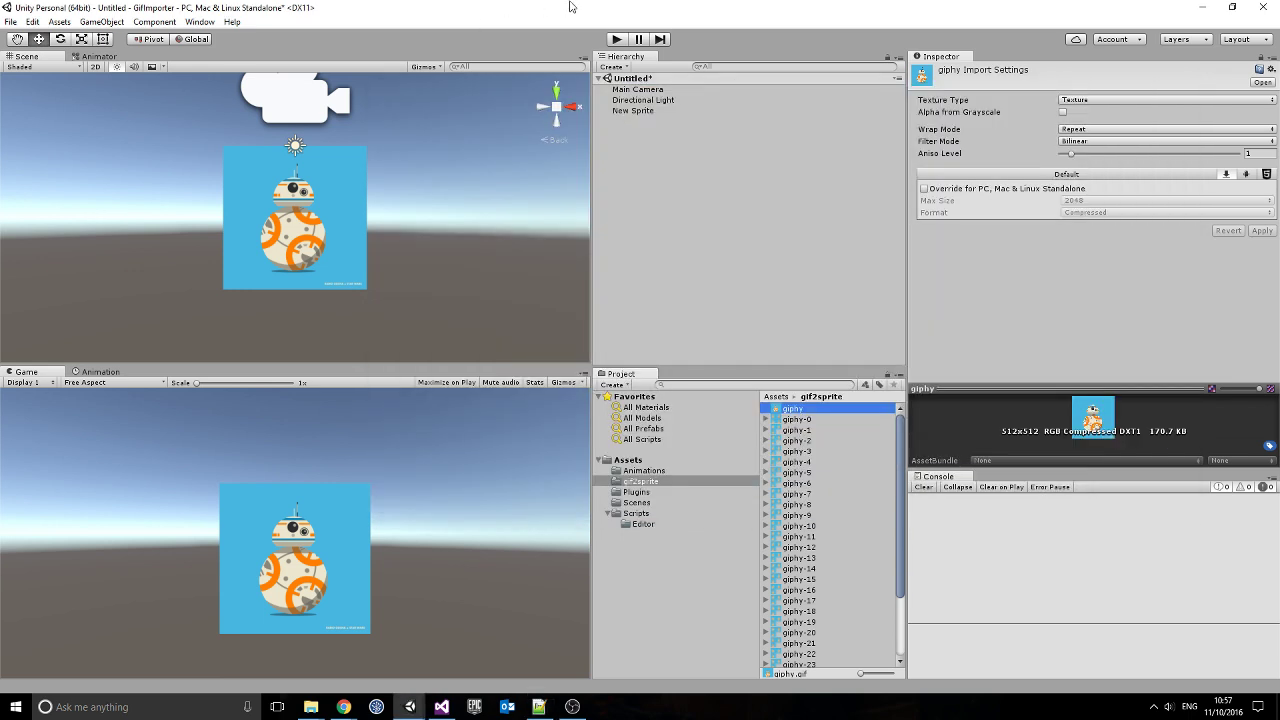
{"action": "left_click", "coordinate": [645, 470]}
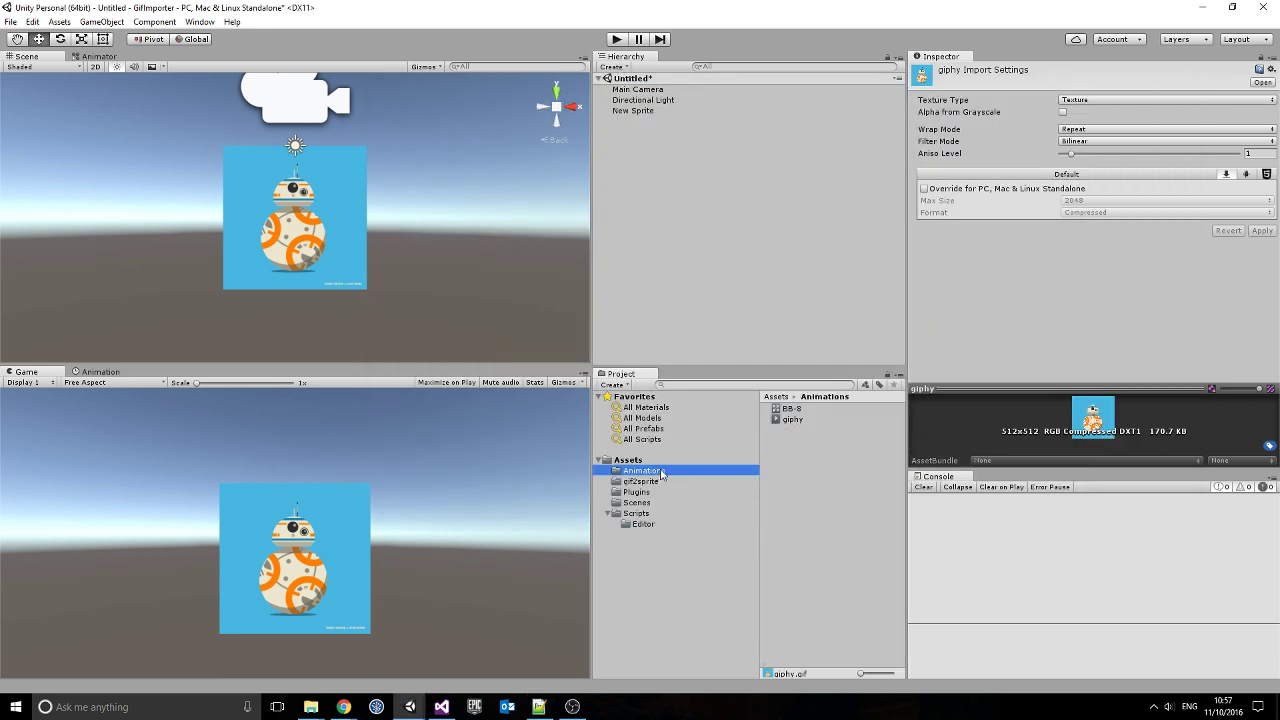
{"action": "double_click", "coordinate": [775, 410]}
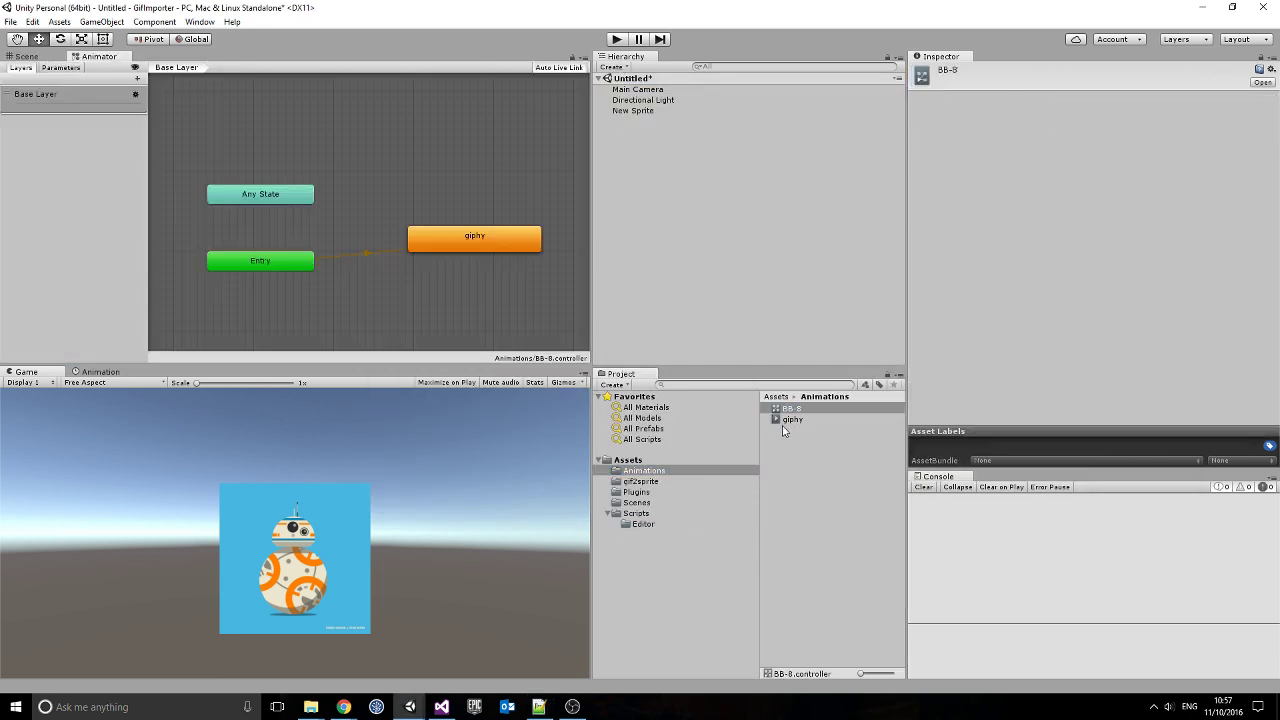
{"action": "mouse_move", "coordinate": [782, 420]}
{"action": "left_mouse_down"}
{"action": "mouse_move", "coordinate": [480, 191]}
{"action": "mouse_move", "coordinate": [462, 245]}
{"action": "mouse_move", "coordinate": [478, 239]}
{"action": "left_mouse_up"}
- Delete the original giphy state, return to the Scene view and play to watch BB-8 animate
{"action": "left_click", "coordinate": [520, 246]}
{"action": "key", "text": "Delete"}
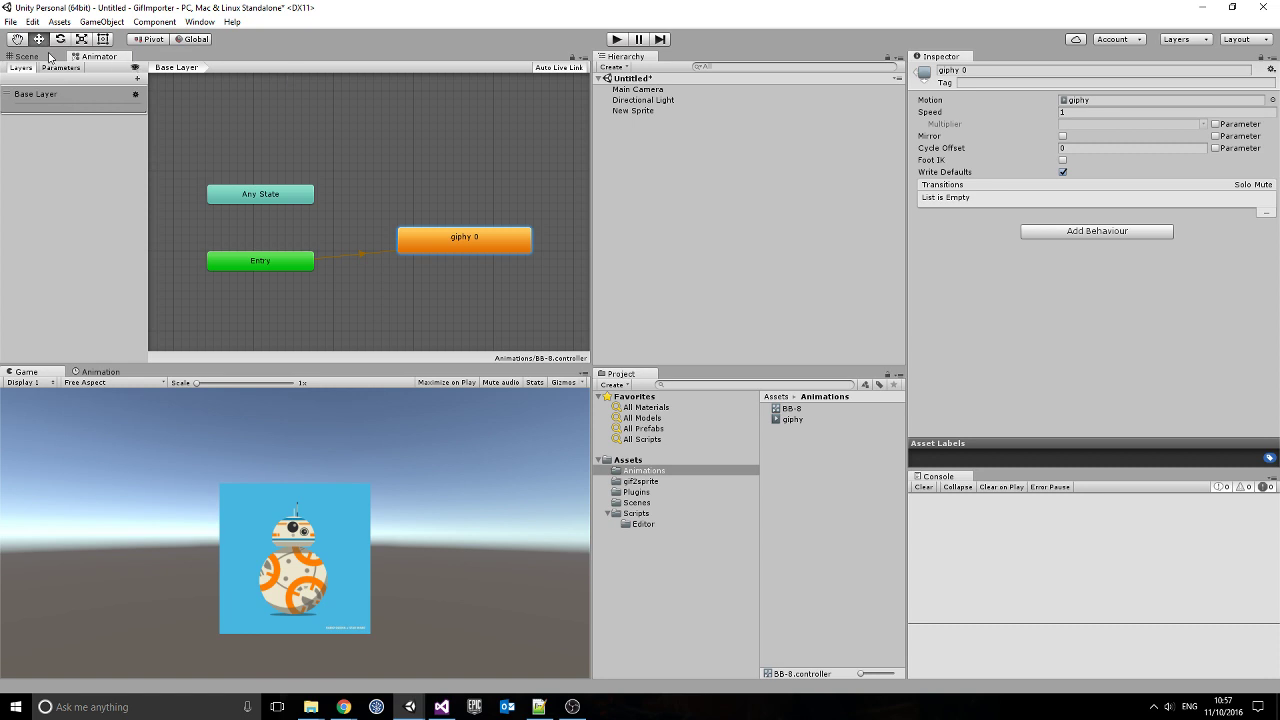
{"action": "left_click", "coordinate": [48, 56]}
{"action": "left_click", "coordinate": [615, 39]}
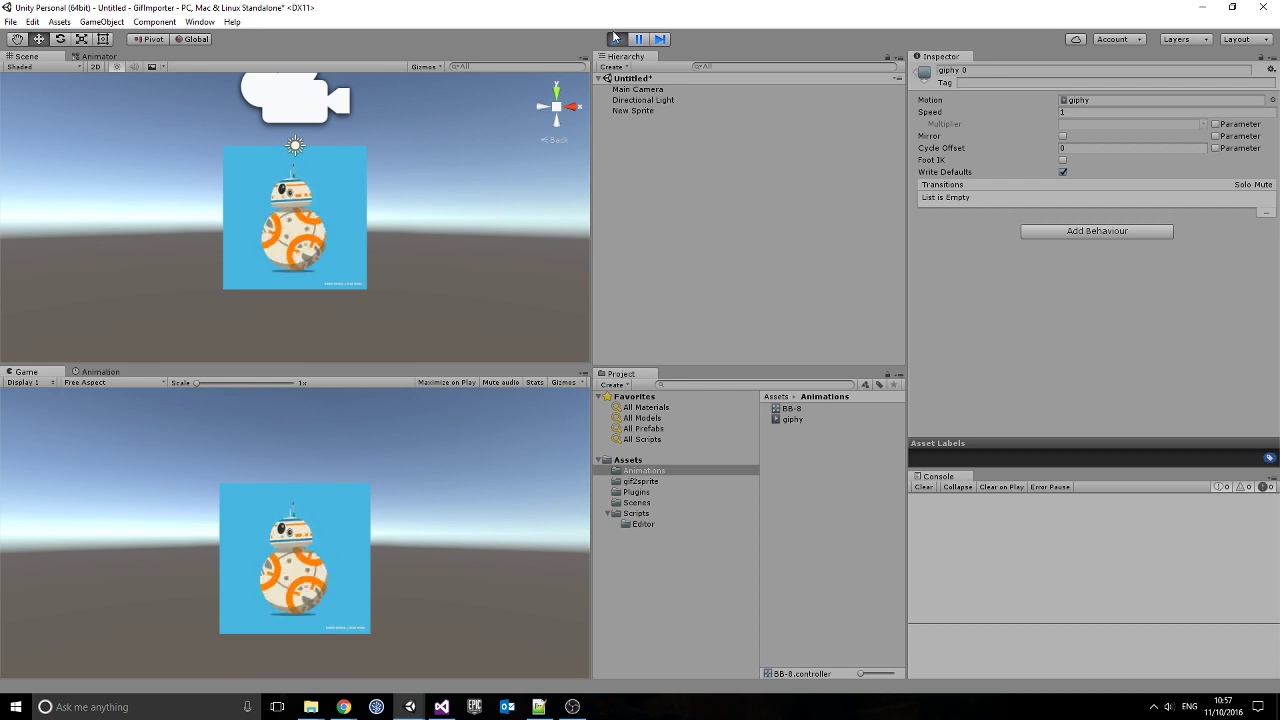
- Stop the preview and delete sprite sheets giphy-0 through giphy-31 from gif2sprite
{"action": "left_click", "coordinate": [615, 39]}
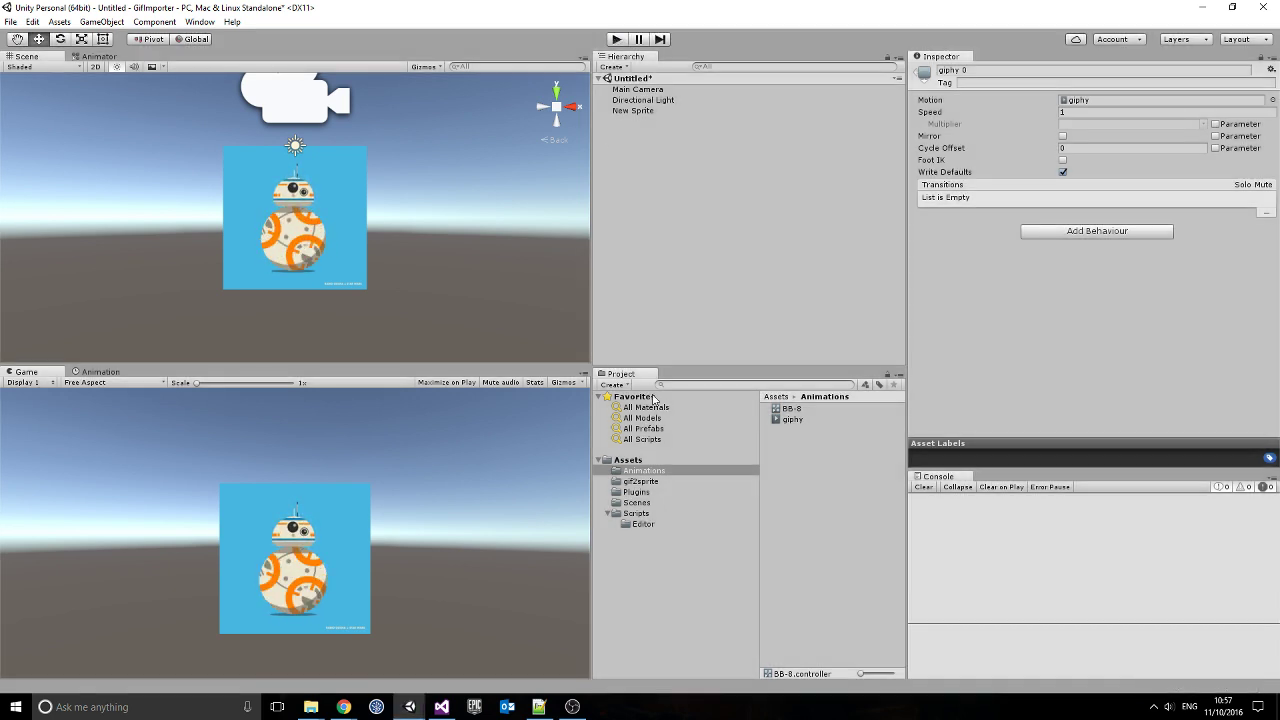
{"action": "left_click", "coordinate": [640, 481]}
{"action": "left_click", "coordinate": [795, 408]}
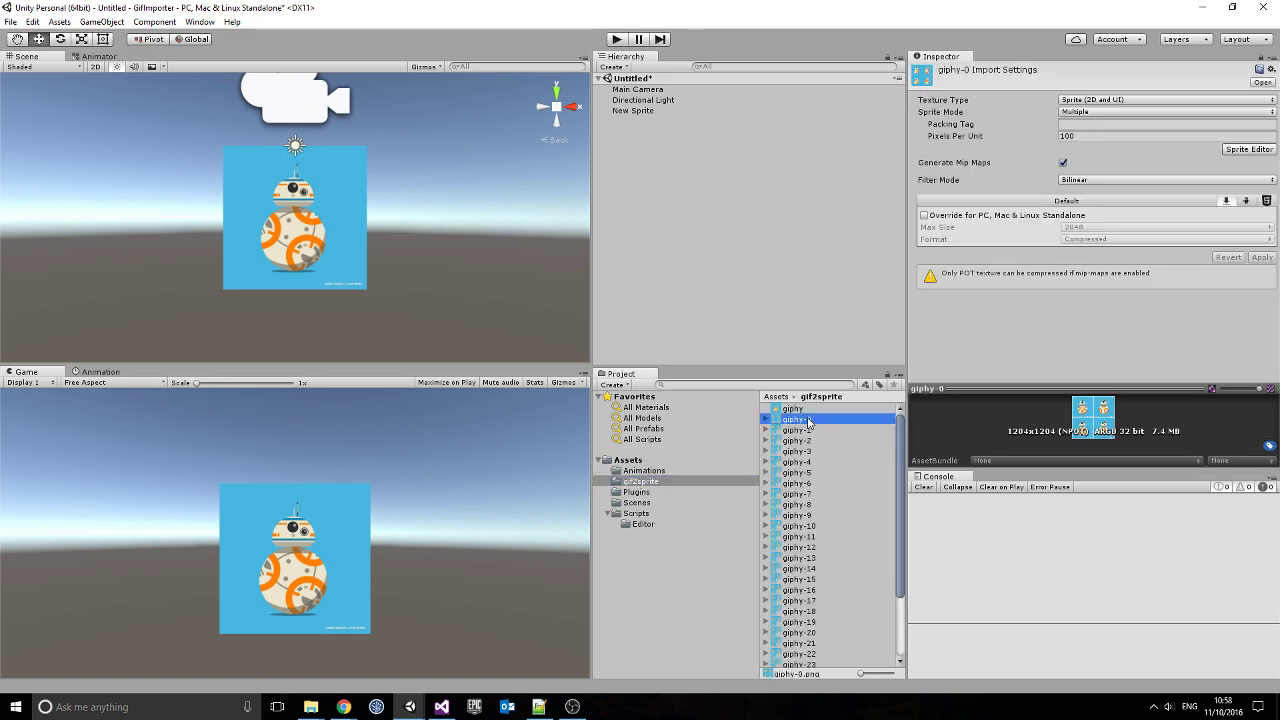
{"action": "scroll", "coordinate": [817, 522], "scroll_direction": "down", "scroll_amount": 3}
{"action": "left_click", "coordinate": [815, 663], "text": "shift"}
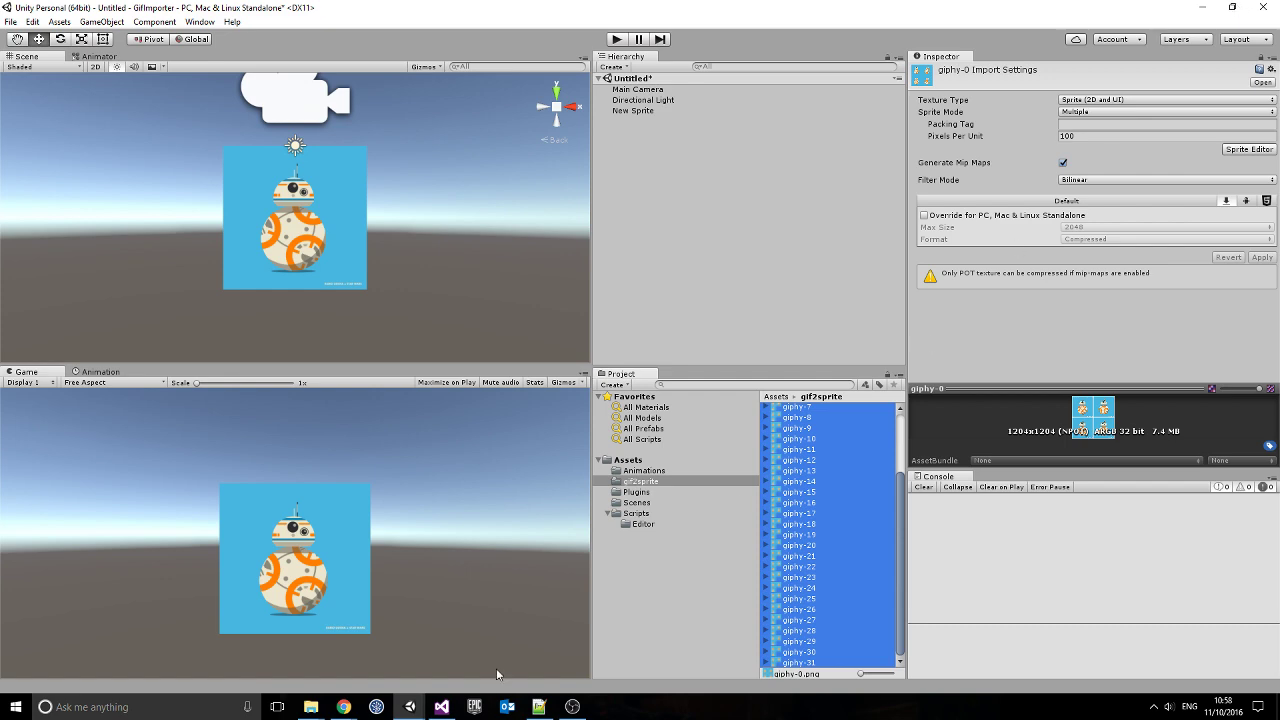
{"action": "mouse_move", "coordinate": [539, 706]}
{"action": "key", "text": "Delete"}
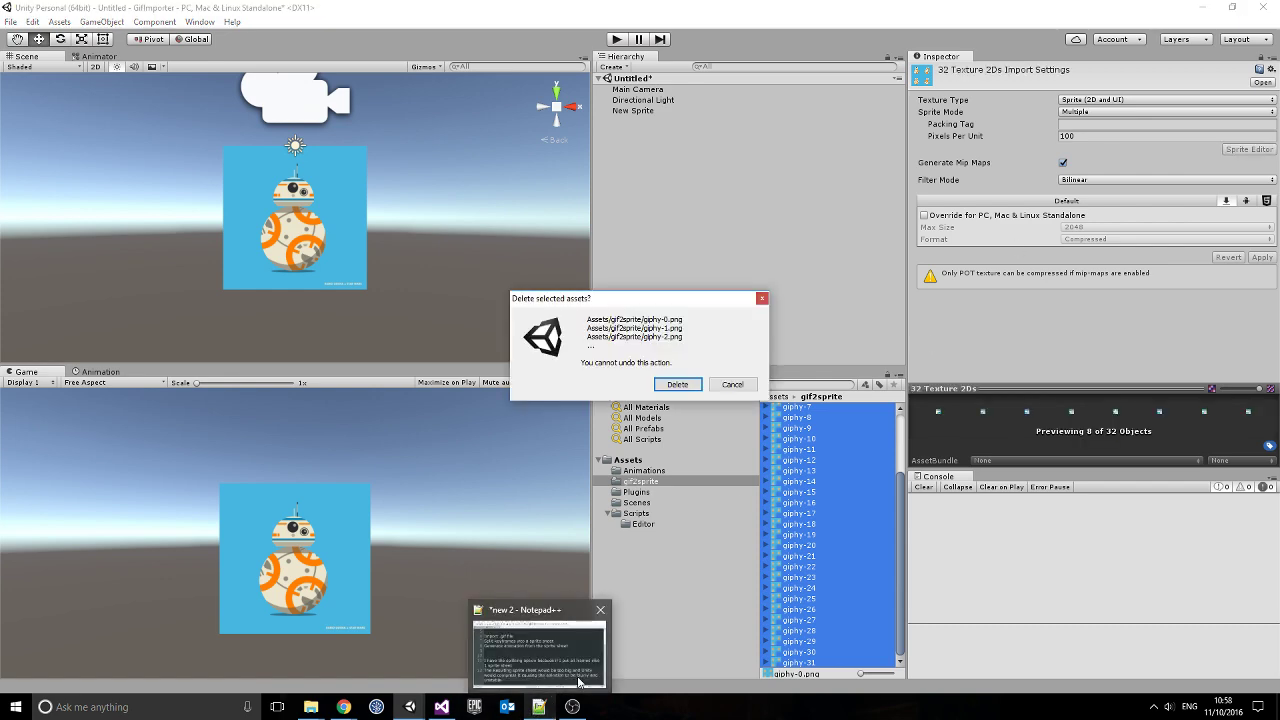
{"action": "left_click", "coordinate": [677, 384]}
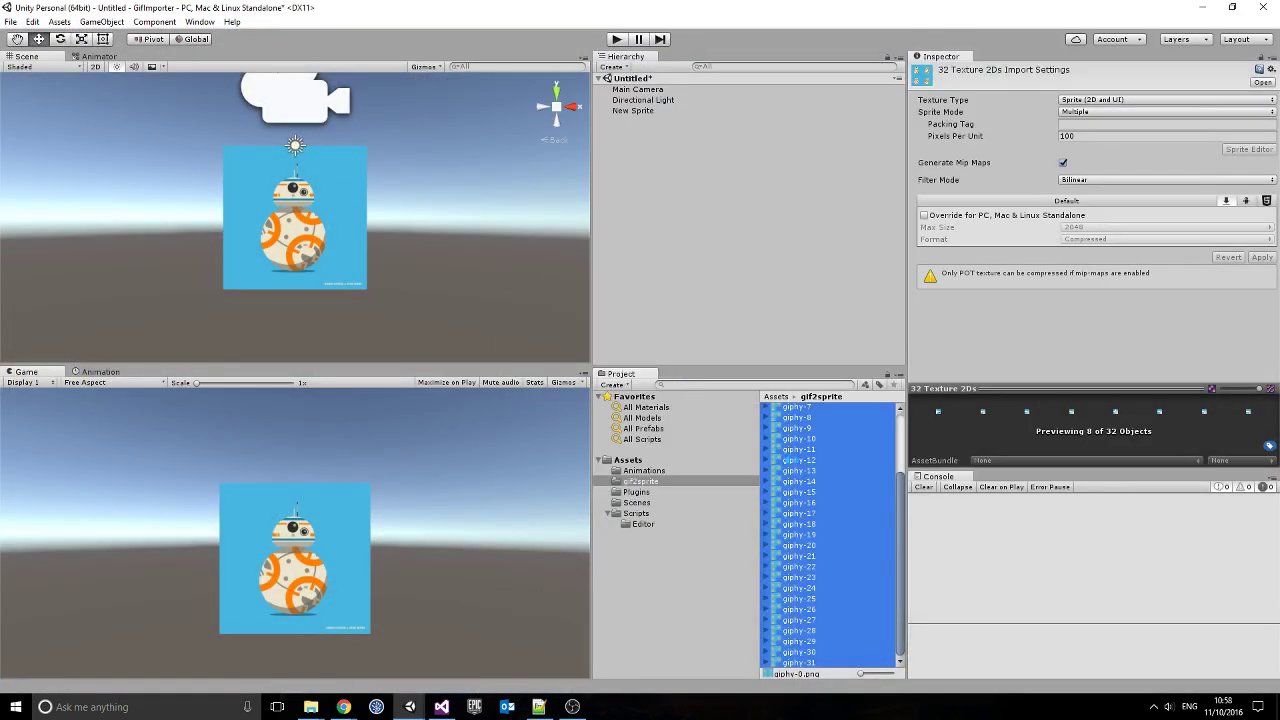
{"action": "left_click", "coordinate": [800, 412]}
- Delete the old giphy animation clip from the Animations folder
{"action": "right_click", "coordinate": [800, 412]}
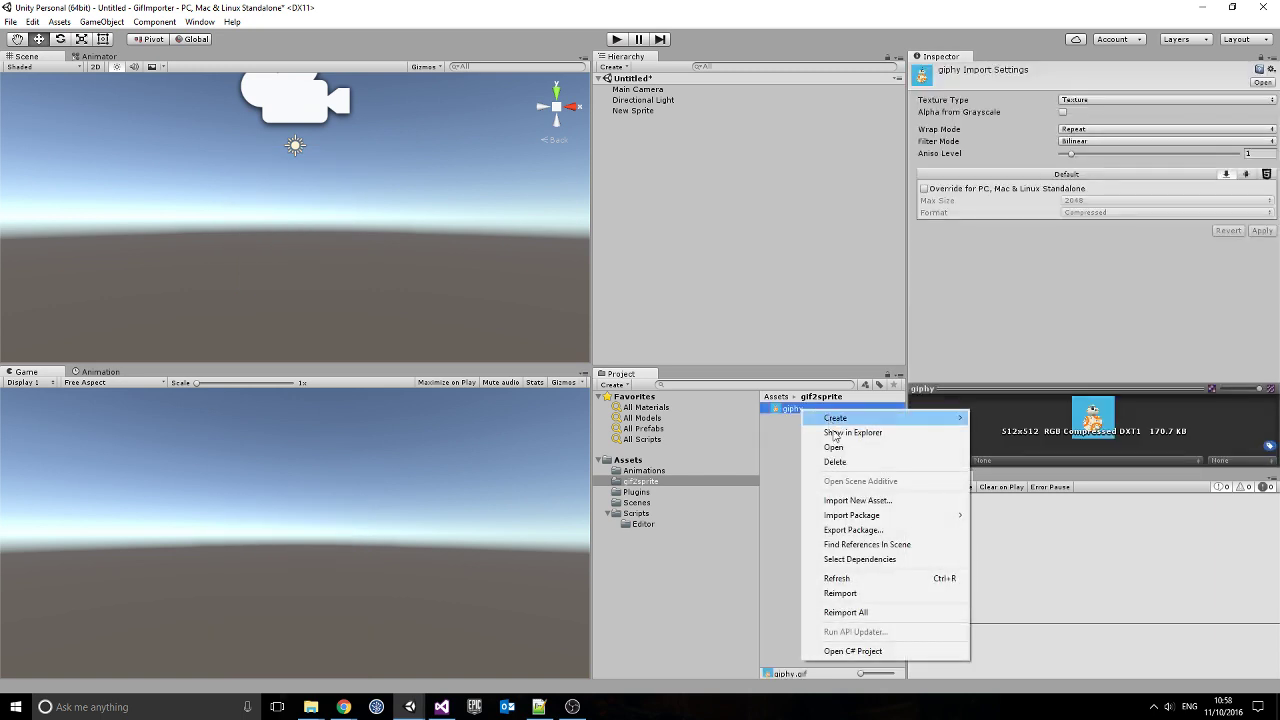
{"action": "left_click", "coordinate": [847, 594]}
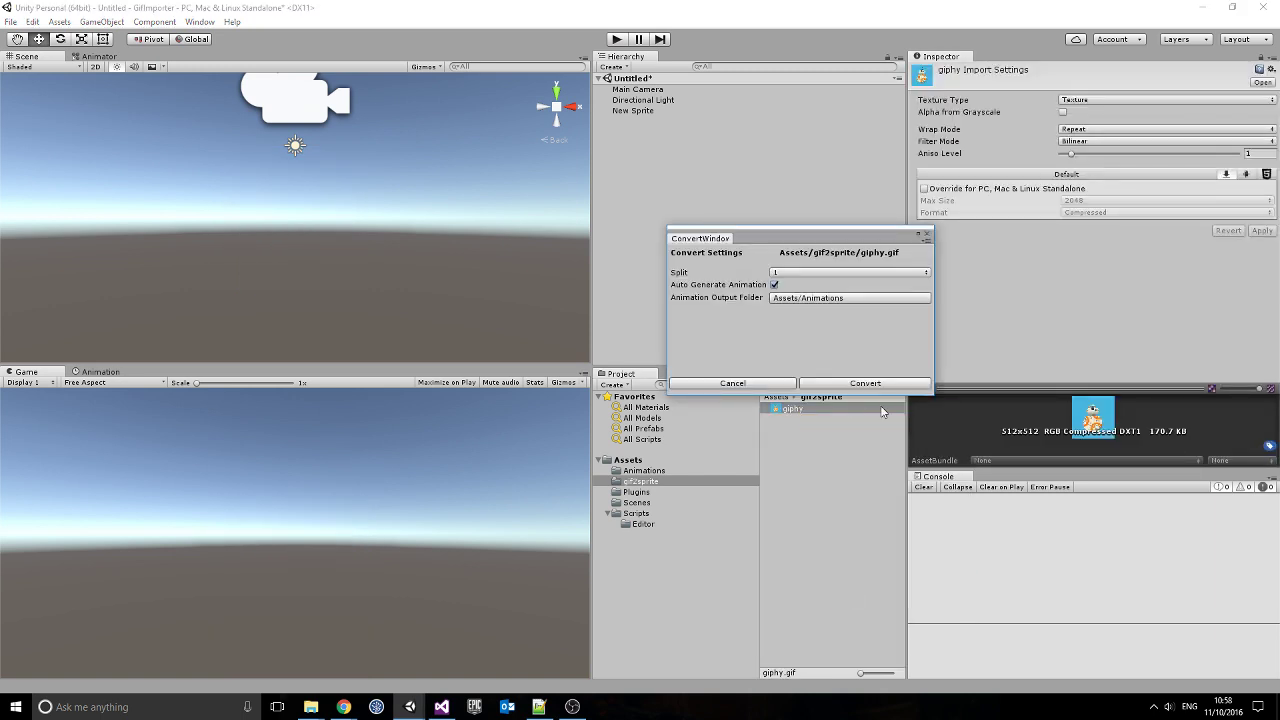
{"action": "left_click", "coordinate": [750, 383]}
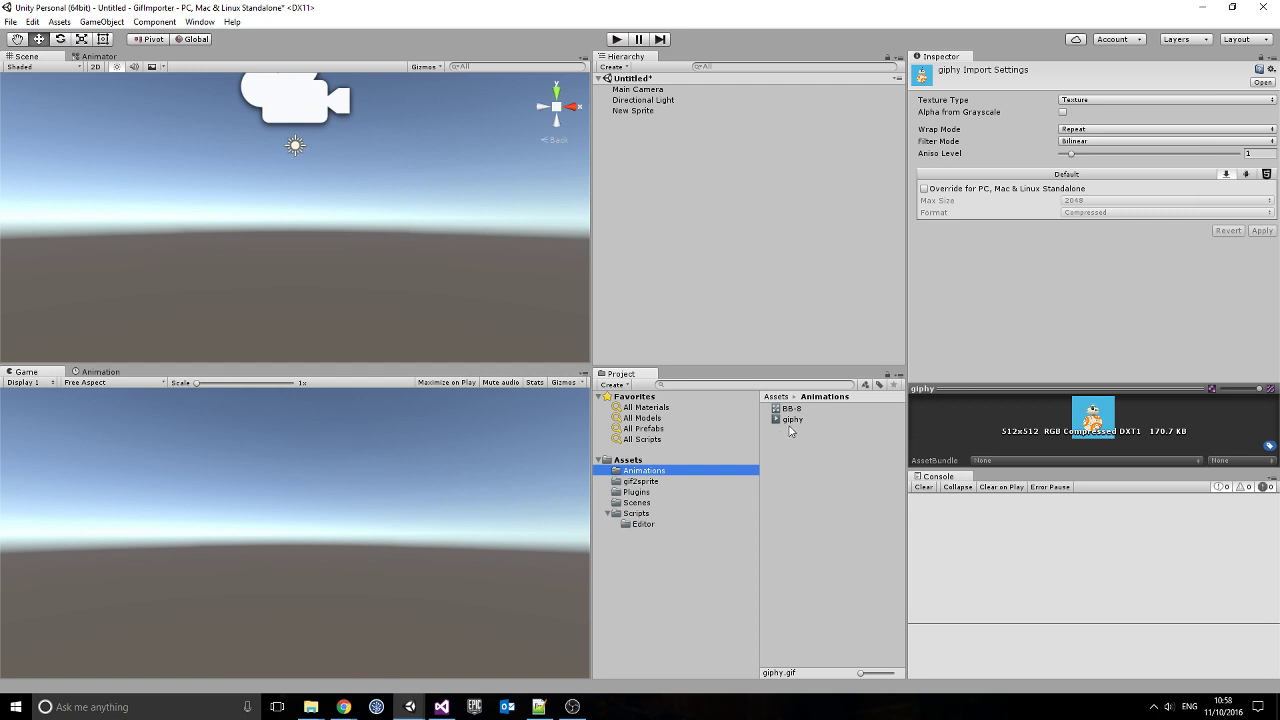
{"action": "left_click", "coordinate": [801, 420]}
{"action": "key", "text": "Delete"}
{"action": "key", "text": "Return"}
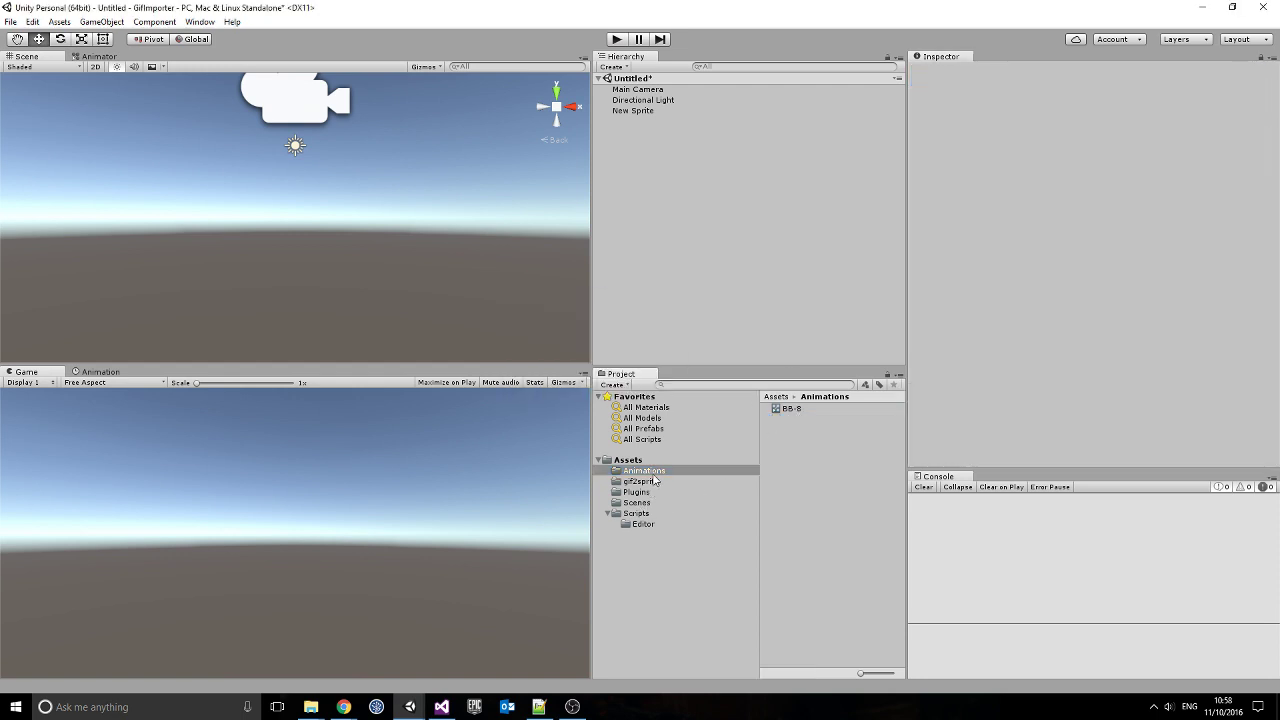
- Convert giphy.gif with Split left at 1 into a single giphy-0 sprite sheet
{"action": "left_click", "coordinate": [658, 481]}
{"action": "right_click", "coordinate": [792, 410]}
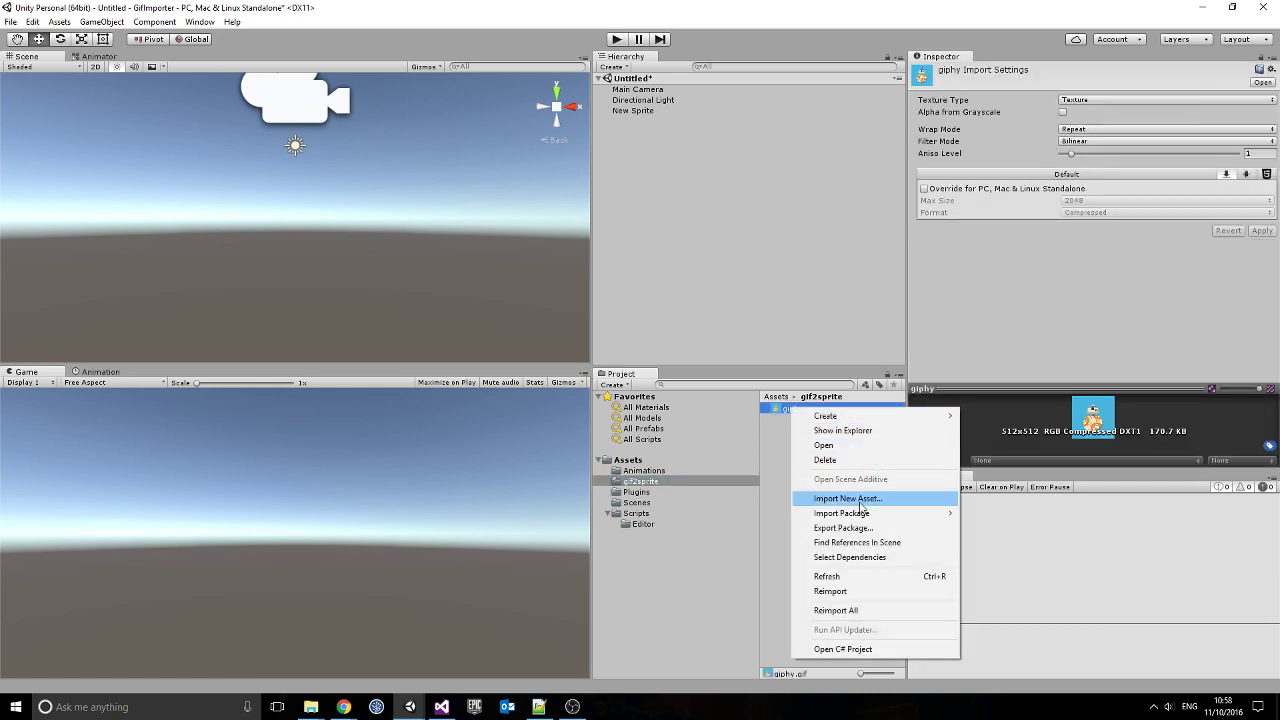
{"action": "left_click", "coordinate": [847, 577]}
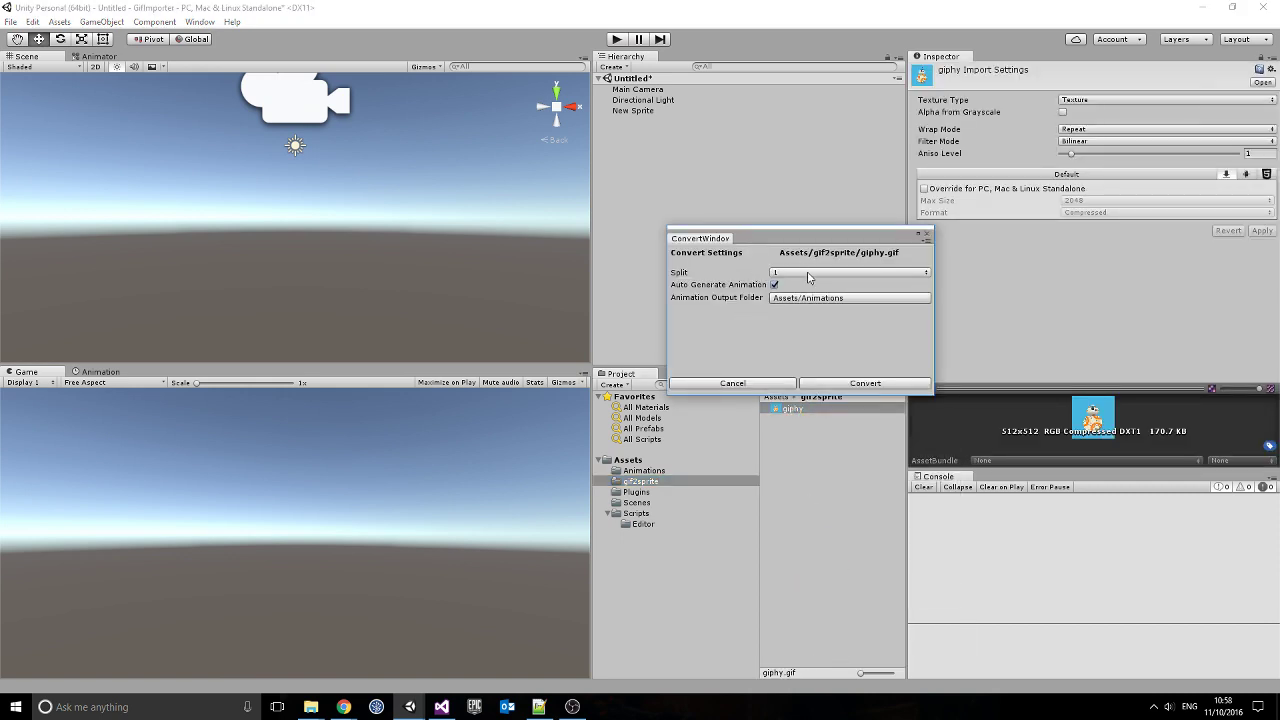
{"action": "left_click", "coordinate": [808, 274]}
{"action": "left_click", "coordinate": [716, 365]}
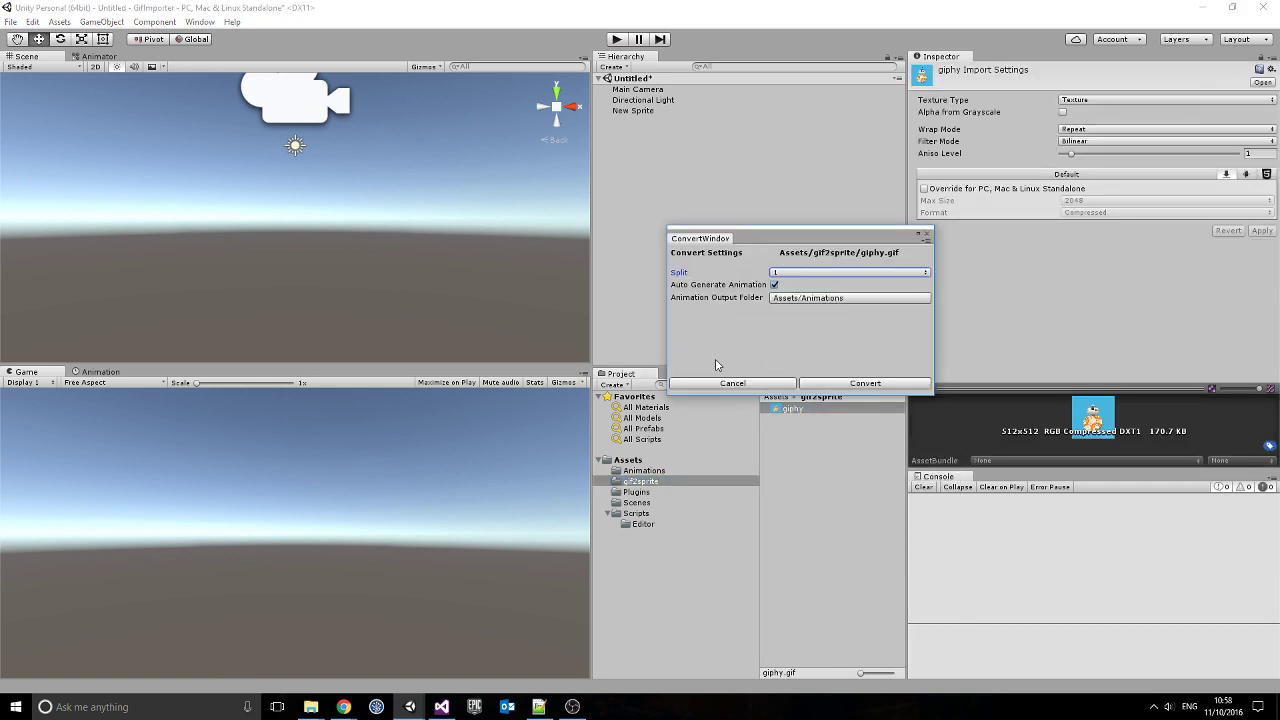
{"action": "left_click", "coordinate": [828, 385]}
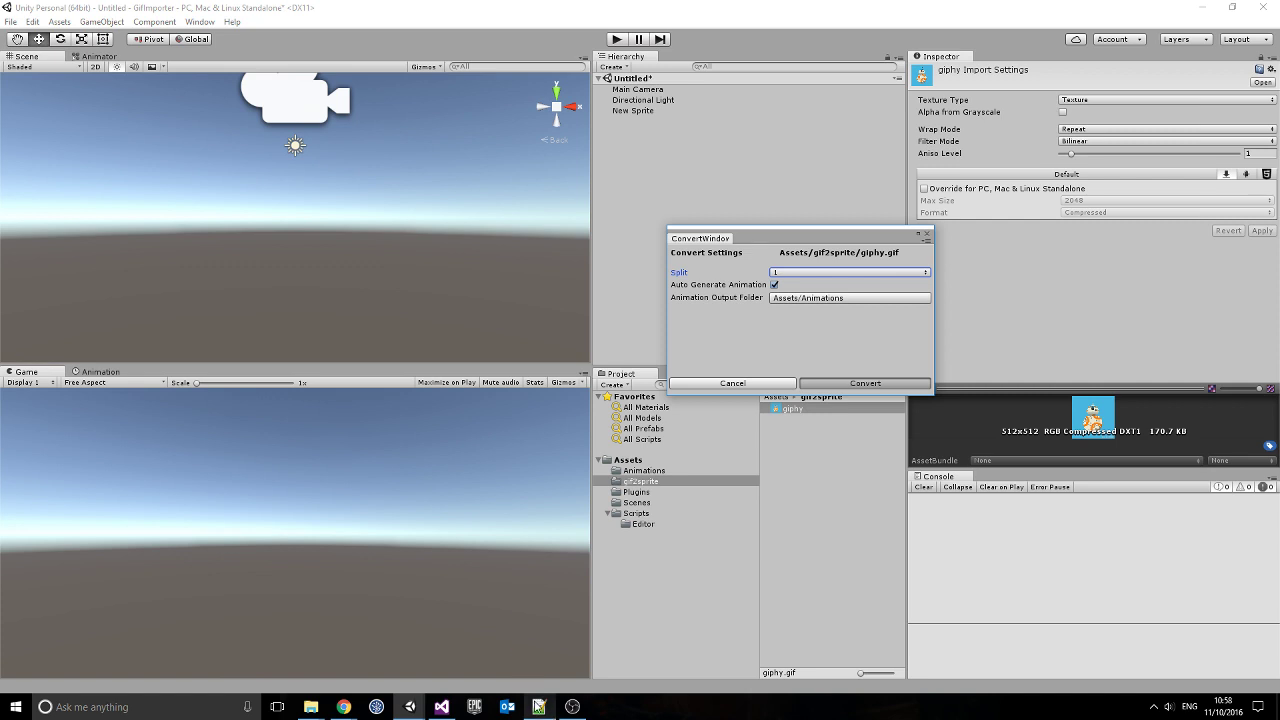
{"action": "mouse_move", "coordinate": [538, 706]}
{"action": "left_click", "coordinate": [588, 598]}
- Inspect the new giphy-0 sheet and open the BB-8 controller's state graph
{"action": "left_click", "coordinate": [839, 445]}
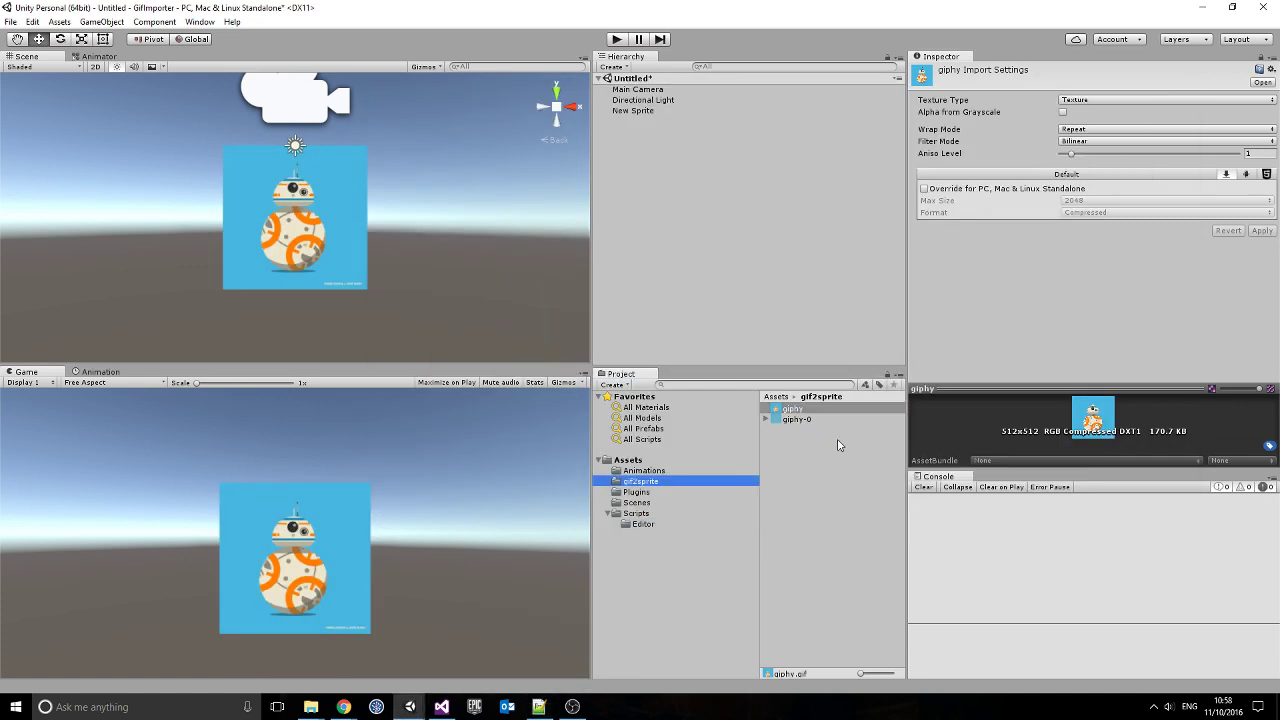
{"action": "left_click", "coordinate": [796, 420]}
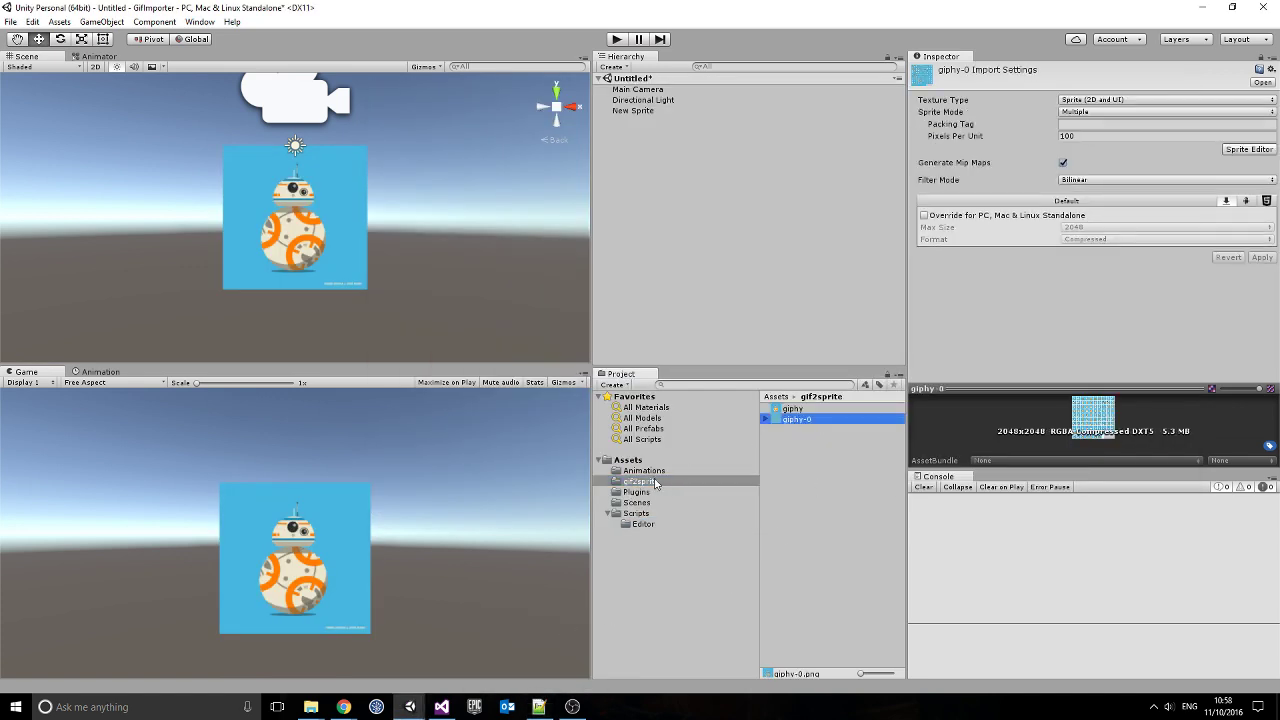
{"action": "left_click", "coordinate": [659, 474]}
{"action": "double_click", "coordinate": [791, 409]}
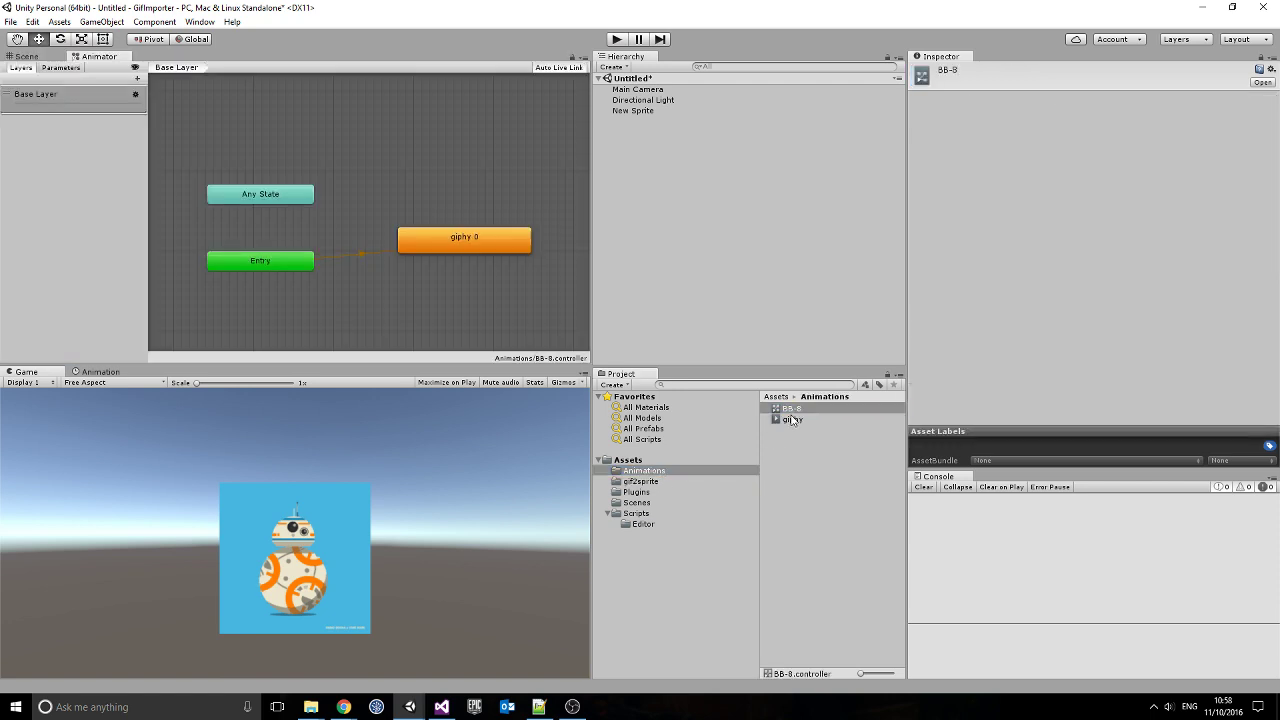
- Replace the giphy 0 state with the new giphy clip and play the scene
{"action": "left_click", "coordinate": [483, 245]}
{"action": "key", "text": "Delete"}
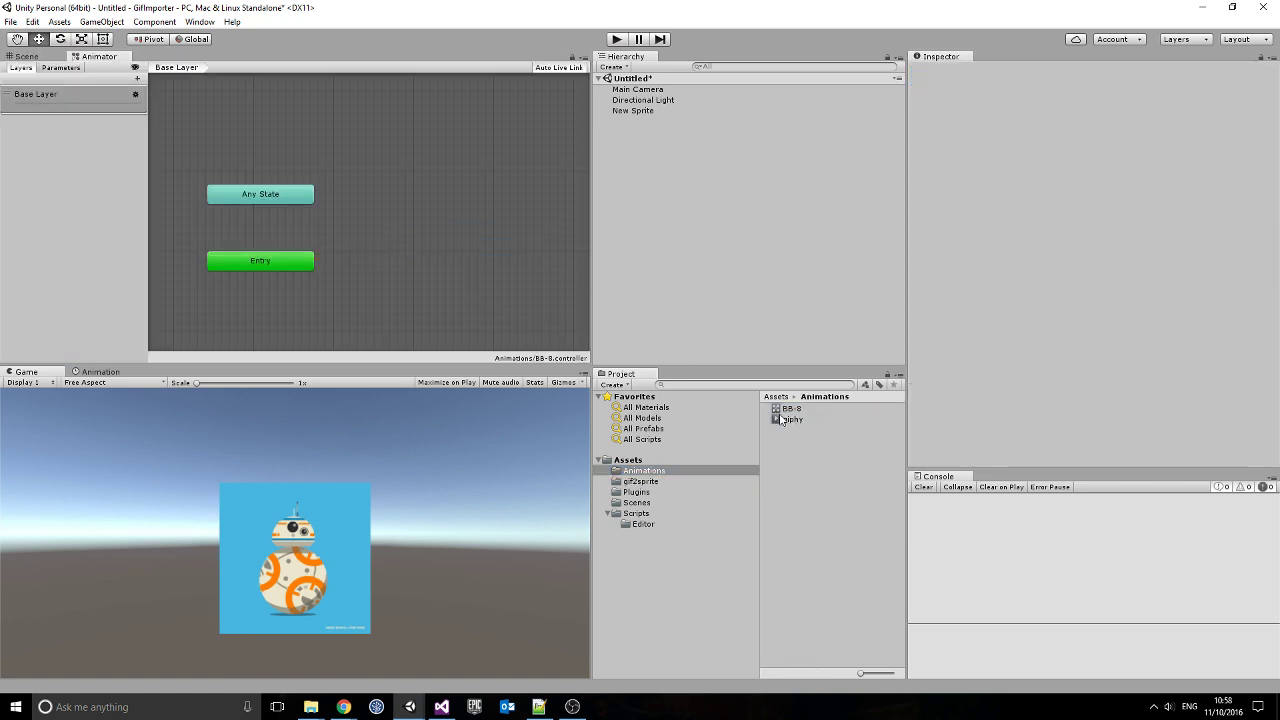
{"action": "mouse_move", "coordinate": [791, 419]}
{"action": "left_mouse_down"}
{"action": "mouse_move", "coordinate": [485, 295]}
{"action": "mouse_move", "coordinate": [430, 234]}
{"action": "left_mouse_up"}
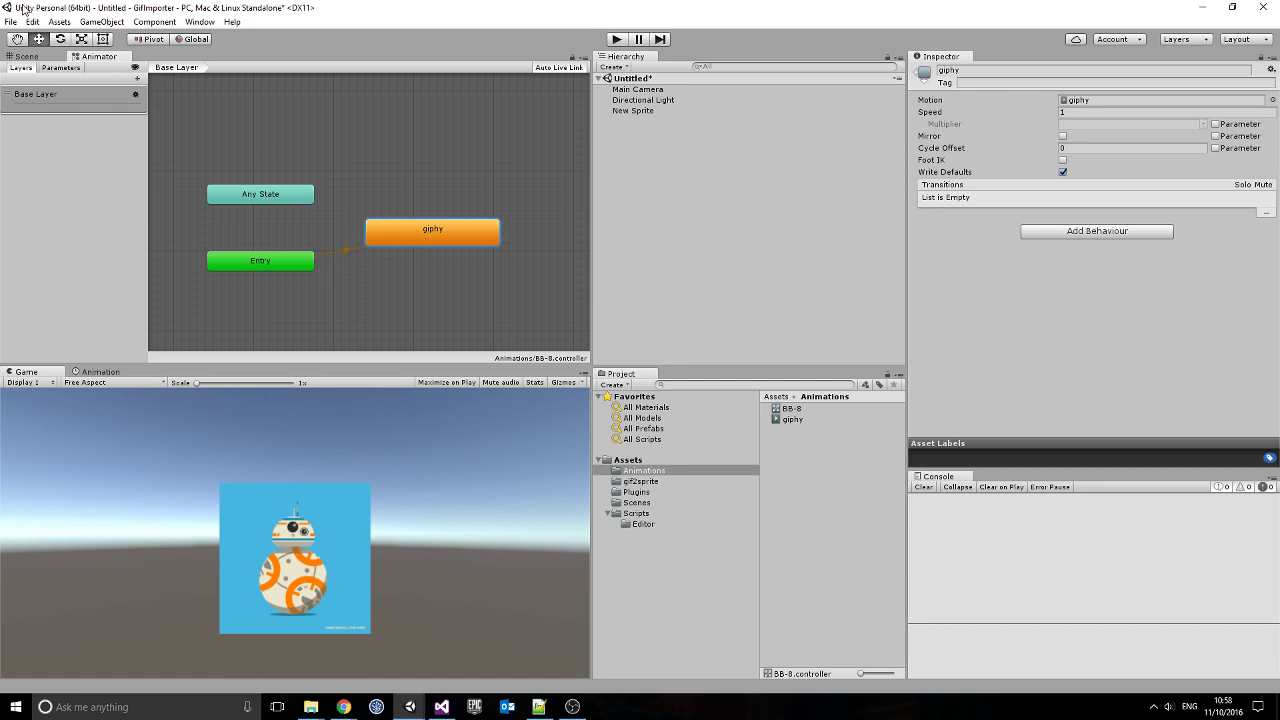
{"action": "left_click", "coordinate": [47, 58]}
{"action": "left_click", "coordinate": [614, 40]}
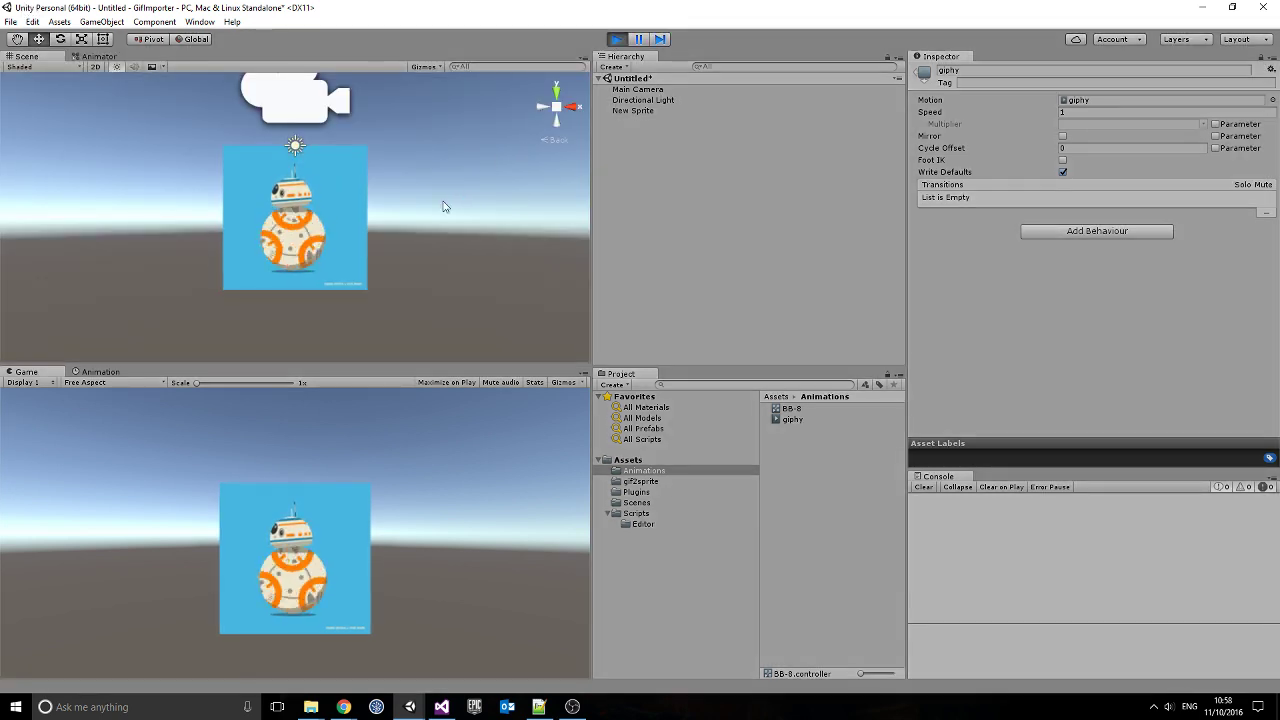
- Zoom and pan around the single-sheet BB-8 sprite, then stop play mode and return to the notes
{"action": "scroll", "coordinate": [445, 205], "scroll_direction": "up", "scroll_amount": 3}
{"action": "scroll", "coordinate": [445, 205], "scroll_direction": "up", "scroll_amount": 1}
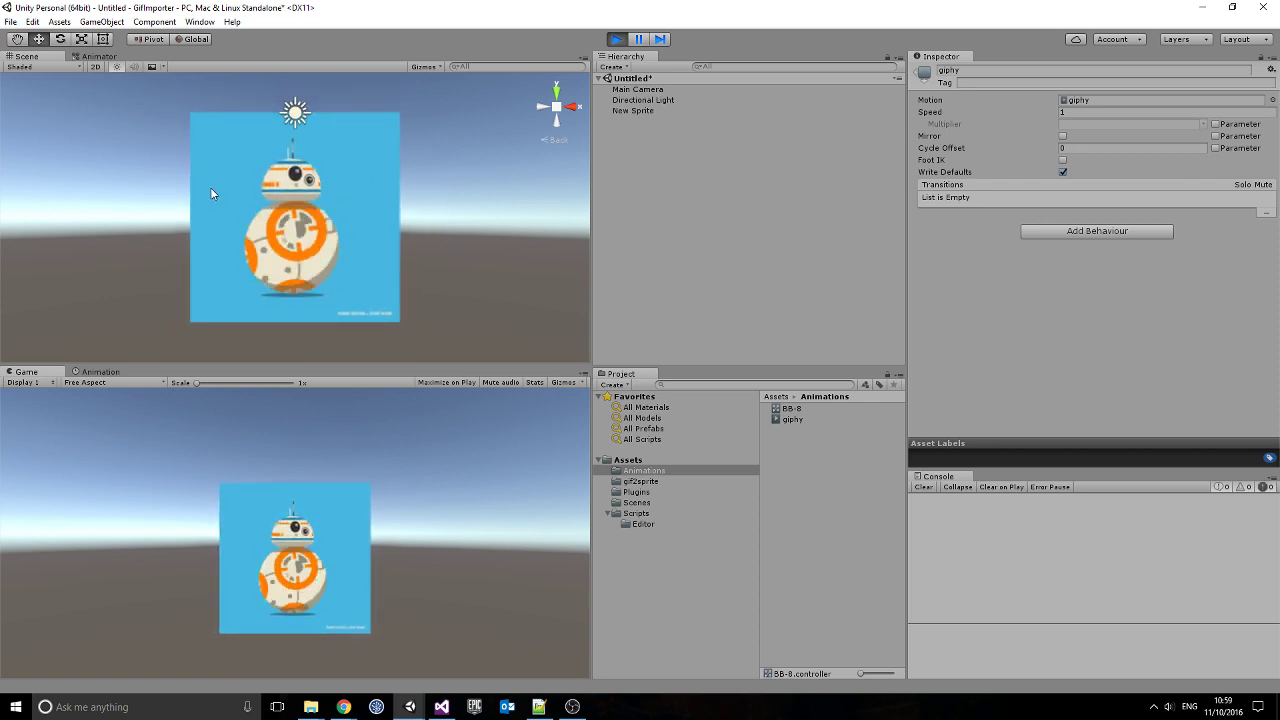
{"action": "scroll", "coordinate": [210, 187], "scroll_direction": "up", "scroll_amount": 2}
{"action": "middle_click_drag", "start_coordinate": [305, 172], "coordinate": [297, 134]}
{"action": "scroll", "coordinate": [397, 226], "scroll_direction": "up", "scroll_amount": 2}
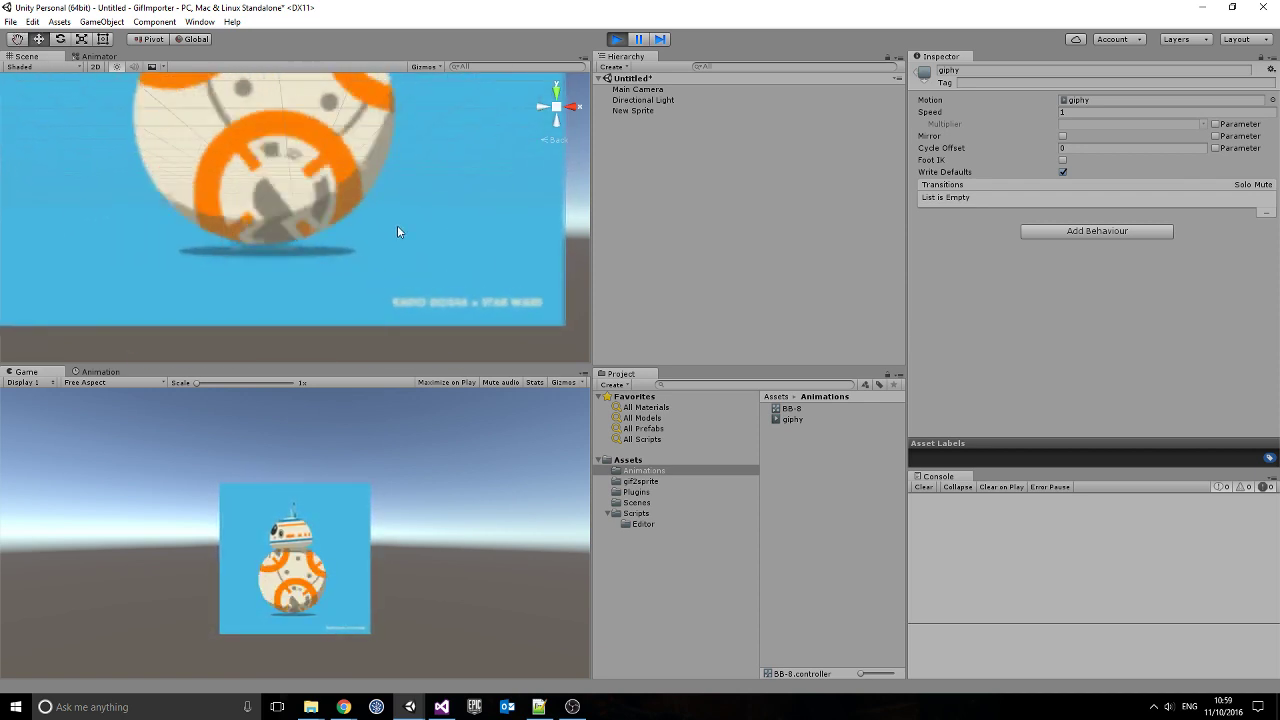
{"action": "scroll", "coordinate": [396, 221], "scroll_direction": "down", "scroll_amount": 3}
{"action": "scroll", "coordinate": [344, 216], "scroll_direction": "down", "scroll_amount": 2}
{"action": "scroll", "coordinate": [344, 216], "scroll_direction": "down", "scroll_amount": 1}
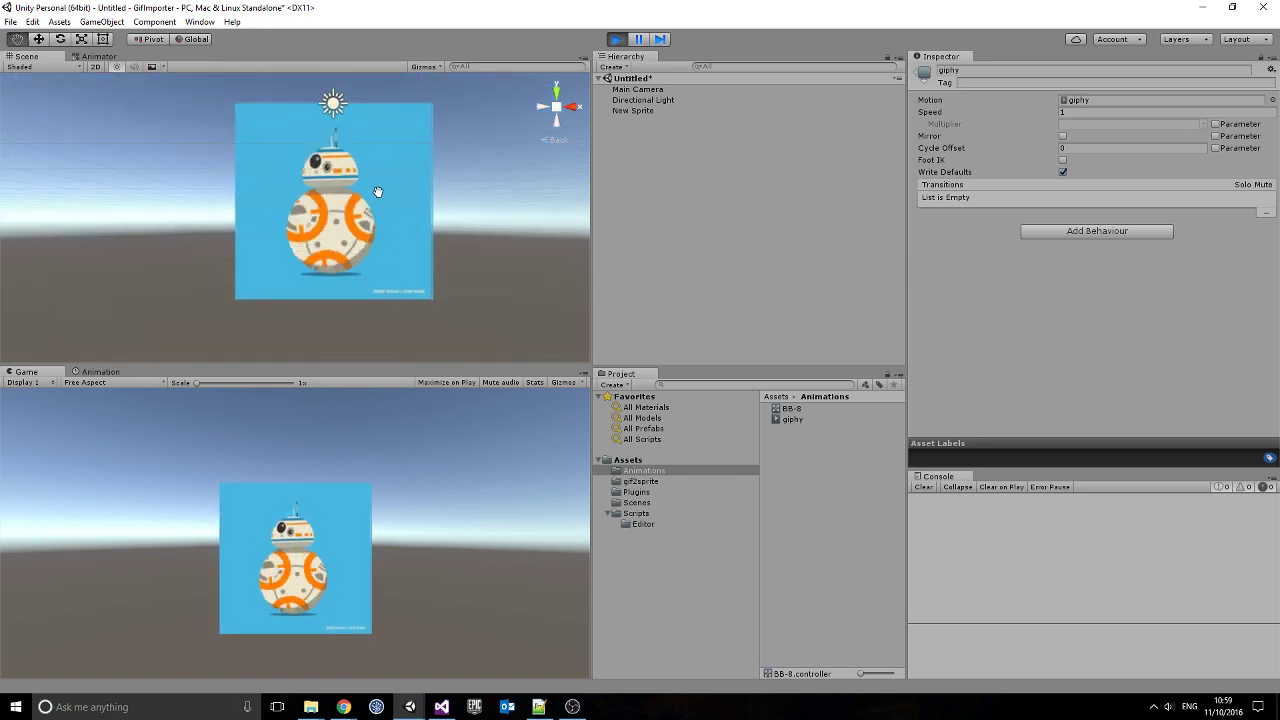
{"action": "left_click", "coordinate": [624, 42]}
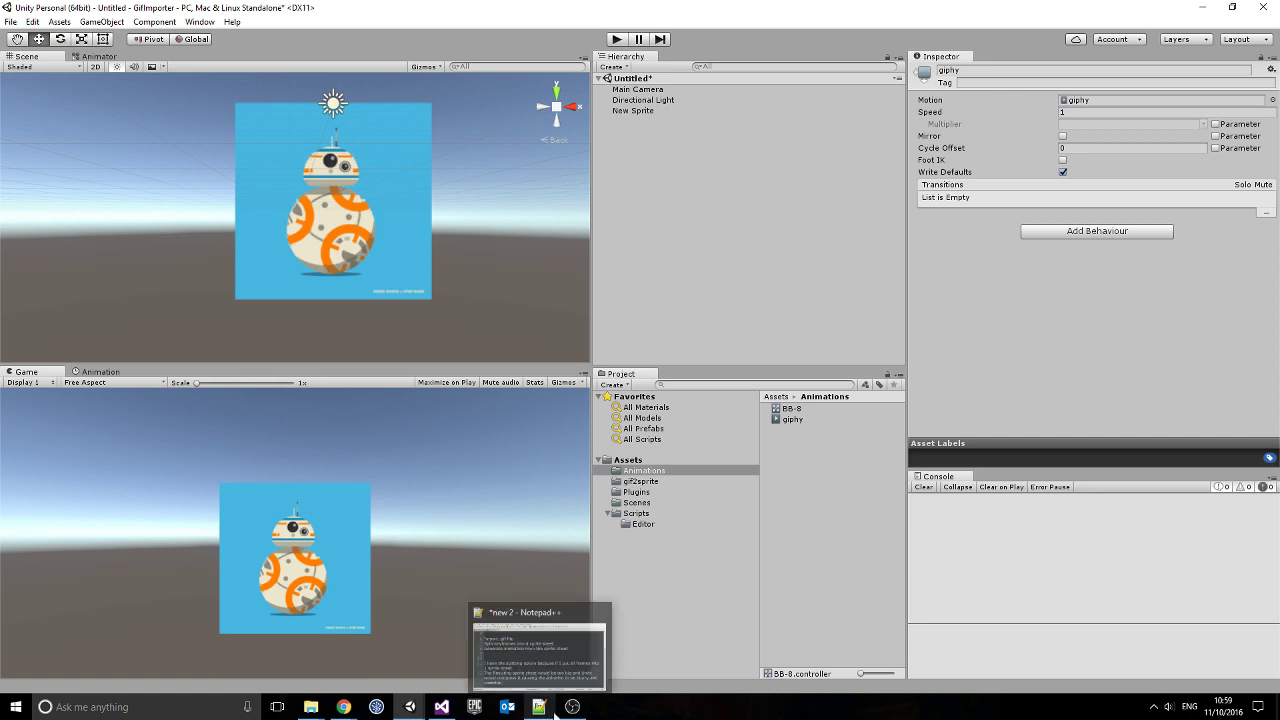
{"action": "left_click", "coordinate": [538, 707]}
- Add "That's about it." on line 14 and "Thanks for Watching :)" on line 16
{"action": "key", "text": "Return"}
{"action": "key", "text": "Return"}
{"action": "type", "text": "Th"}
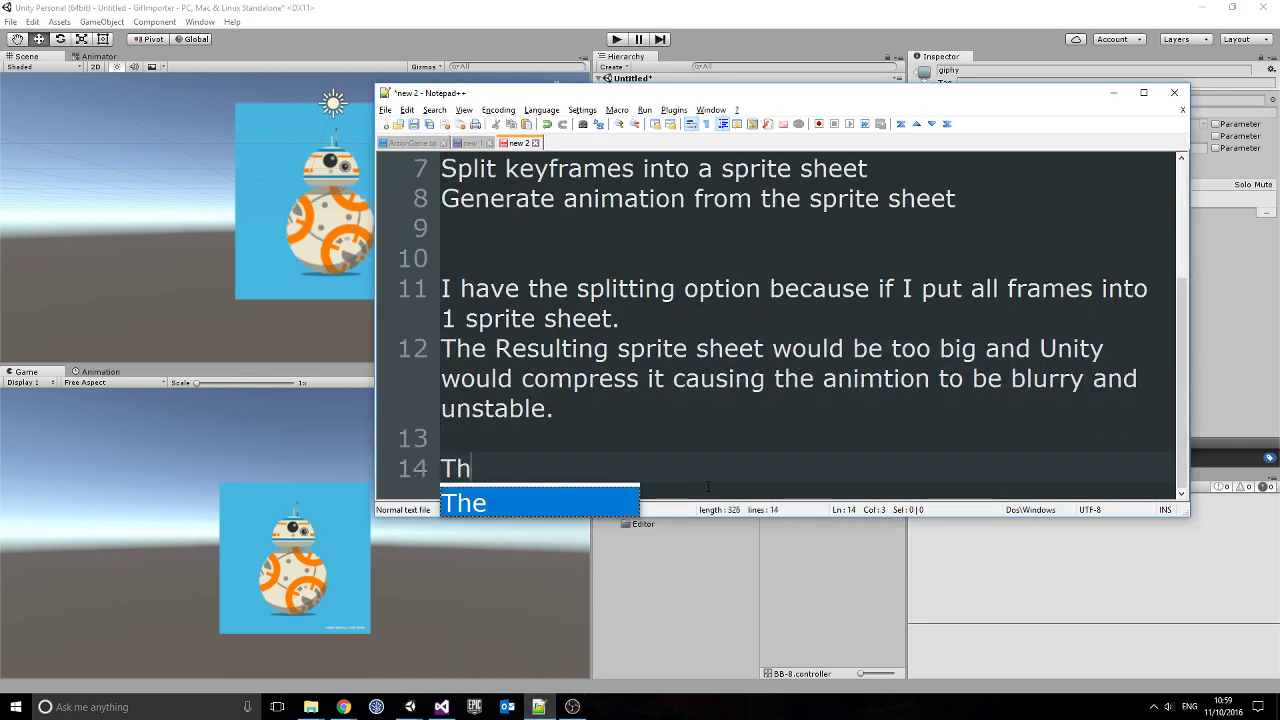
{"action": "type", "text": "at's abo"}
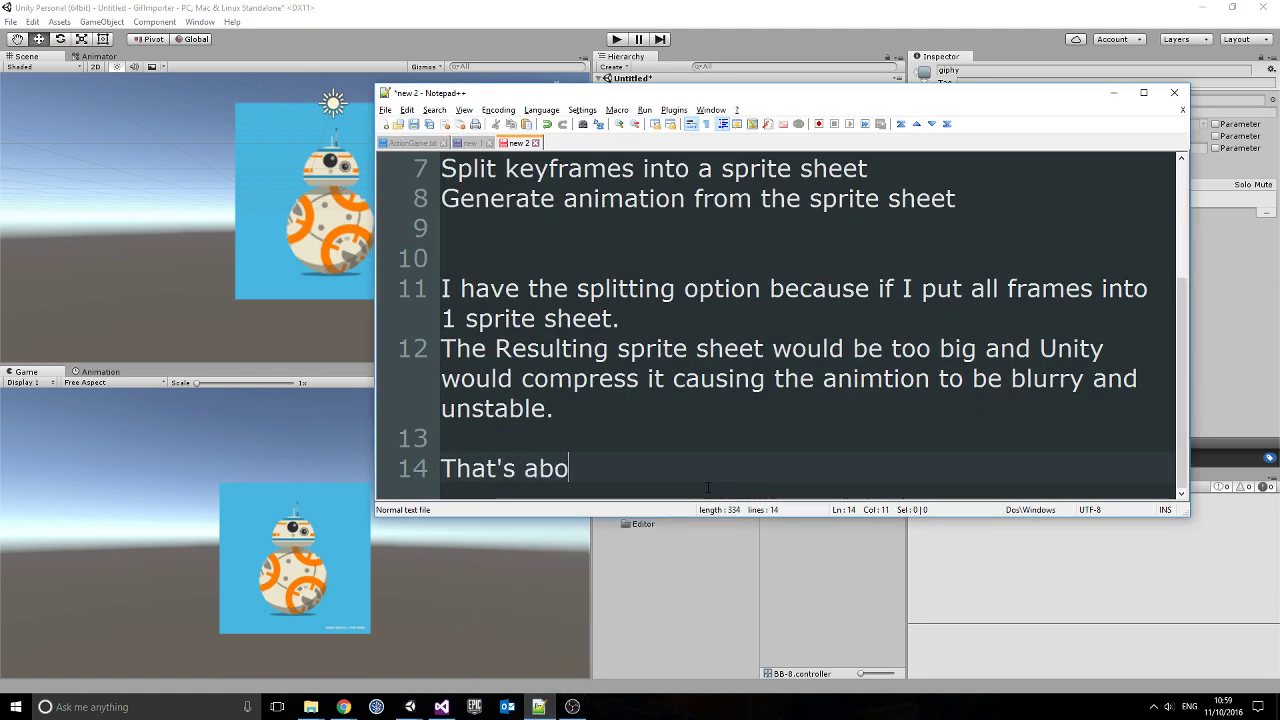
{"action": "type", "text": "ut it."}
{"action": "key", "text": "Return"}
{"action": "key", "text": "Return"}
{"action": "type", "text": "Thank"}
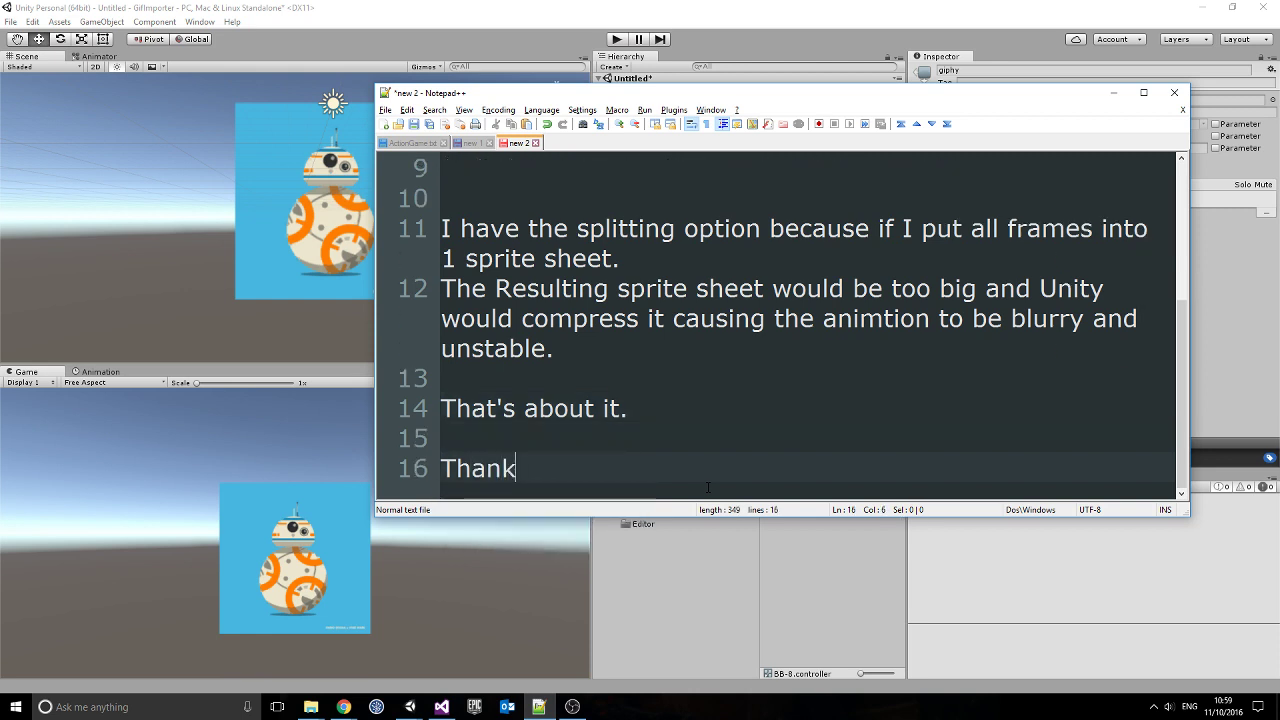
{"action": "type", "text": "s for Watc"}
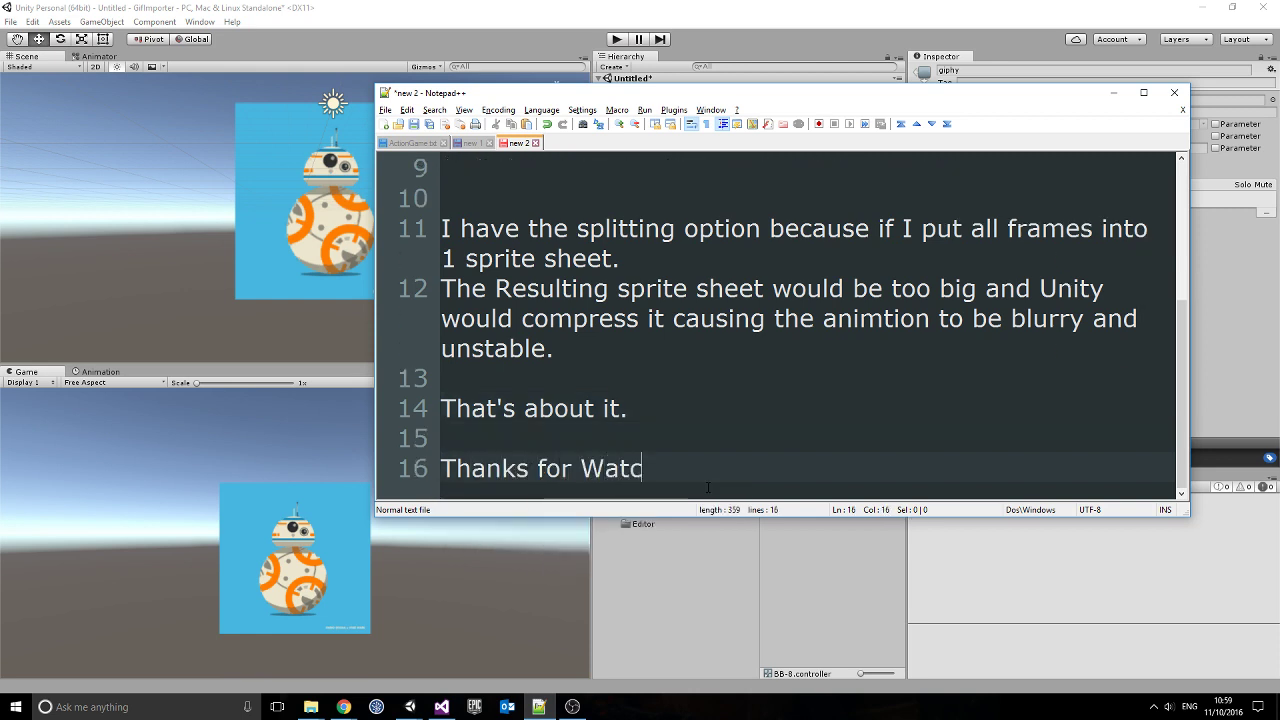
{"action": "type", "text": "hing"}
{"action": "key", "text": "BackSpace"}
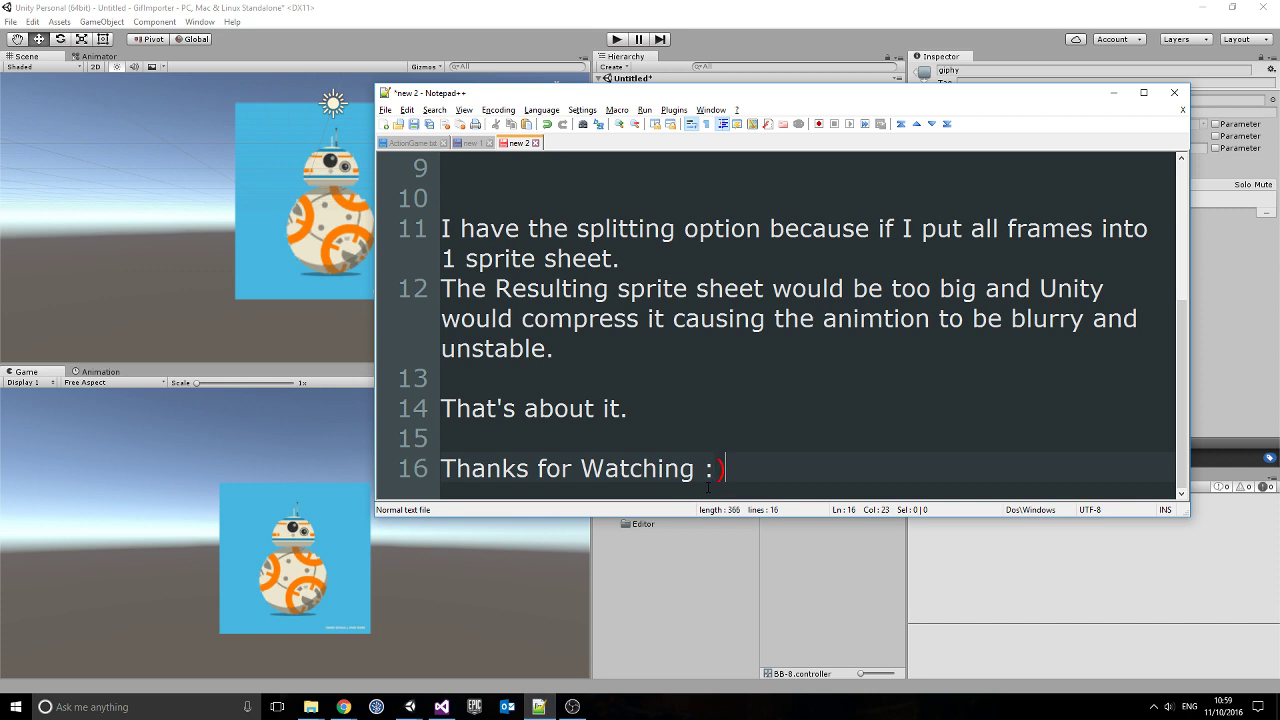